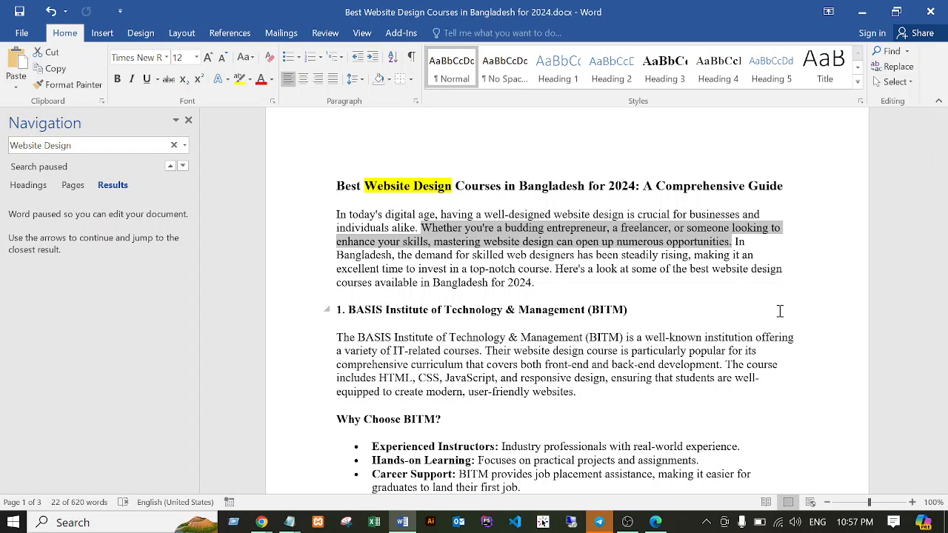
Step: Switch to the untitled Notepad file to review the SEO checklist, and return to the Word article
left_click(552, 317)
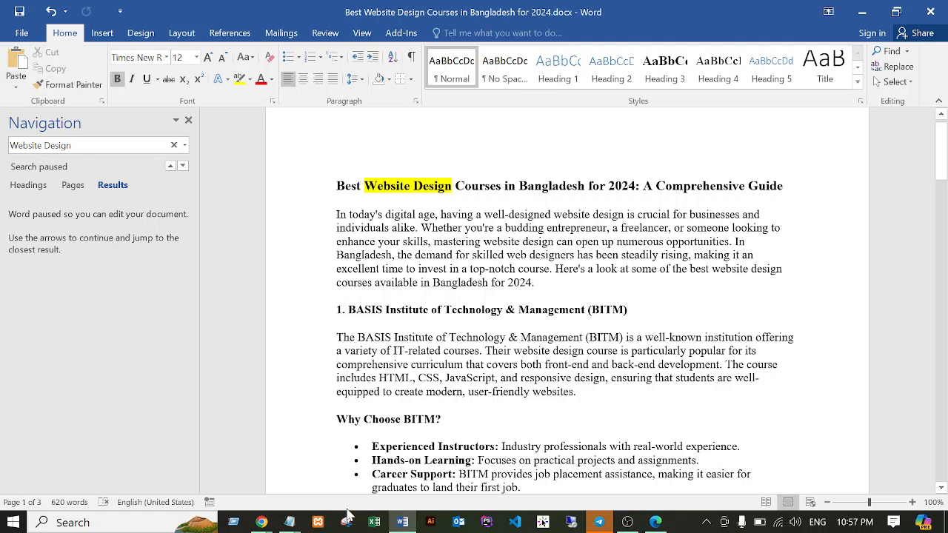
left_click(289, 522)
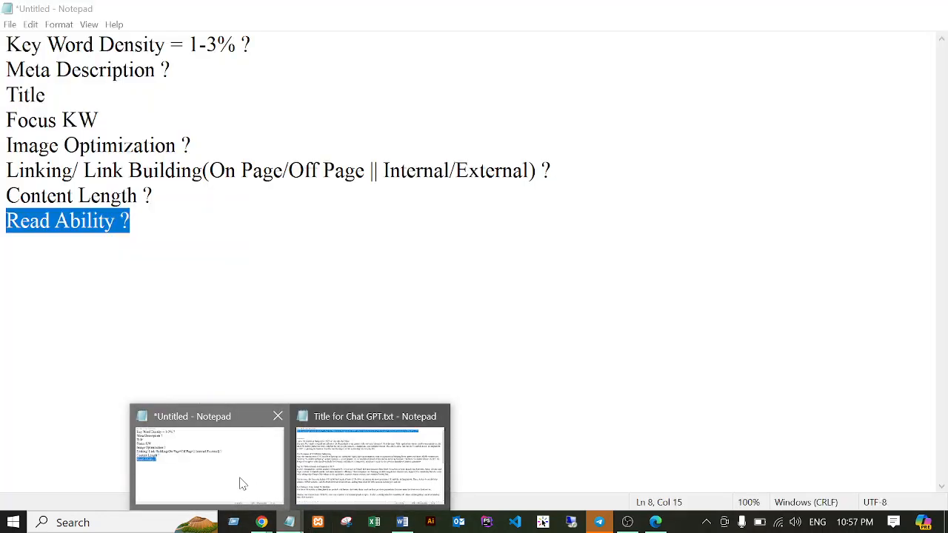
left_click(239, 482)
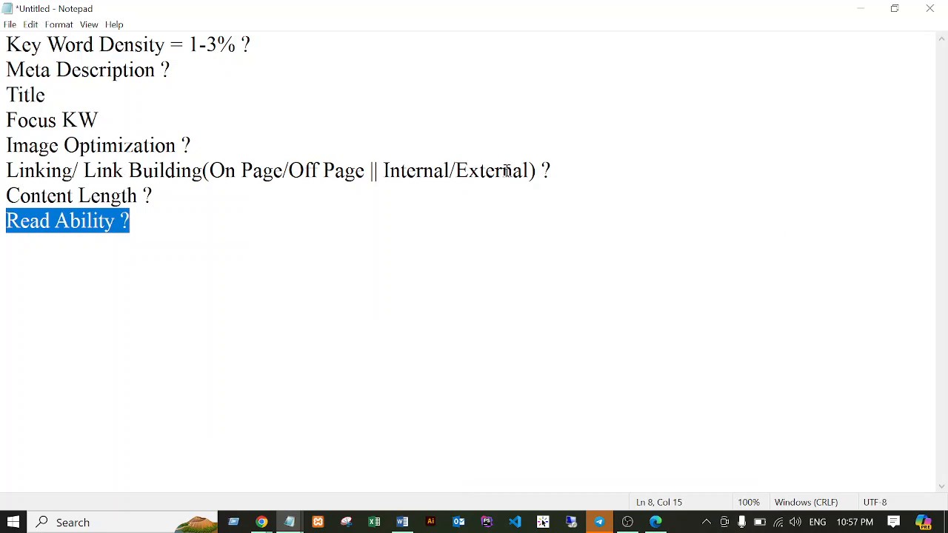
left_click(401, 522)
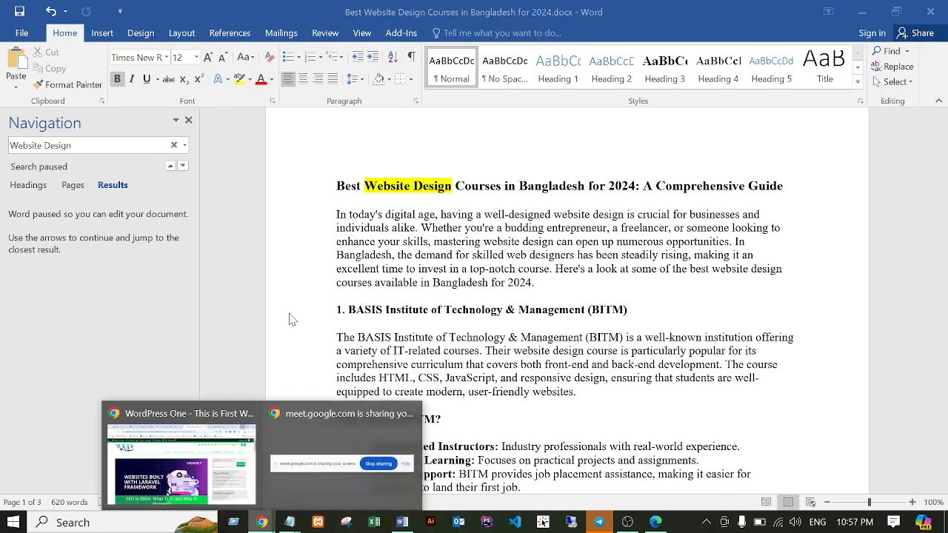
Step: Switch to Chrome to check the Google Meet call, and return to the Word article
left_click(134, 439)
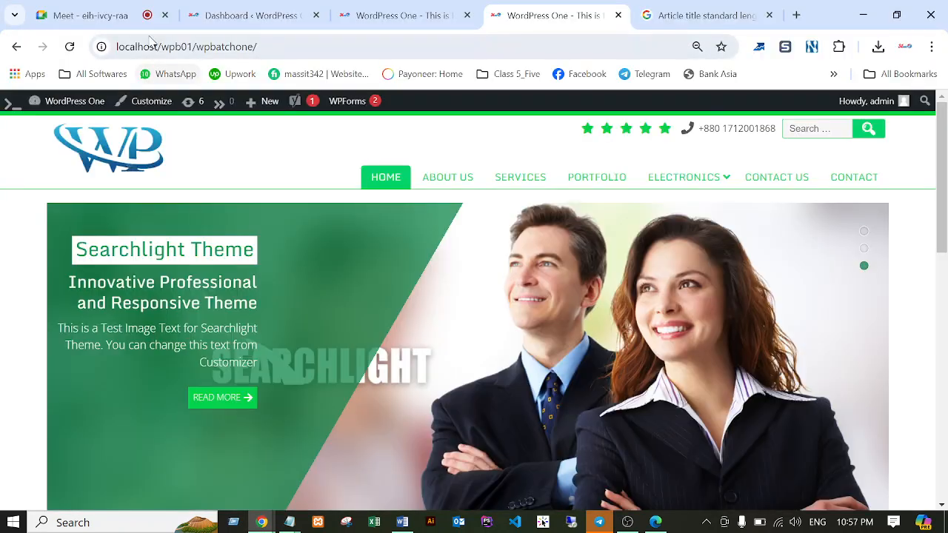
left_click(118, 15)
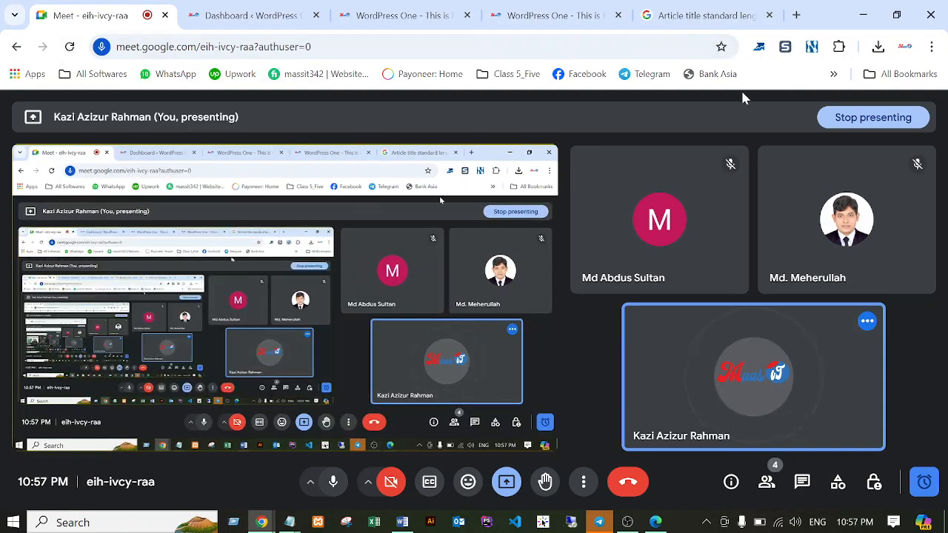
left_click(862, 14)
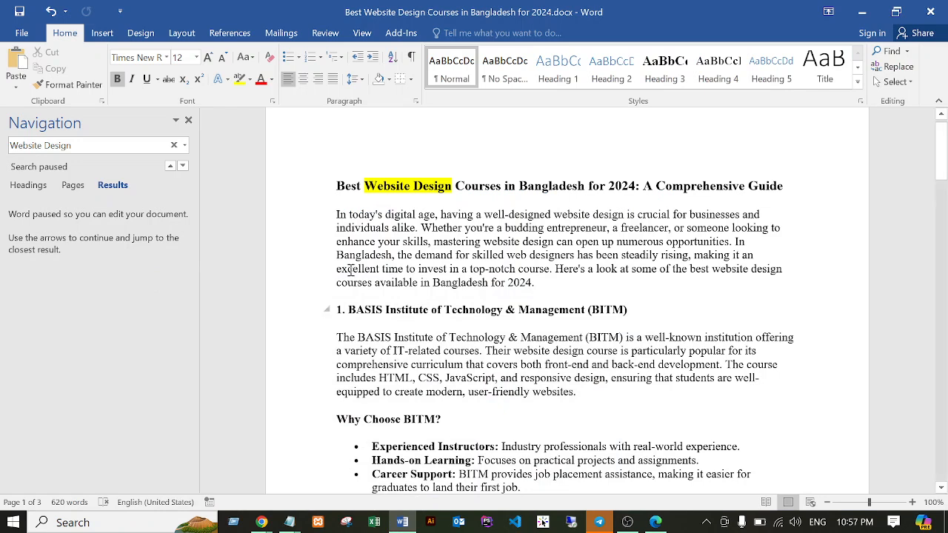
Step: Copy the entire website design courses article from Word and start a new post in the WordPress dashboard in Chrome
left_click_drag(337, 185, 400, 147)
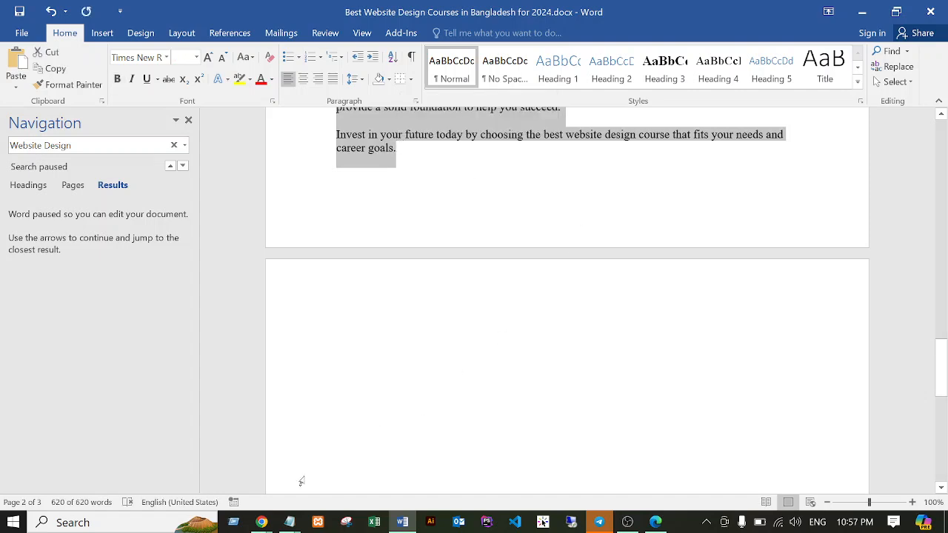
left_click(262, 522)
left_click(199, 456)
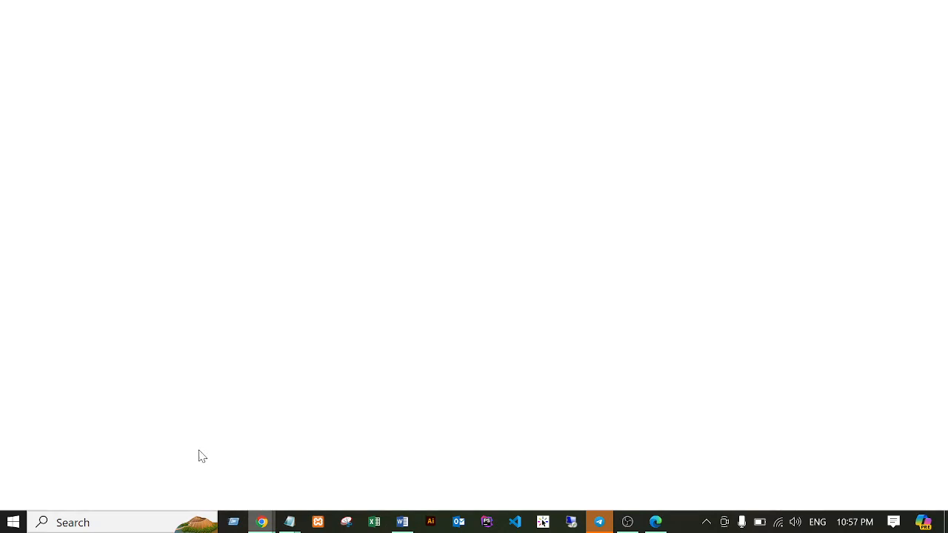
left_click(248, 15)
mouse_move(21, 251)
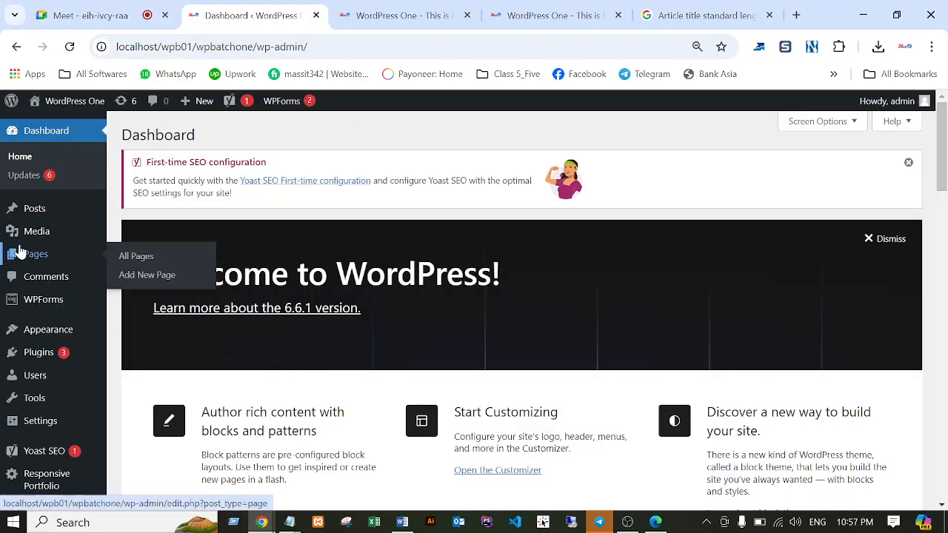
mouse_move(34, 212)
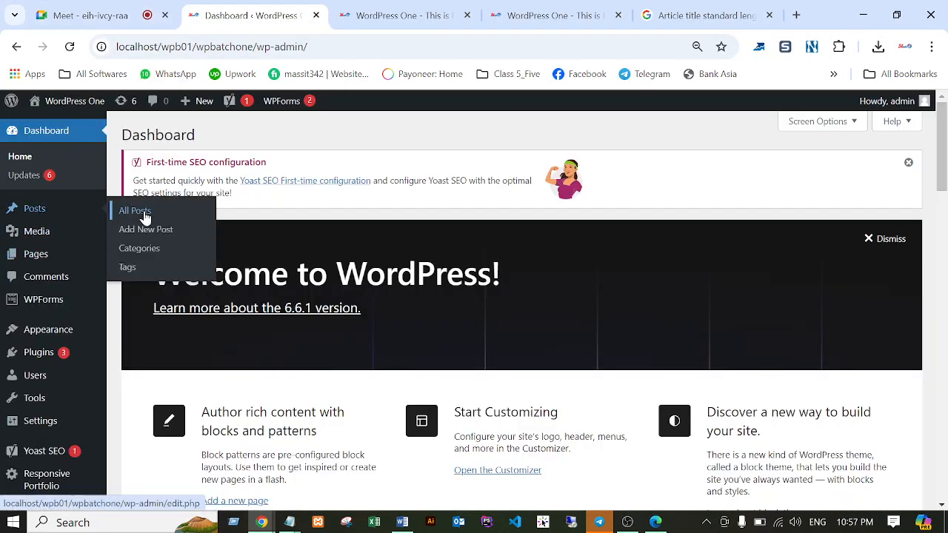
left_click(145, 237)
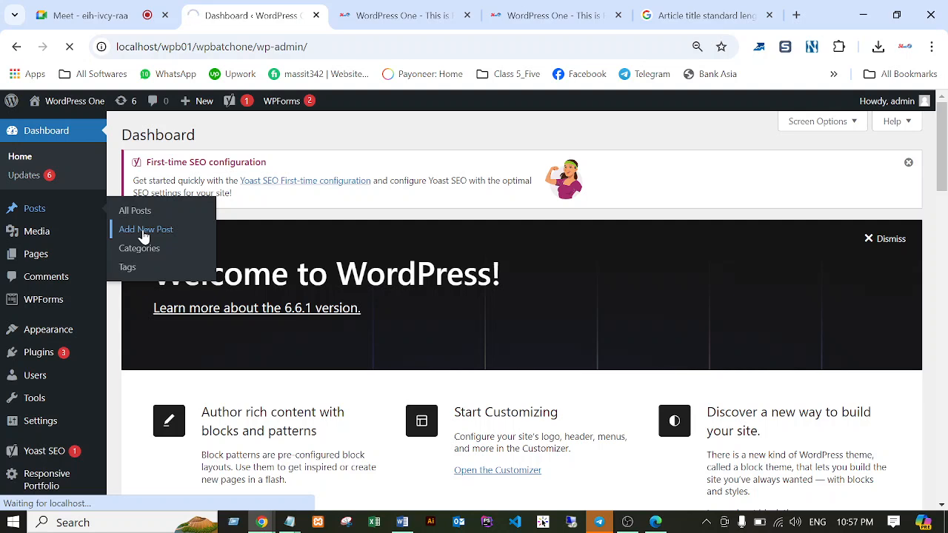
left_click(599, 522)
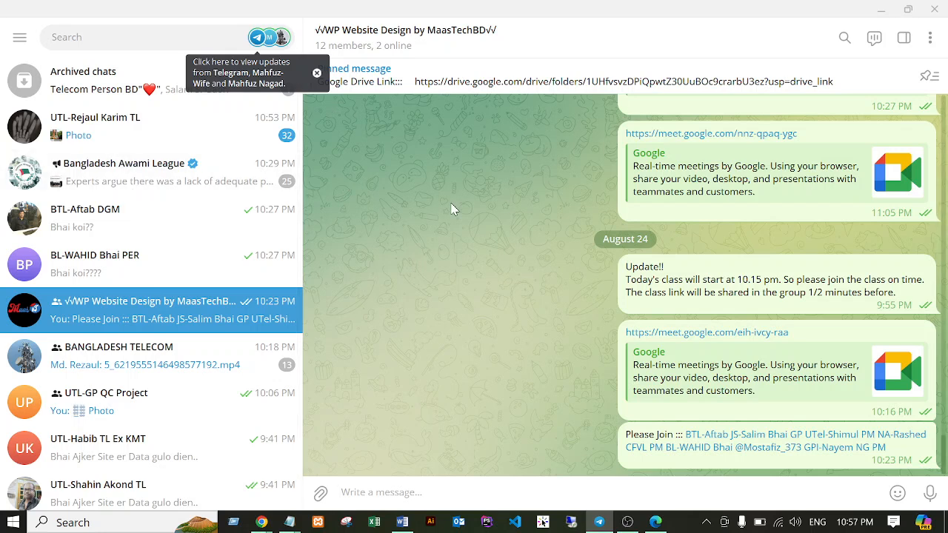
left_click(880, 10)
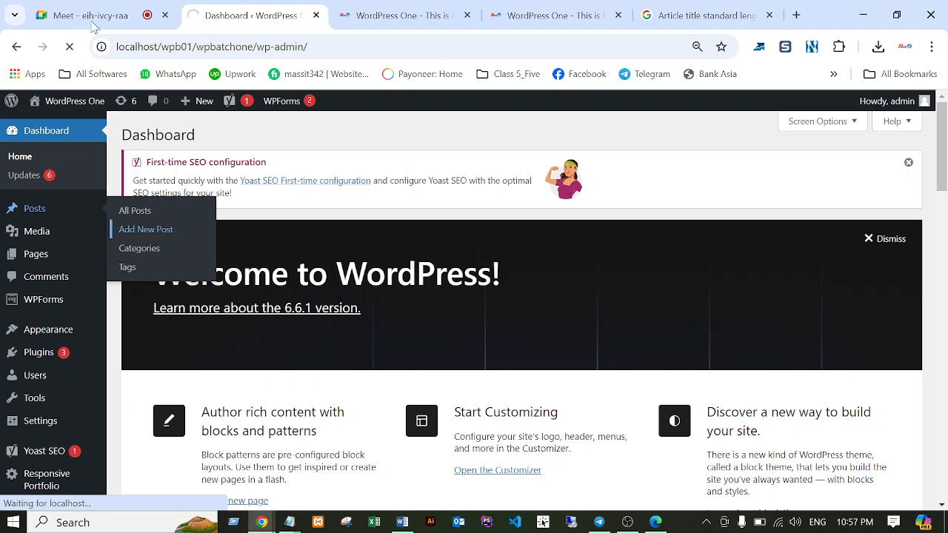
left_click(514, 9)
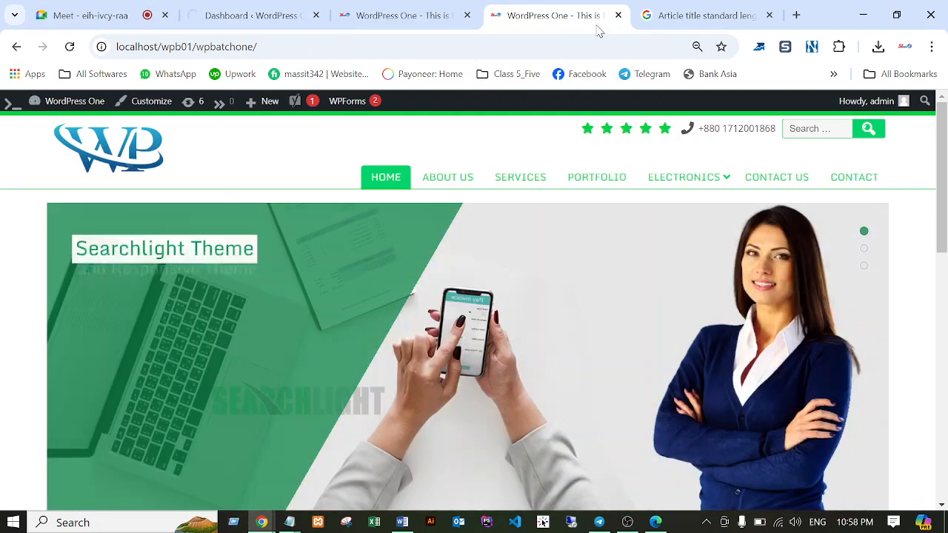
left_click(437, 10)
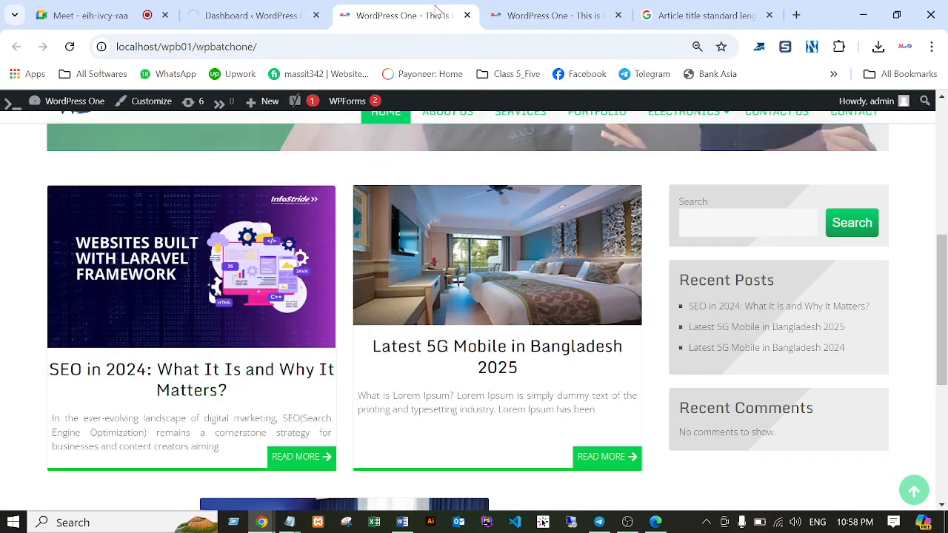
left_click(533, 15)
Step: Paste the copied article into the body of the new post
left_click(307, 15)
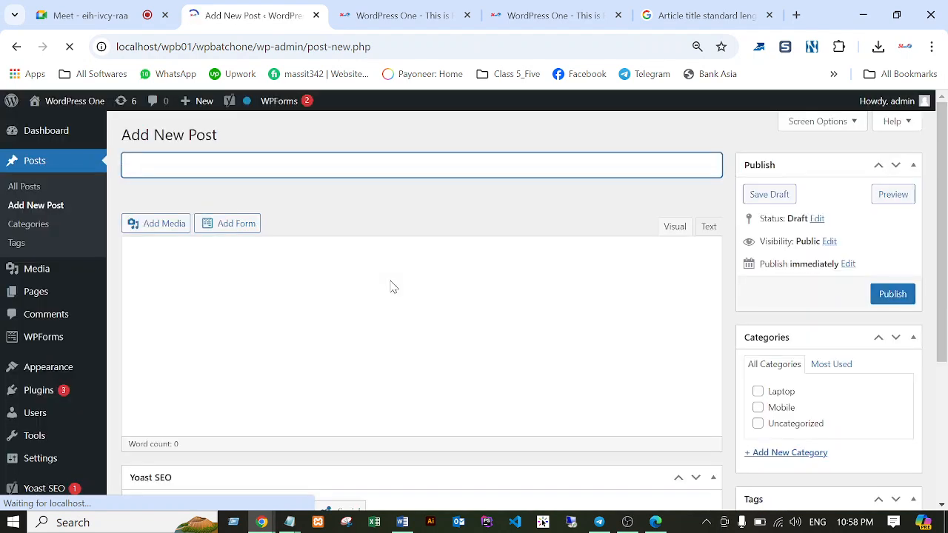
left_click(239, 279)
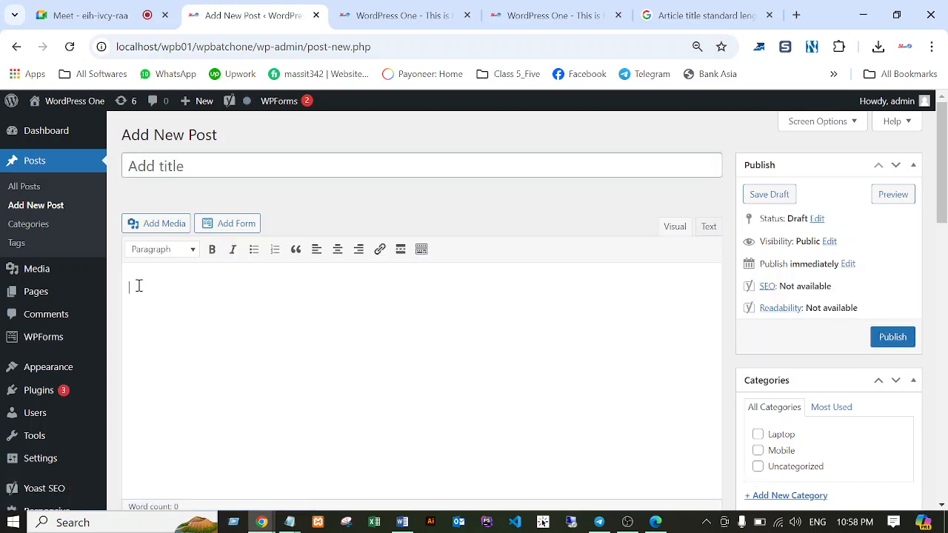
key("ctrl+v")
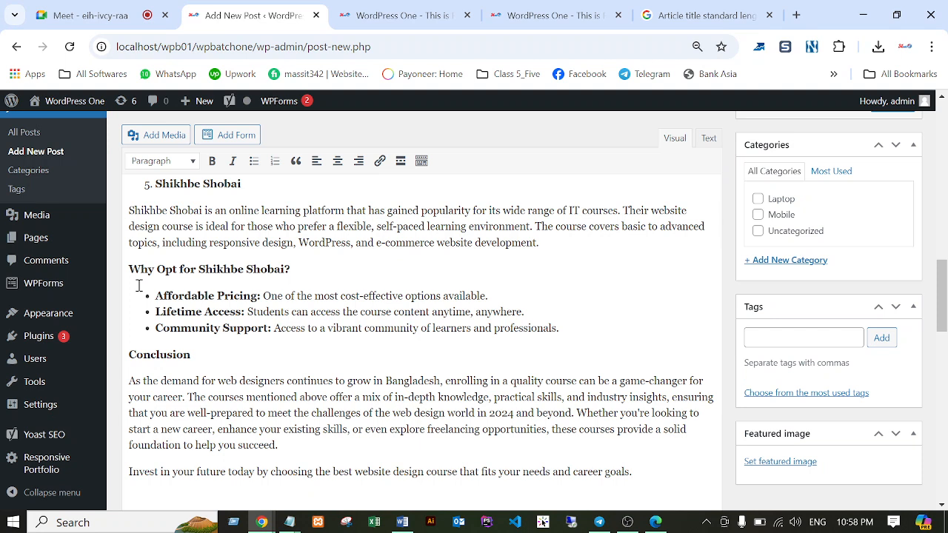
scroll(357, 331, "up", 3)
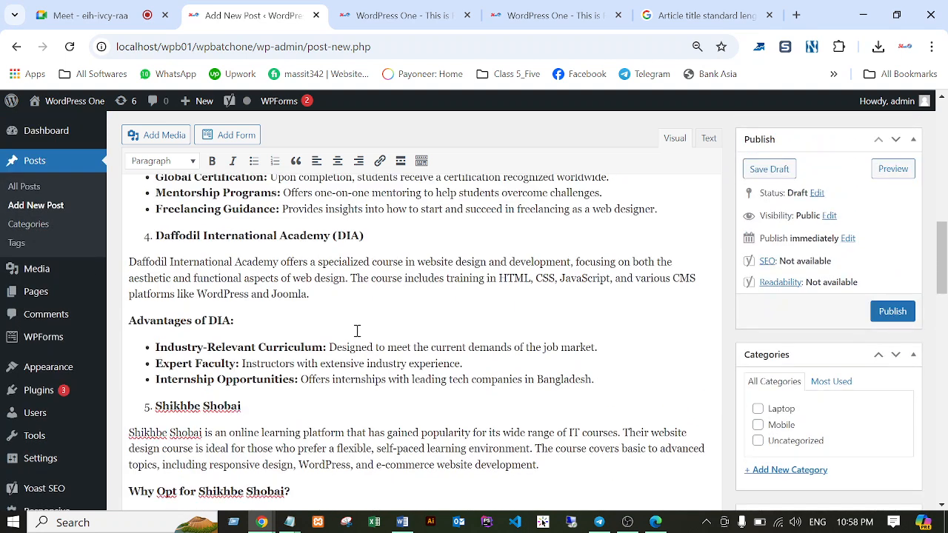
scroll(357, 331, "up", 12)
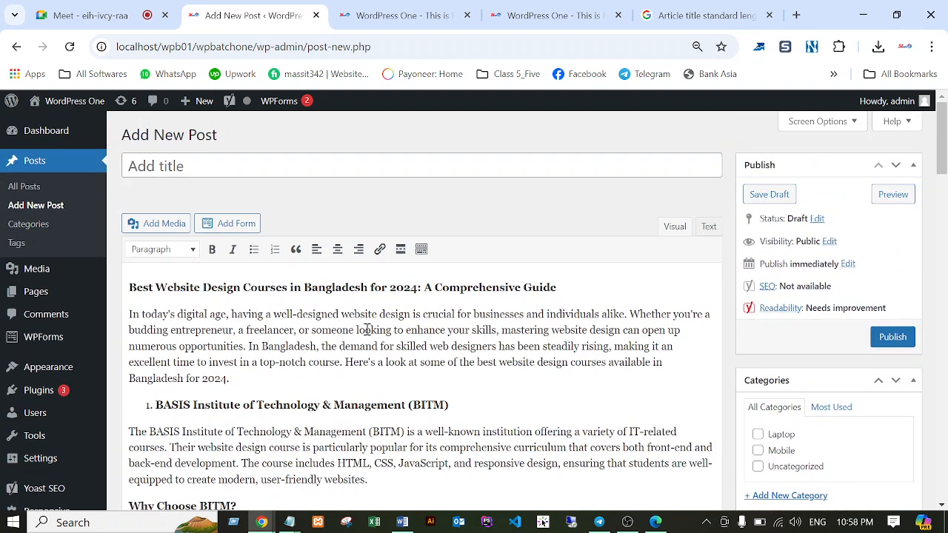
Step: Move the heading "Best Website Design Courses in Bangladesh for 2024: A Comprehensive Guide" from the post body into the title and remove its empty line
left_click_drag(131, 287, 569, 281)
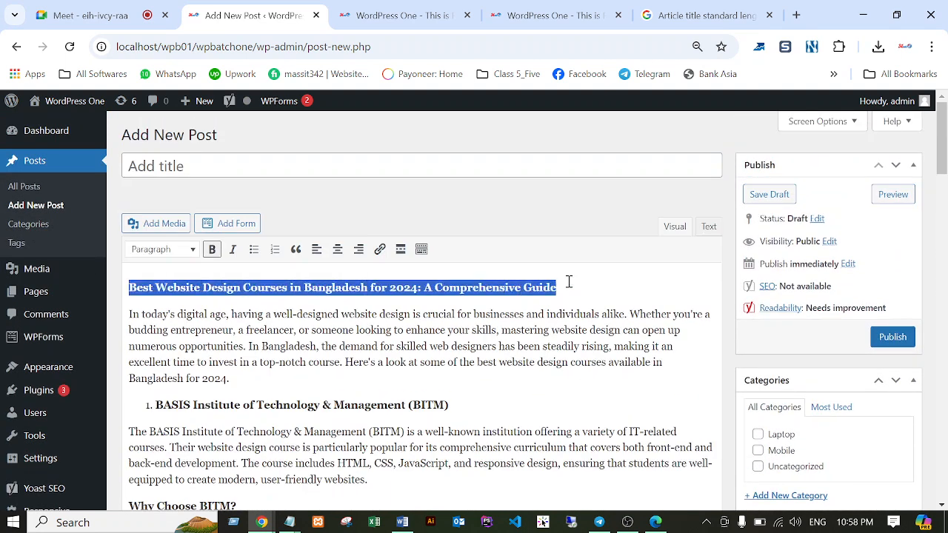
key("ctrl+x")
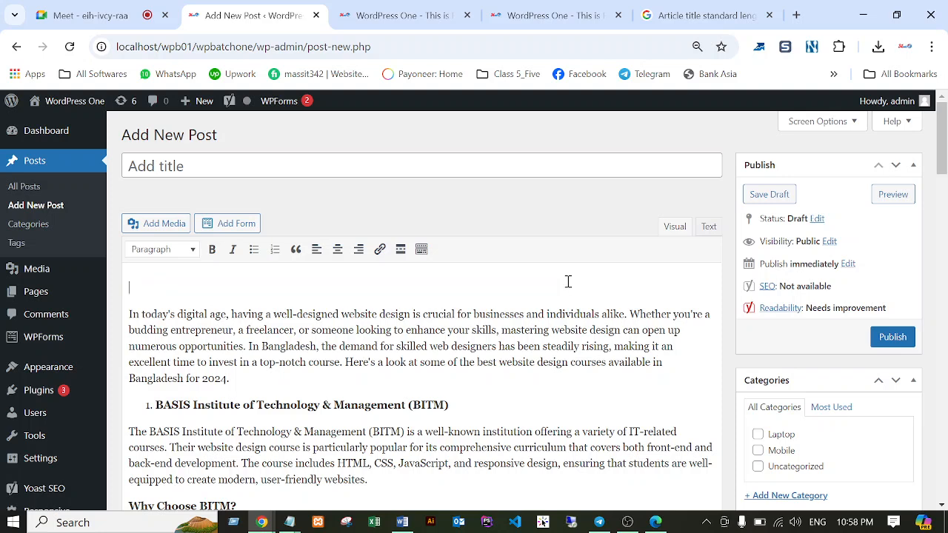
key("Delete")
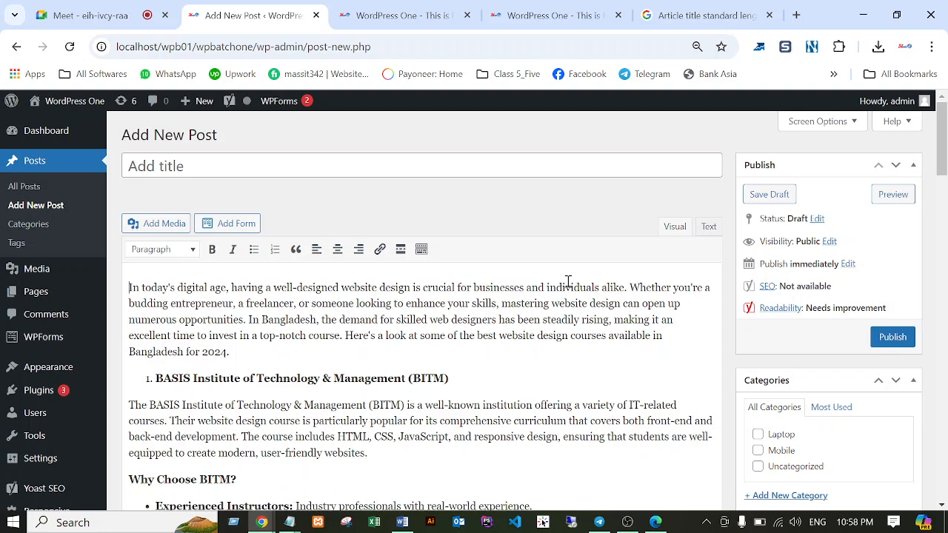
left_click(284, 161)
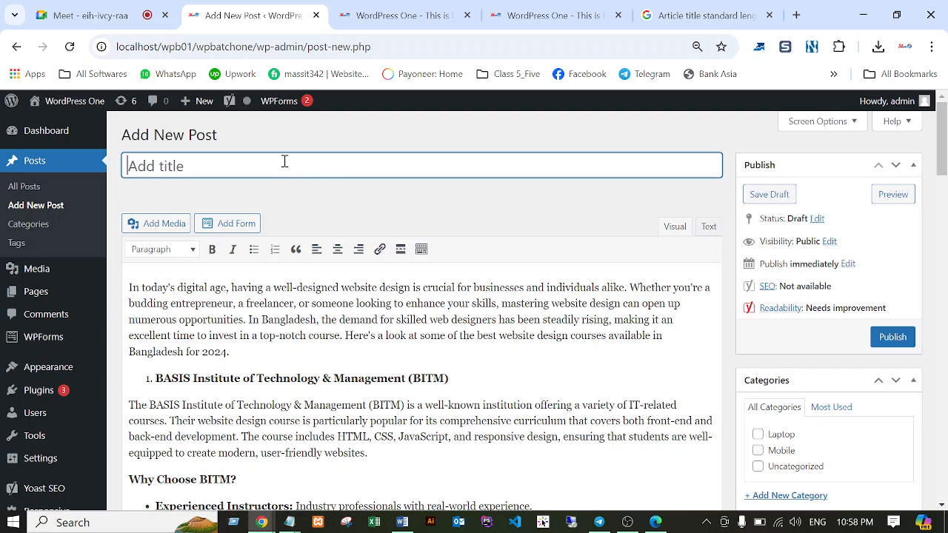
key("ctrl+v")
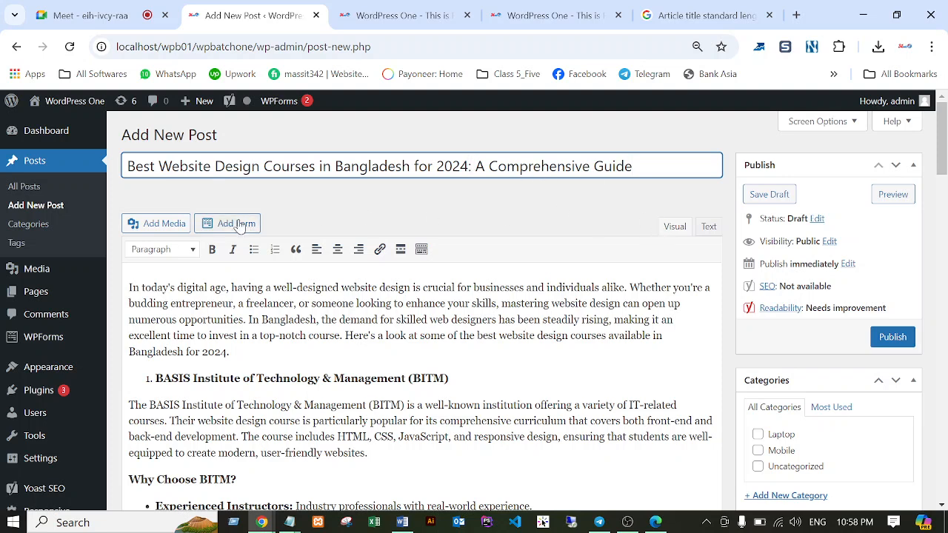
Step: Look over the post title and the opening sections of the pasted article
scroll(411, 255, "down", 1)
scroll(415, 261, "up", 1)
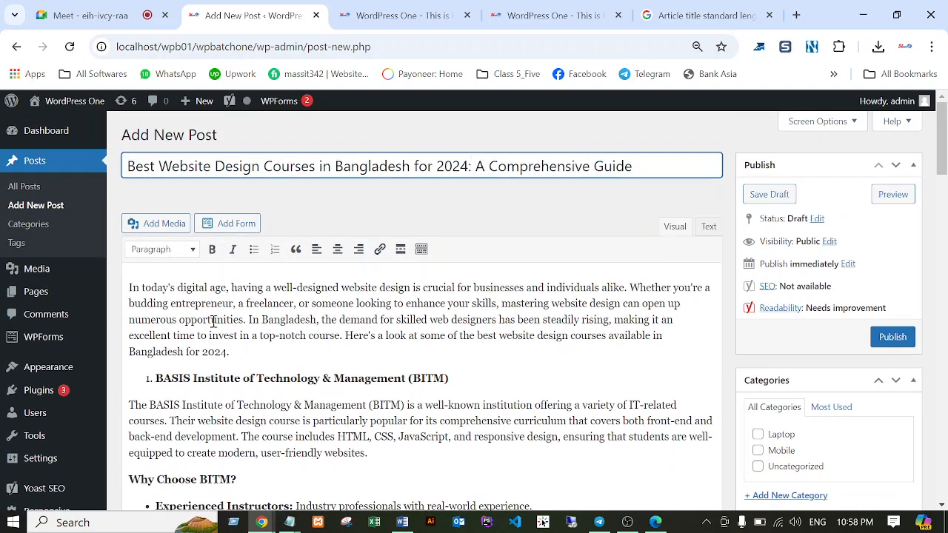
scroll(365, 301, "down", 1)
scroll(365, 301, "down", 1)
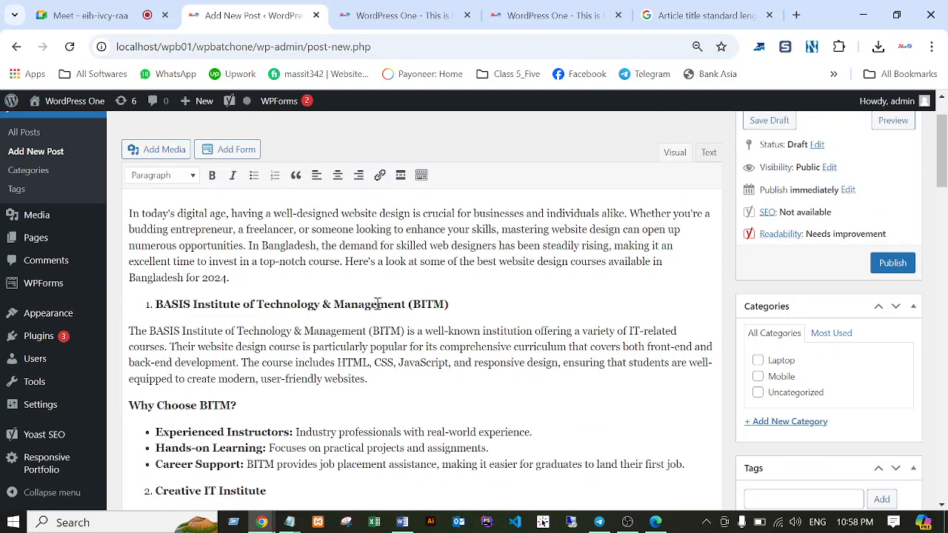
scroll(489, 324, "up", 1)
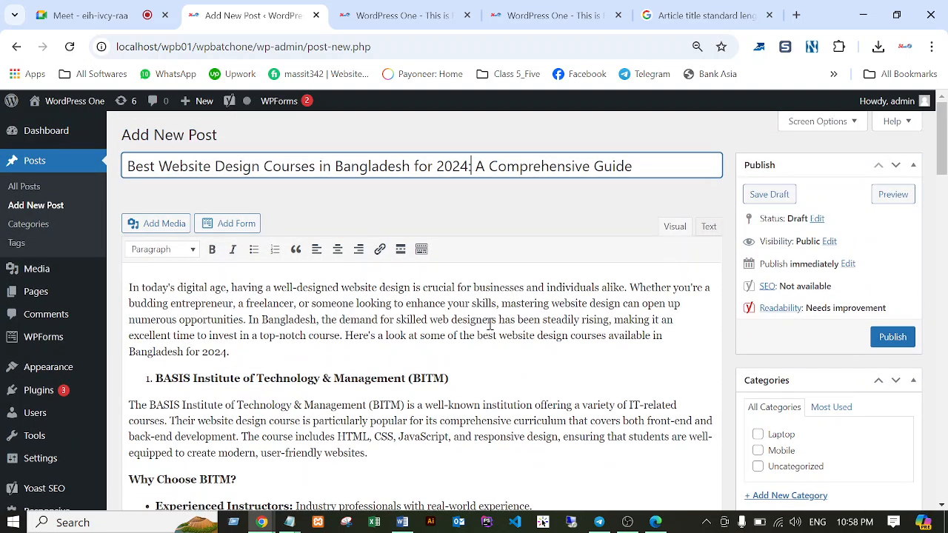
scroll(461, 355, "down", 2)
scroll(462, 334, "up", 2)
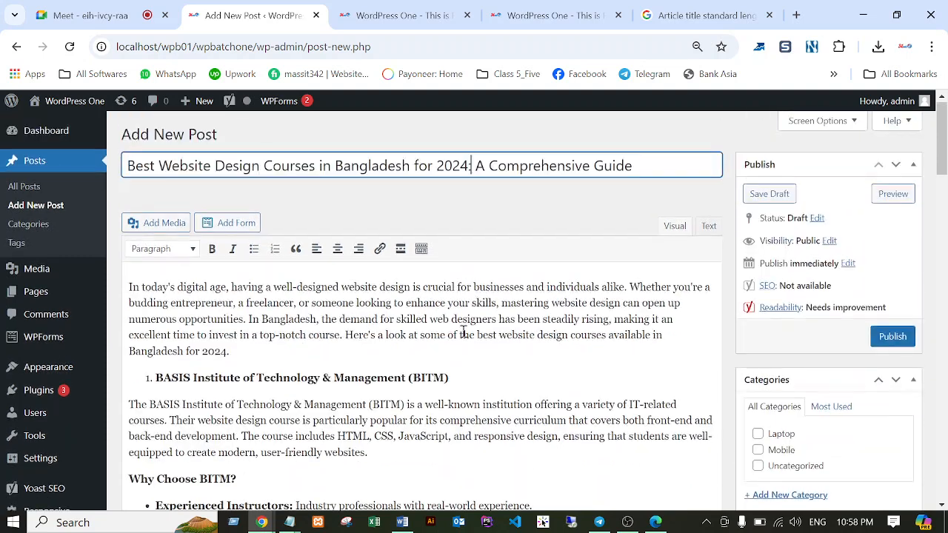
Step: Add an empty line below the BITM course description, above "Why Choose BITM?", and start adding media there
scroll(414, 387, "down", 2)
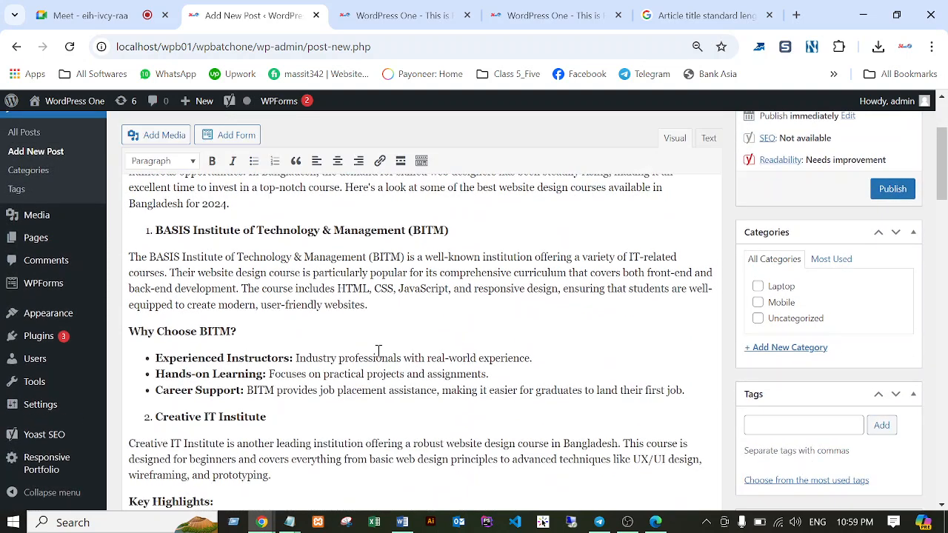
left_click(395, 306)
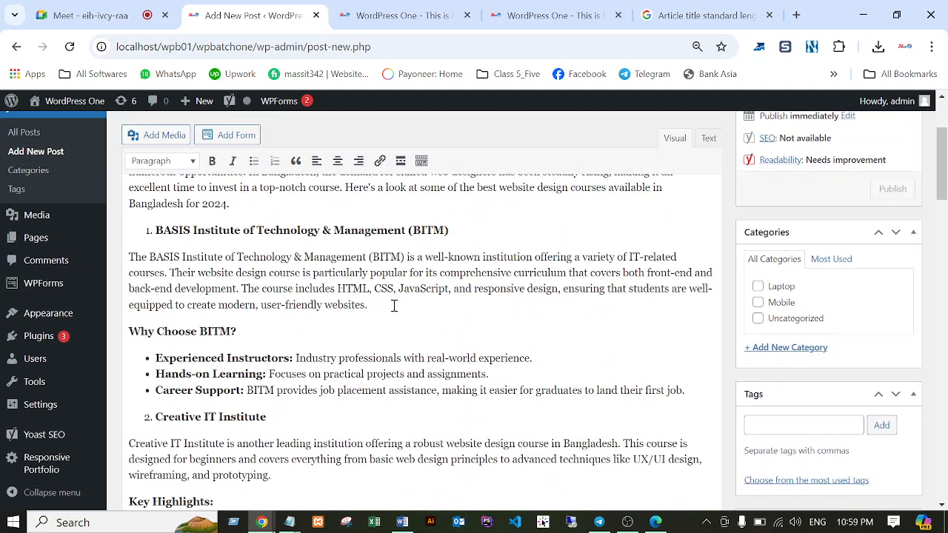
key("Return")
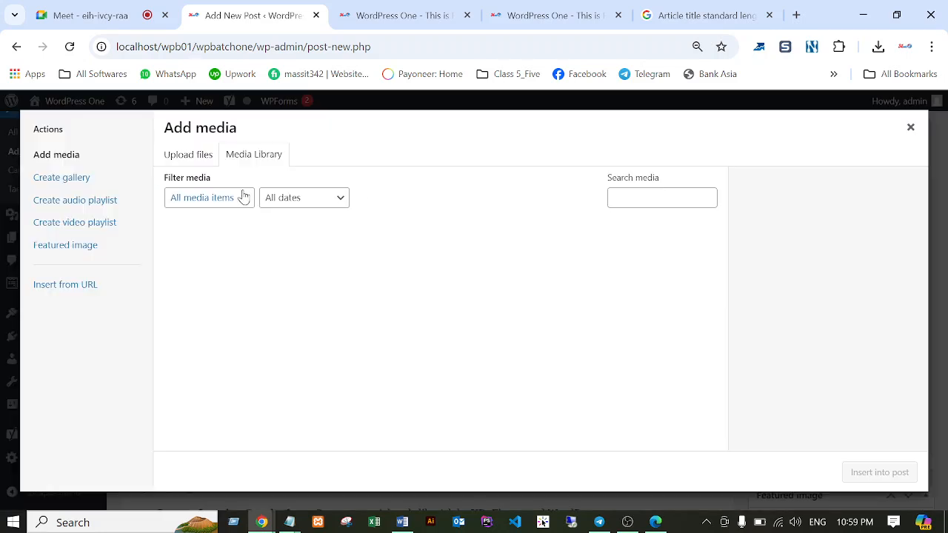
Step: Upload the image 1280x720.jpg from the Desktop to the media library
left_click(182, 157)
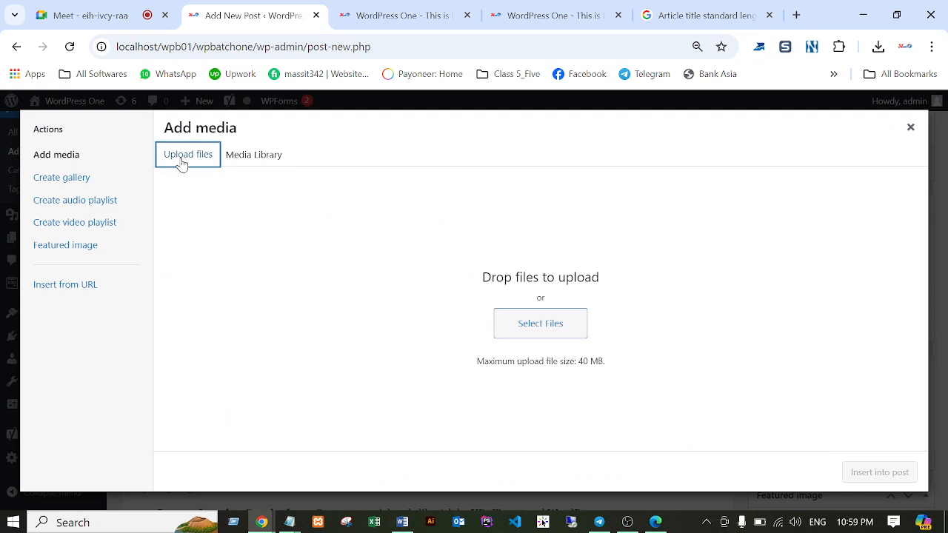
left_click(531, 333)
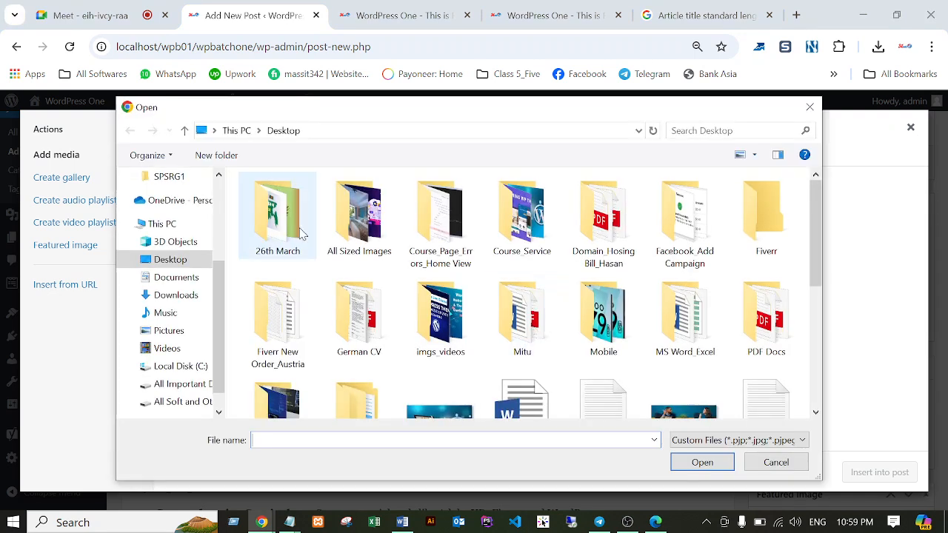
left_click_drag(219, 285, 229, 190)
left_click(182, 208)
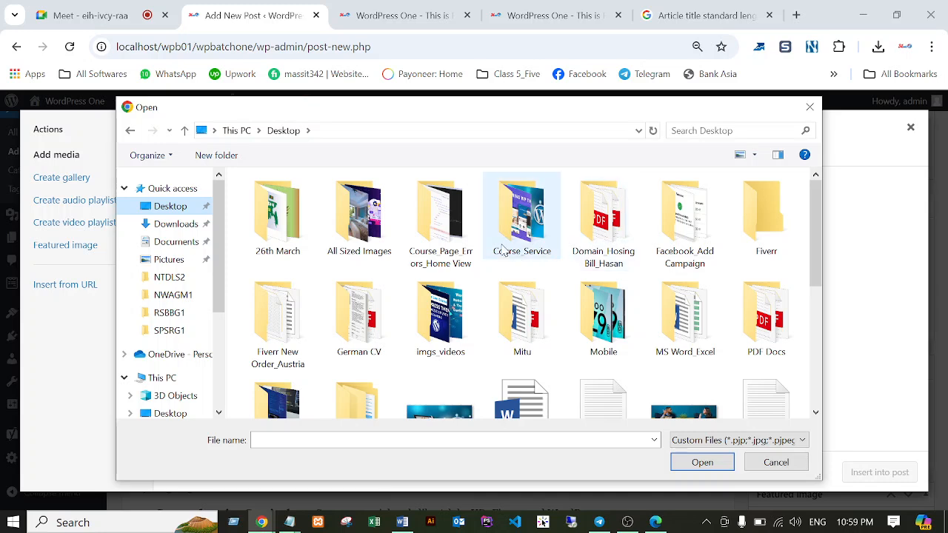
left_click_drag(815, 258, 815, 318)
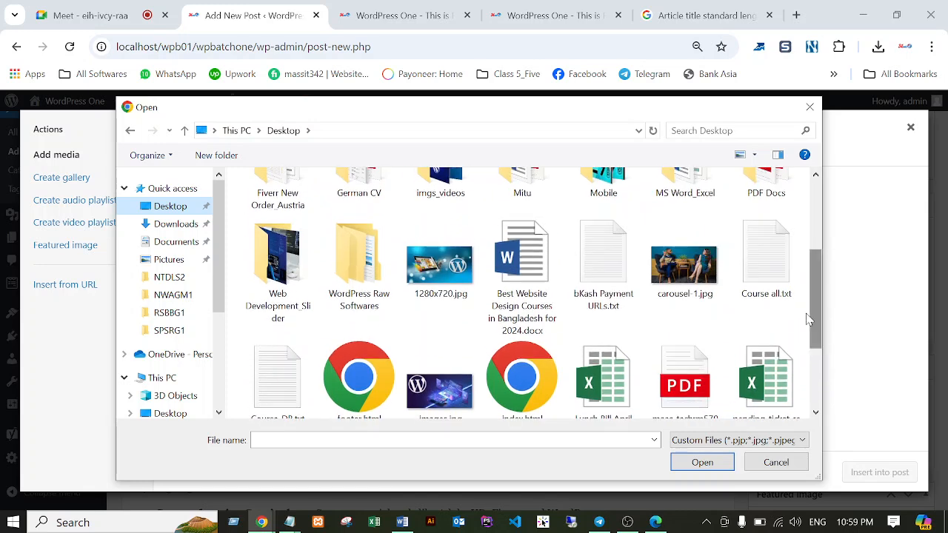
left_click(441, 277)
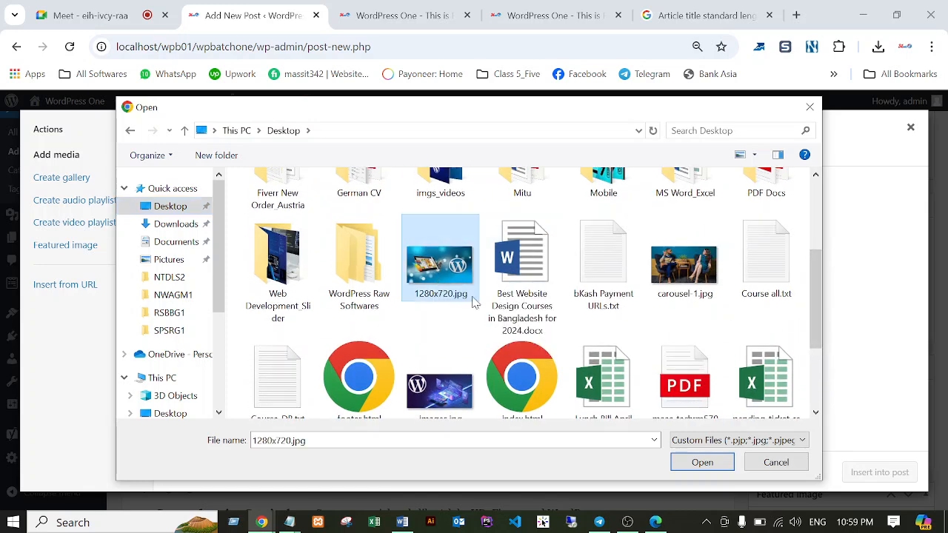
left_click(700, 462)
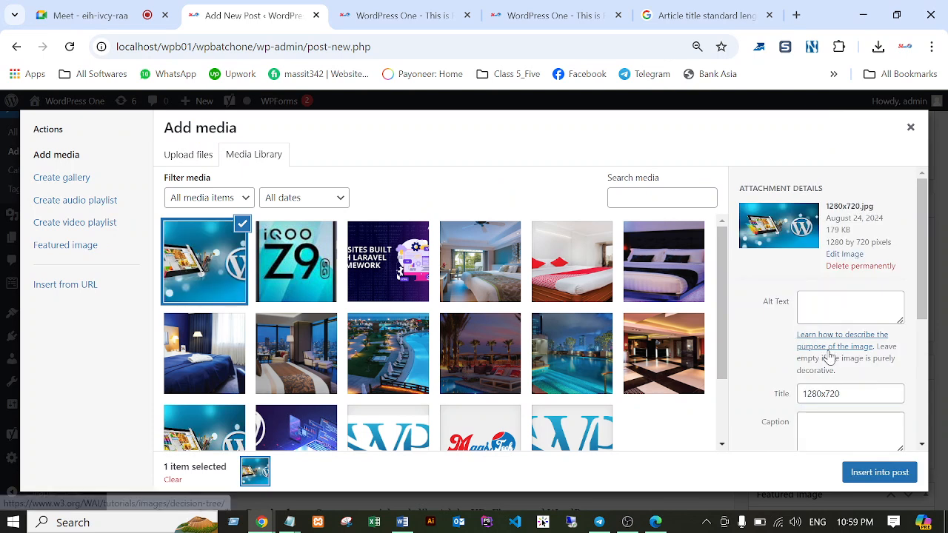
Step: Switch to Word and copy the article heading "Best Website Design Courses in Bangladesh for 2024: A Comprehensive Guide" for the image title
left_click_drag(848, 394, 800, 394)
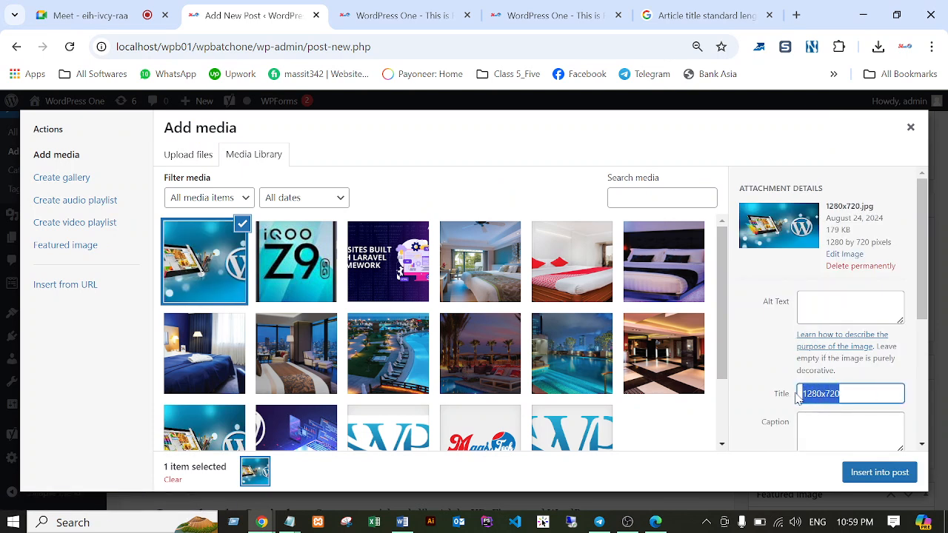
left_click(402, 522)
scroll(446, 197, "up", 15)
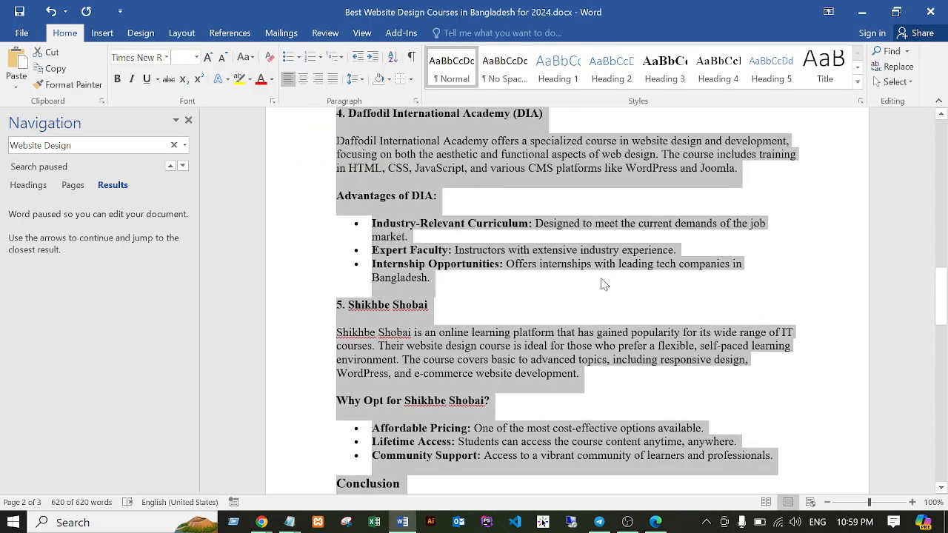
scroll(621, 270, "up", 10)
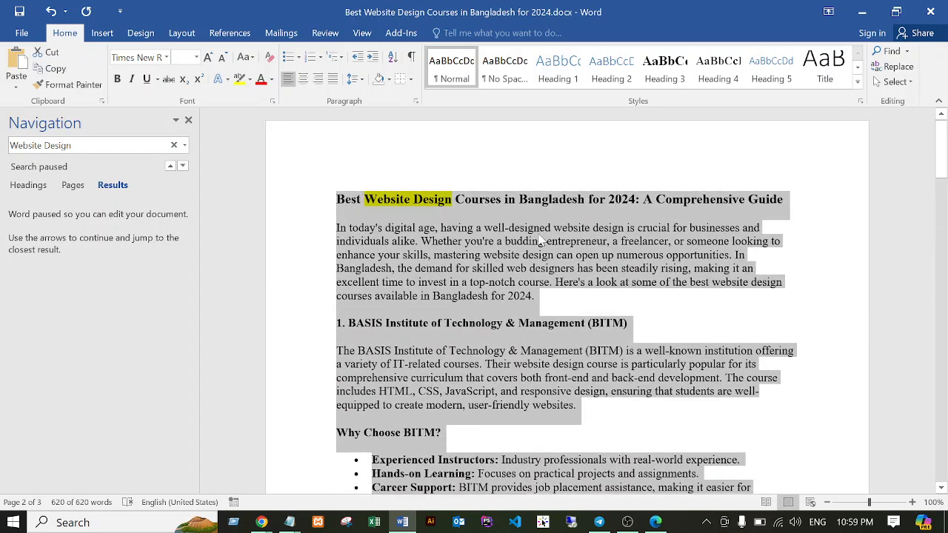
left_click(335, 202)
left_click_drag(338, 195, 782, 198)
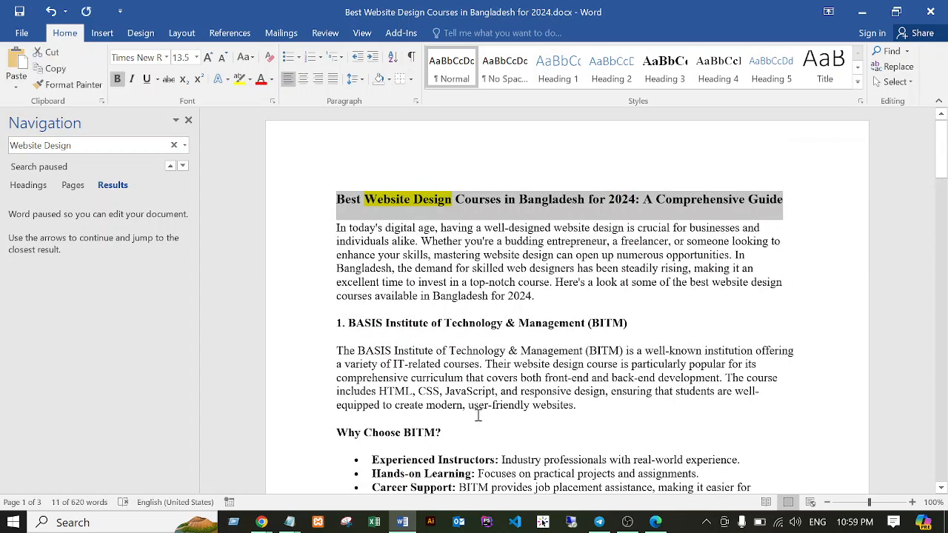
Step: Return to the WordPress post in Chrome and replace the uploaded image's title with the copied article heading
left_click(271, 522)
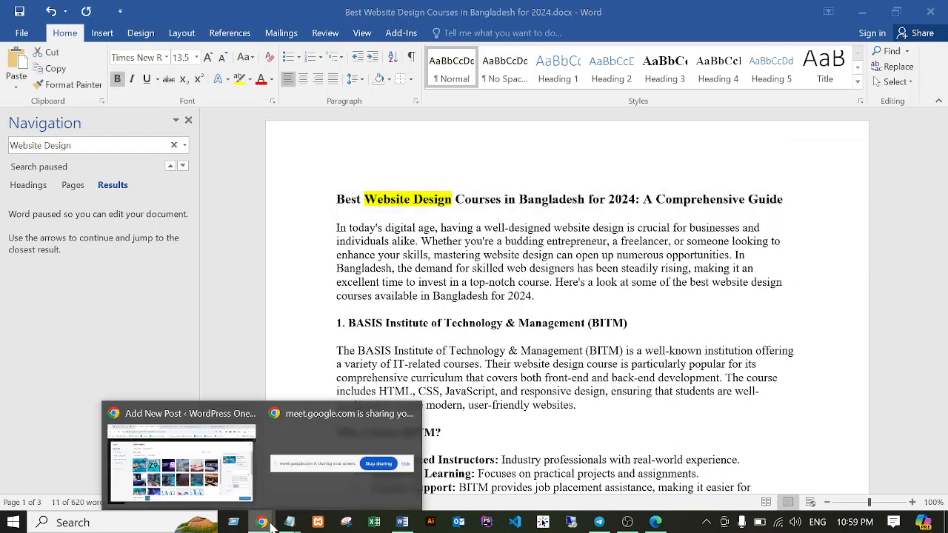
left_click(219, 478)
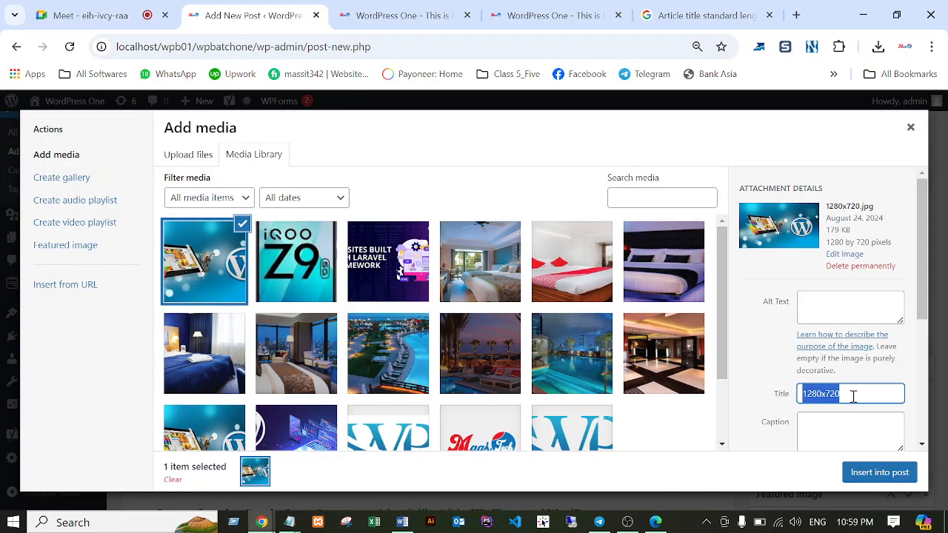
key("BackSpace")
key("ctrl+v")
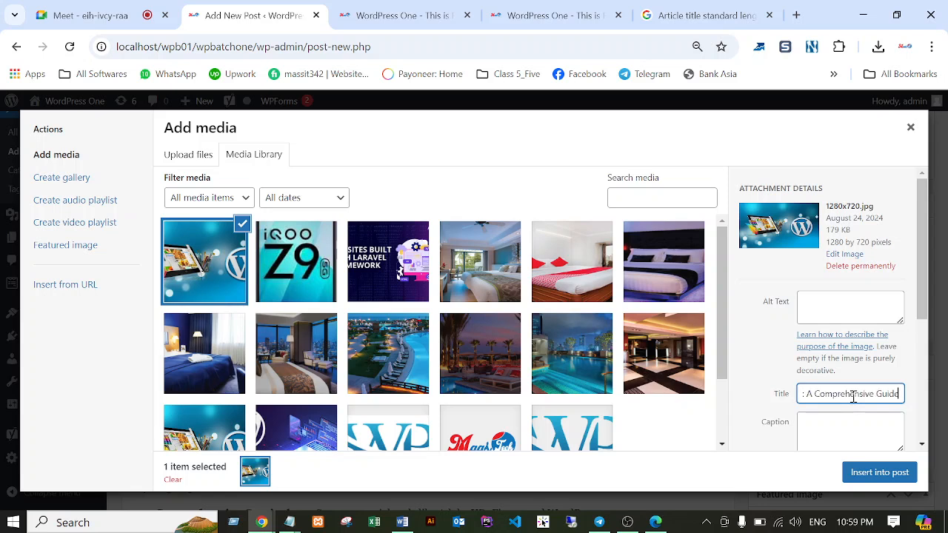
Step: Review the image's attachment details and insert it into the post below the BITM course description
scroll(896, 339, "down", 3)
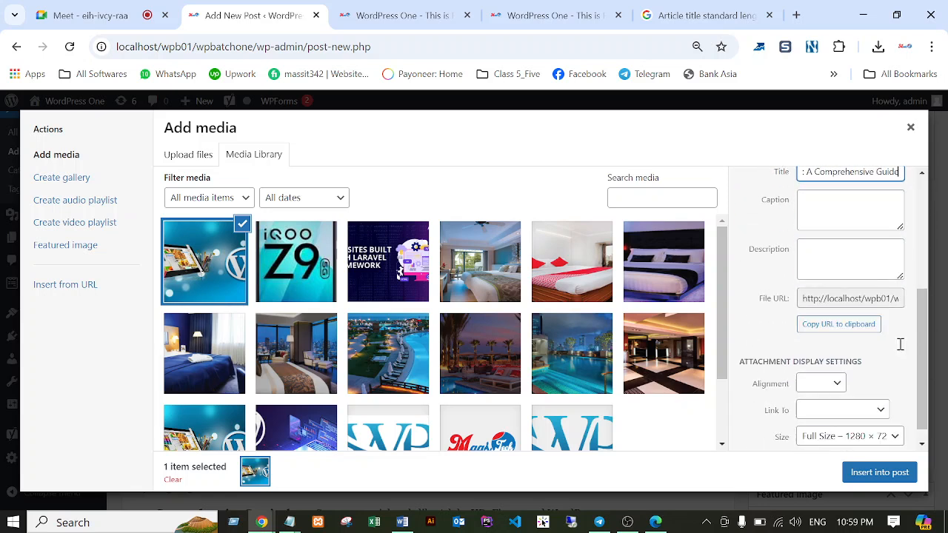
left_click(822, 262)
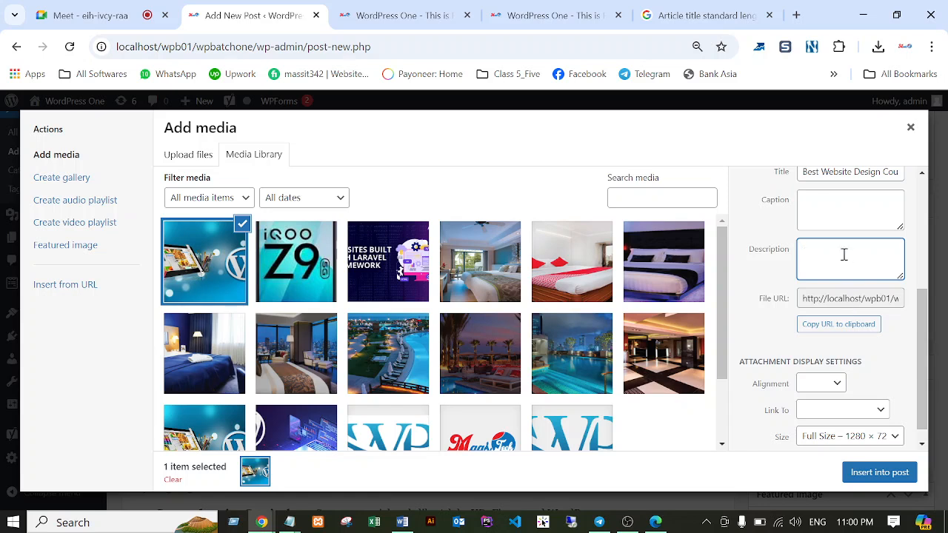
scroll(841, 251, "up", 3)
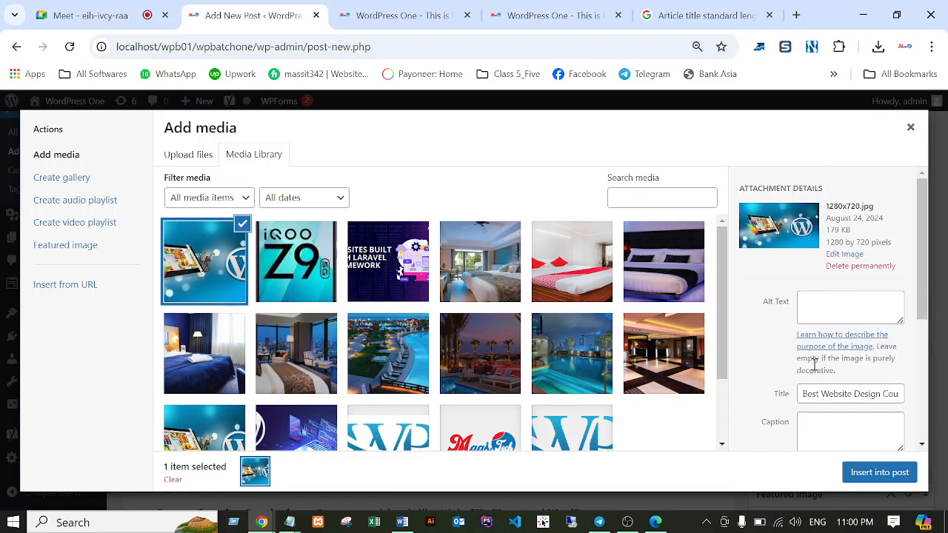
left_click(864, 479)
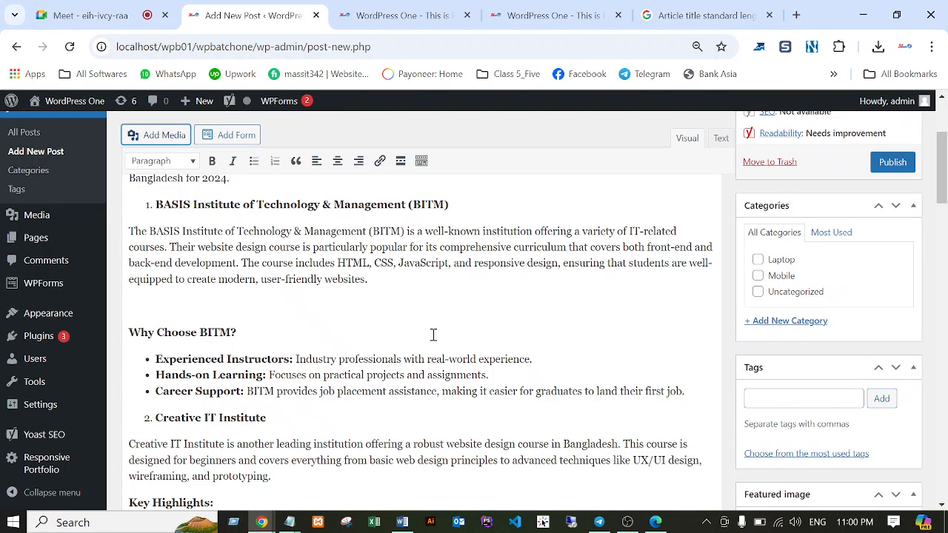
scroll(433, 334, "down", 3)
scroll(454, 335, "up", 2)
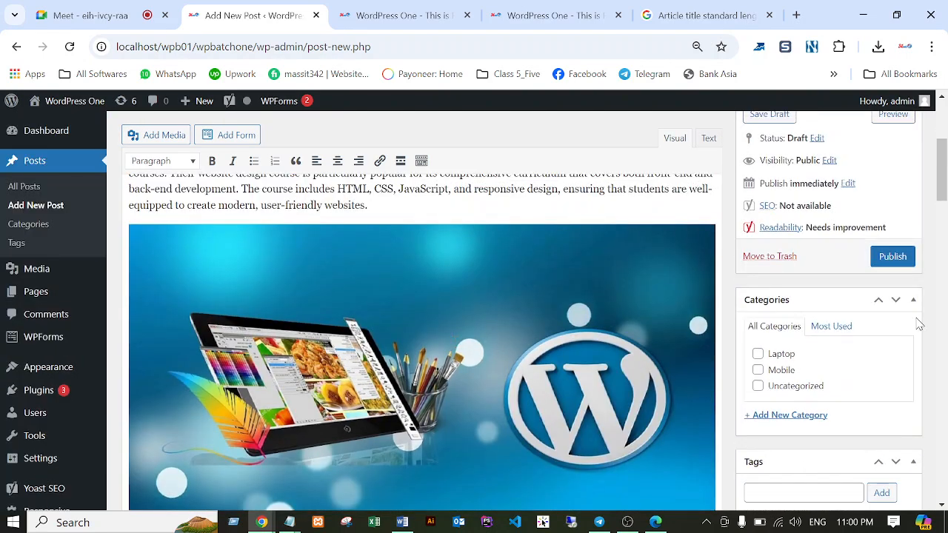
Step: Start setting the post's featured image and upload 1280x720.jpg from the Desktop for it
scroll(917, 326, "down", 2)
scroll(820, 354, "down", 1)
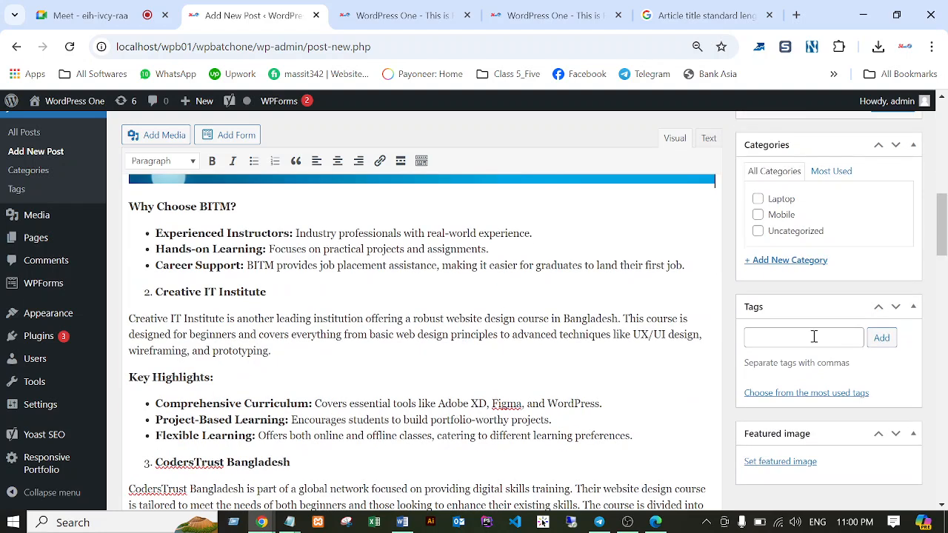
left_click(776, 461)
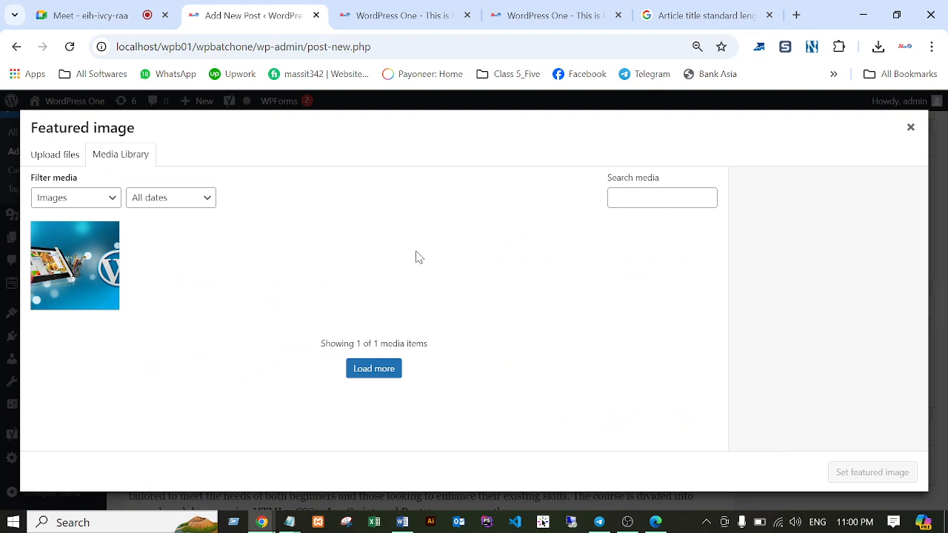
left_click(75, 159)
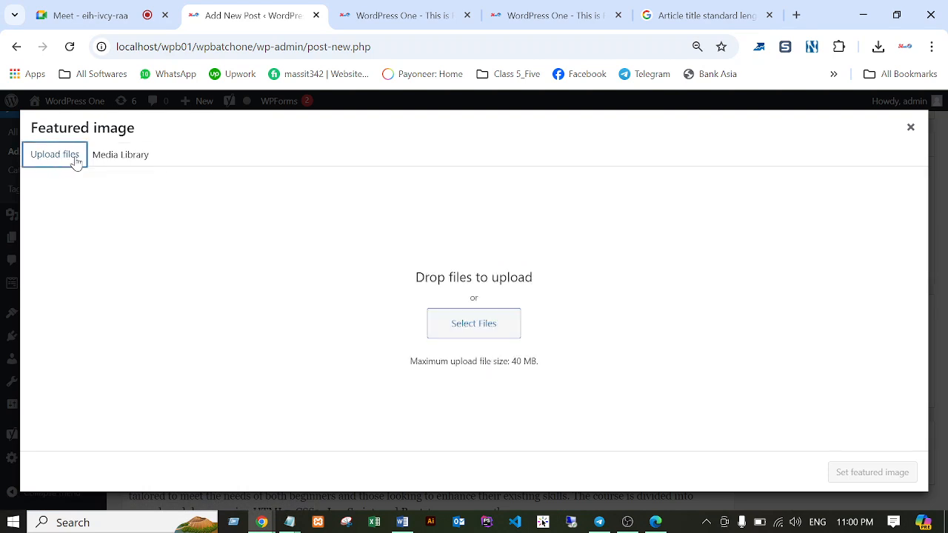
left_click(486, 334)
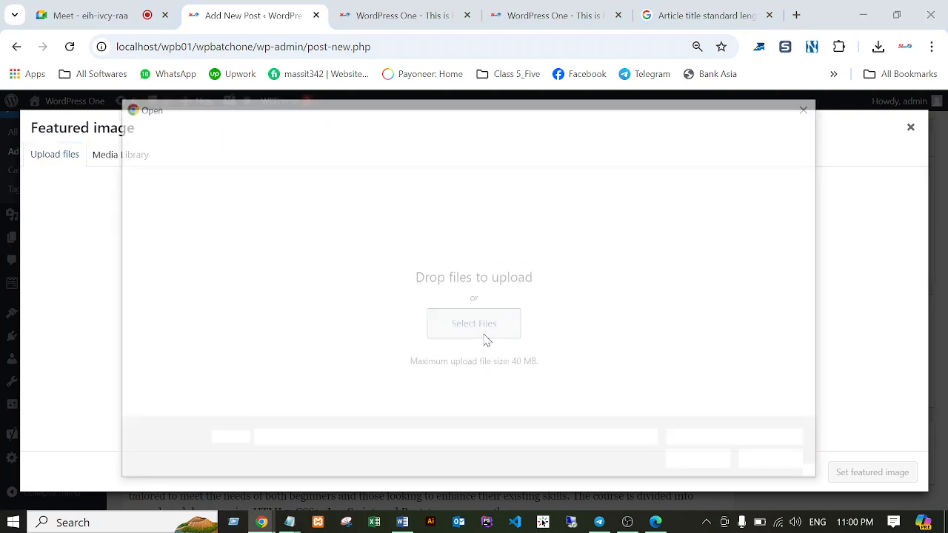
scroll(814, 244, "down", 3)
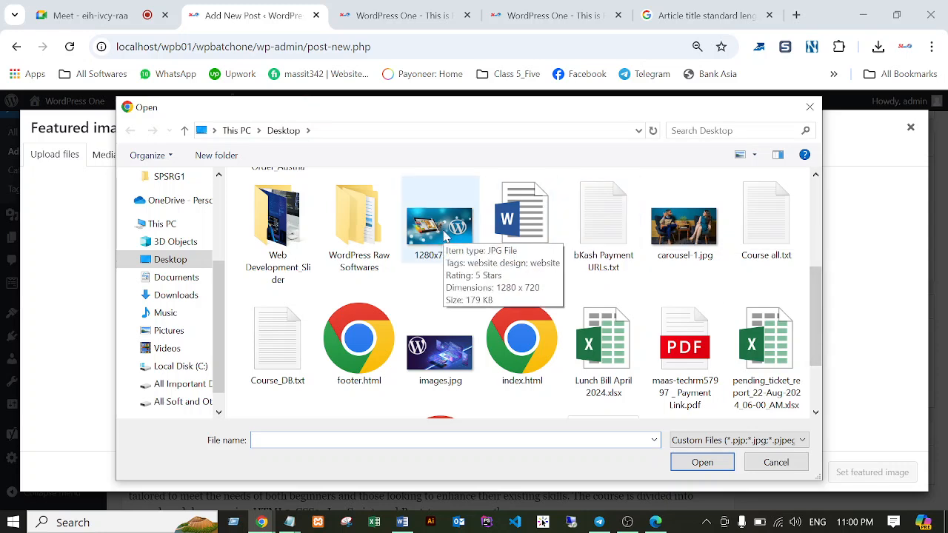
left_click(445, 235)
left_click(702, 462)
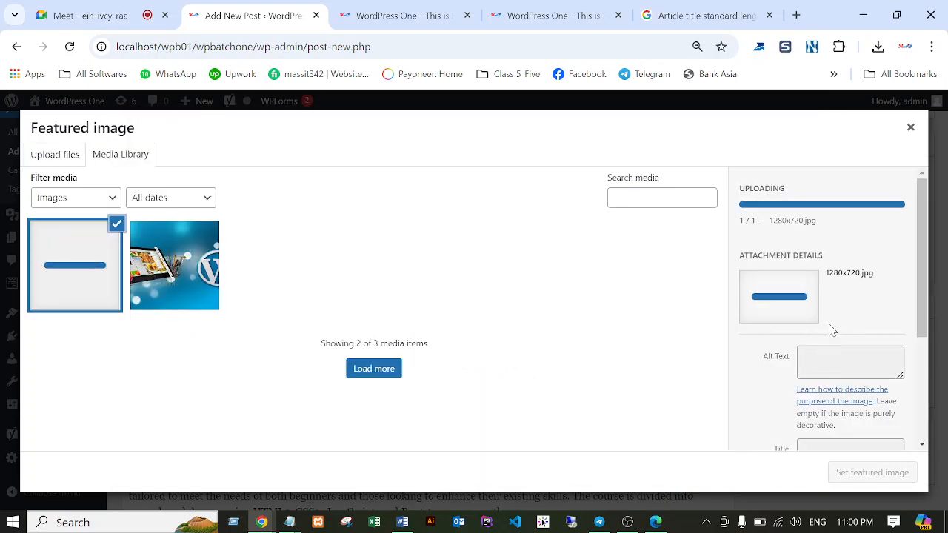
Step: Title the new image "Best Website Design Courses in Bangladesh for 2024: A Comprehensive Guide" and set it as the featured image
left_click(850, 394)
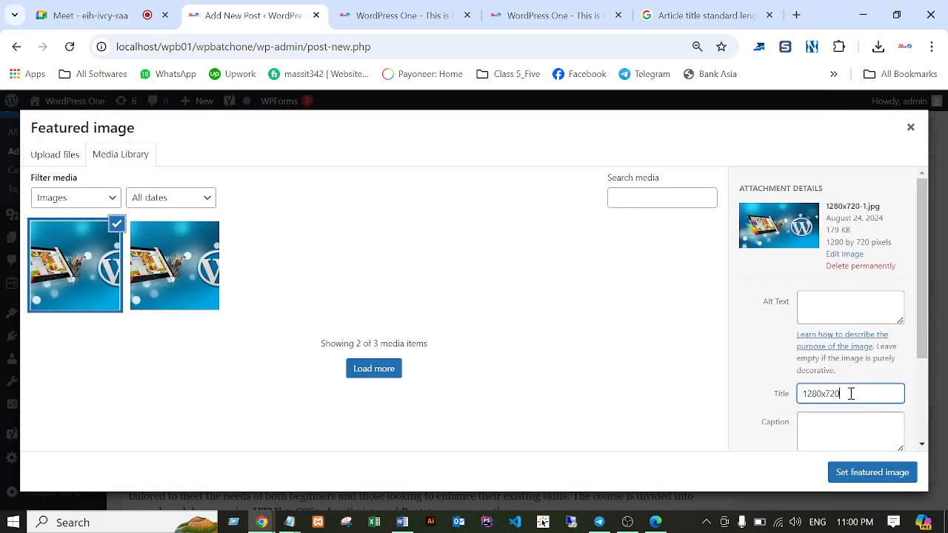
left_click_drag(850, 393, 801, 394)
key("BackSpace")
type("A Comprehensive Guide")
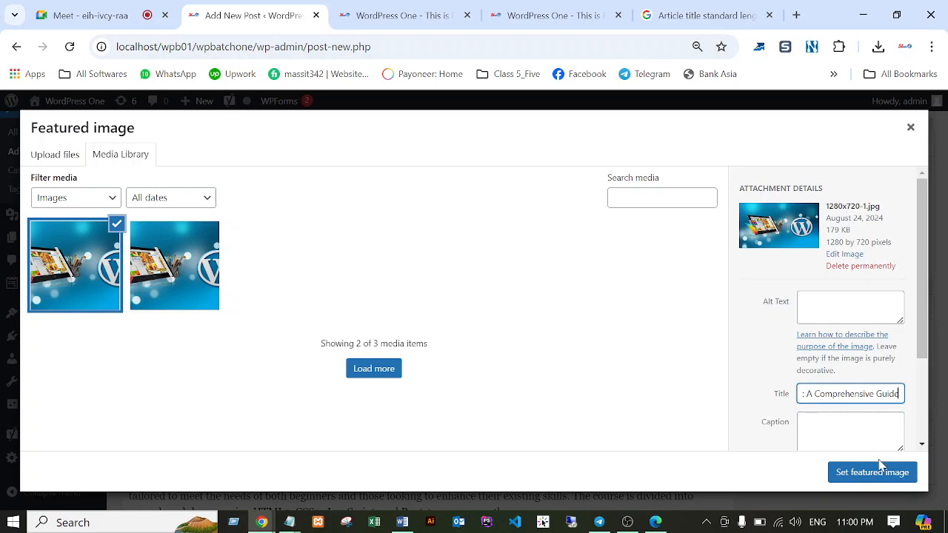
left_click(855, 471)
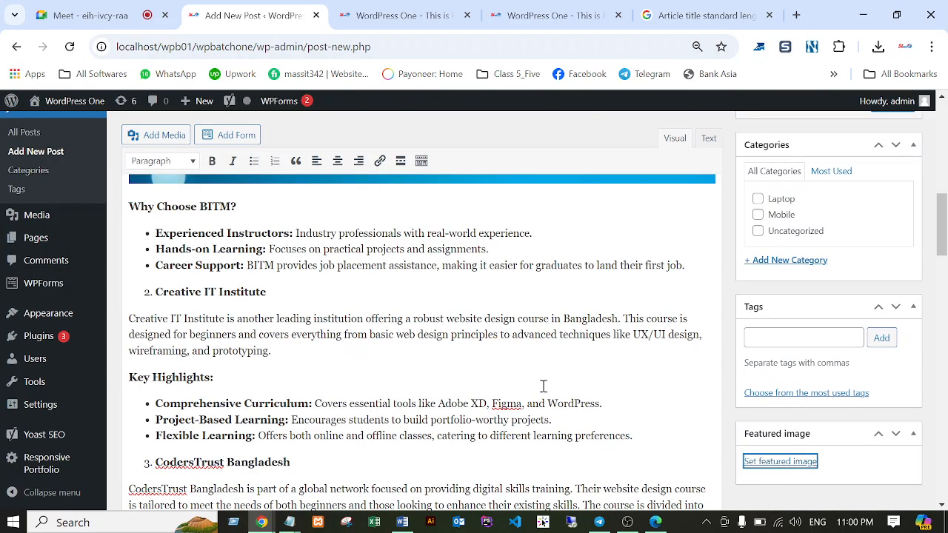
Step: Assign the post to the Laptop category, selecting Mobile as well and clearing it again
scroll(893, 280, "down", 1)
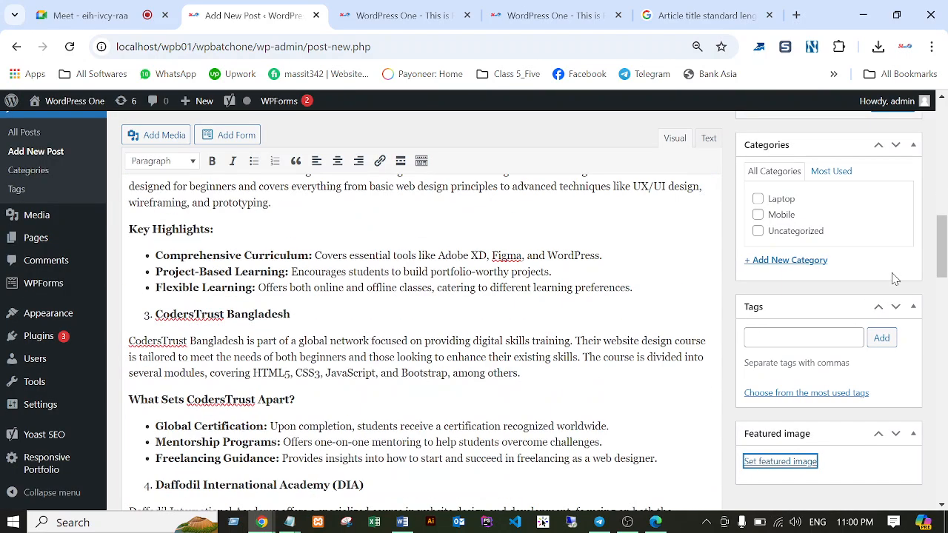
scroll(897, 292, "up", 1)
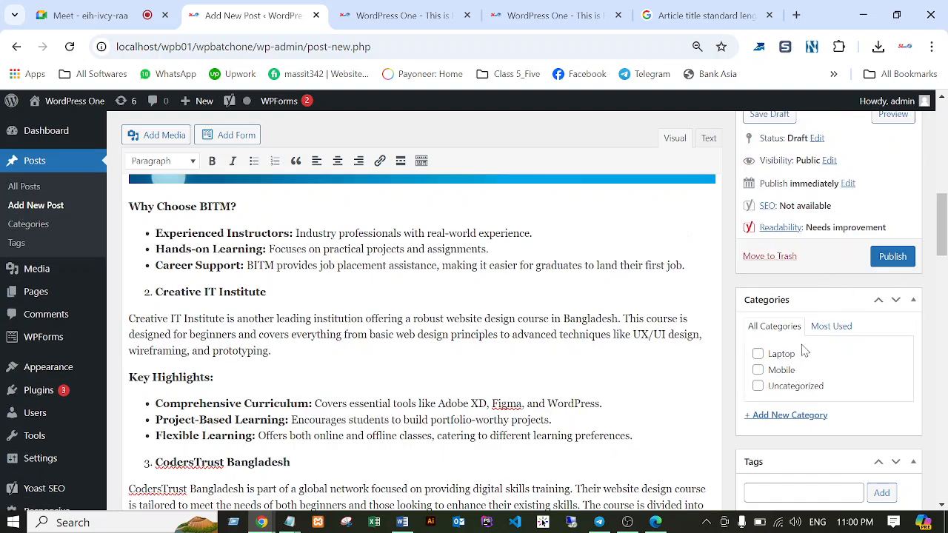
scroll(818, 385, "down", 1)
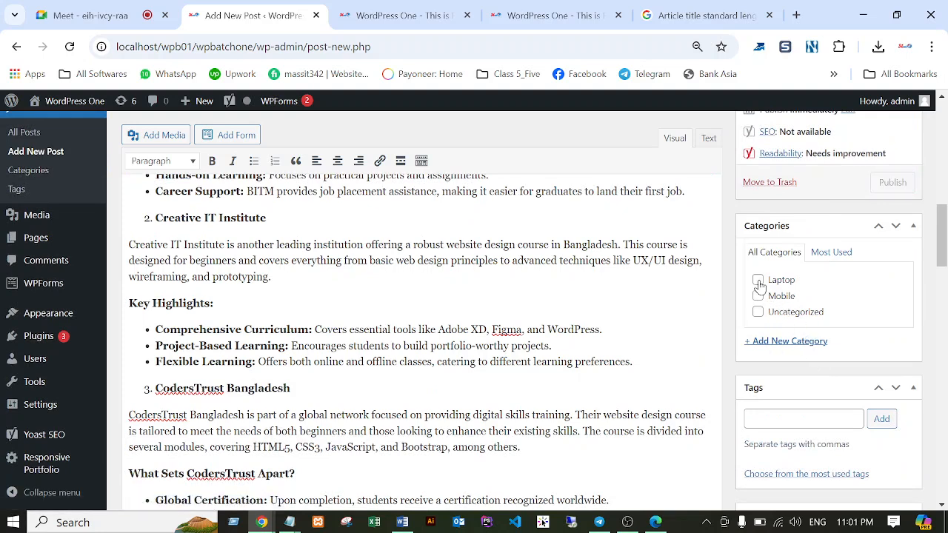
left_click(758, 281)
left_click(757, 296)
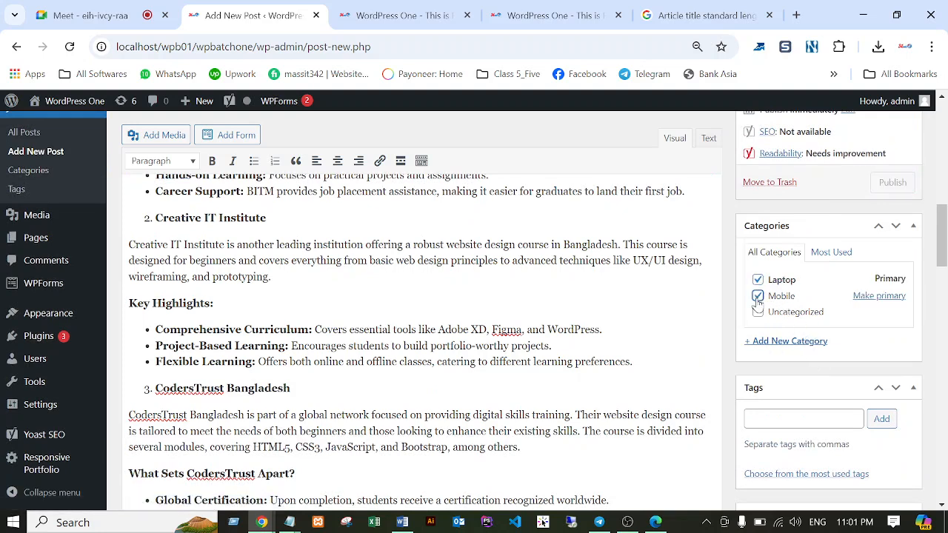
left_click(757, 296)
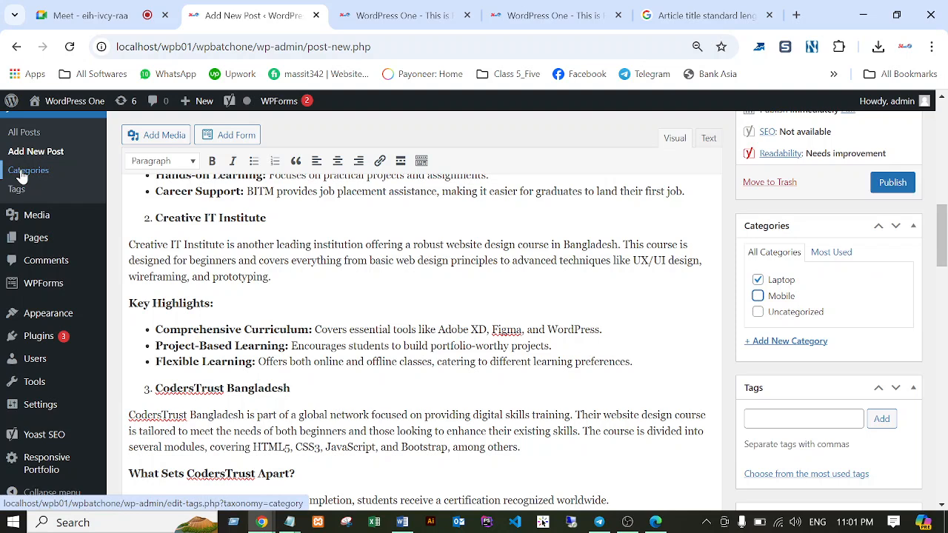
Step: Add the Mobile category to the post alongside Laptop and check the post from its featured image up to its title
left_click(757, 296)
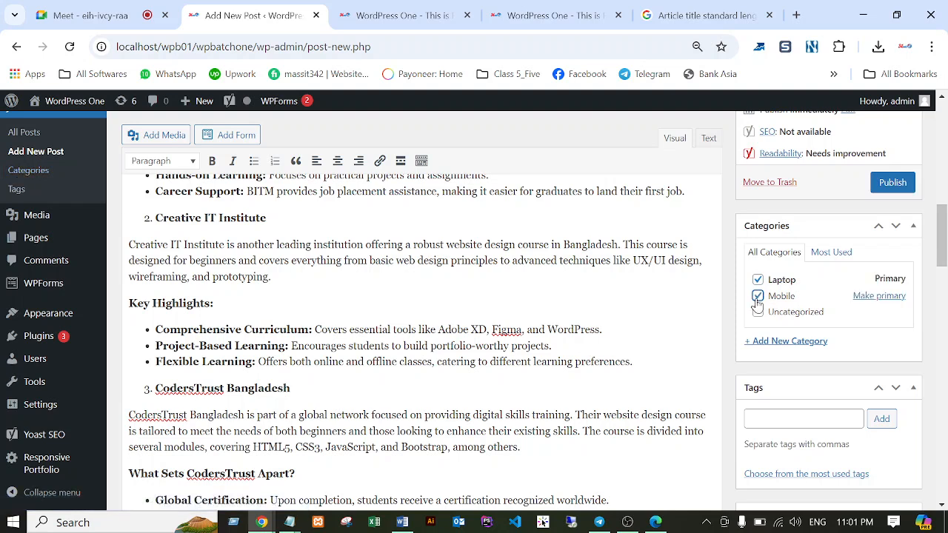
scroll(770, 318, "down", 3)
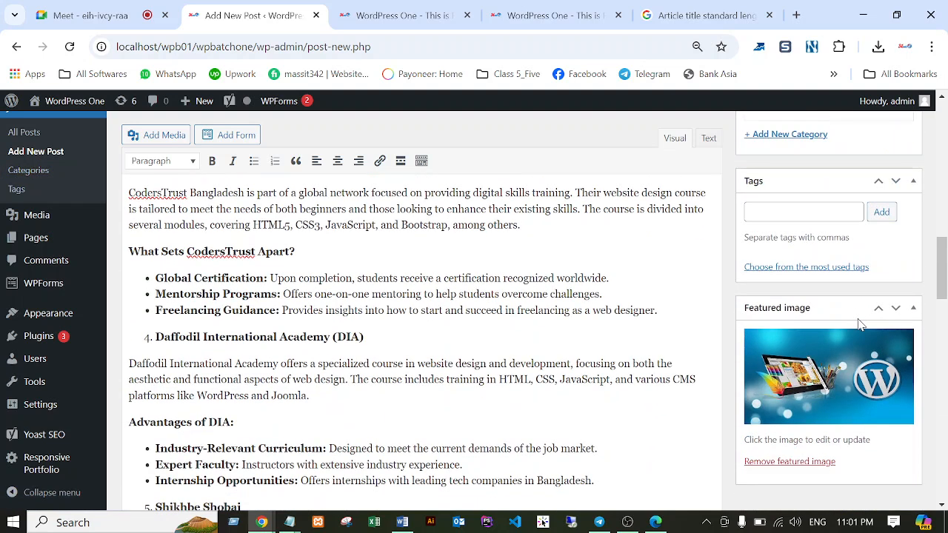
scroll(855, 322, "down", 2)
scroll(592, 373, "up", 5)
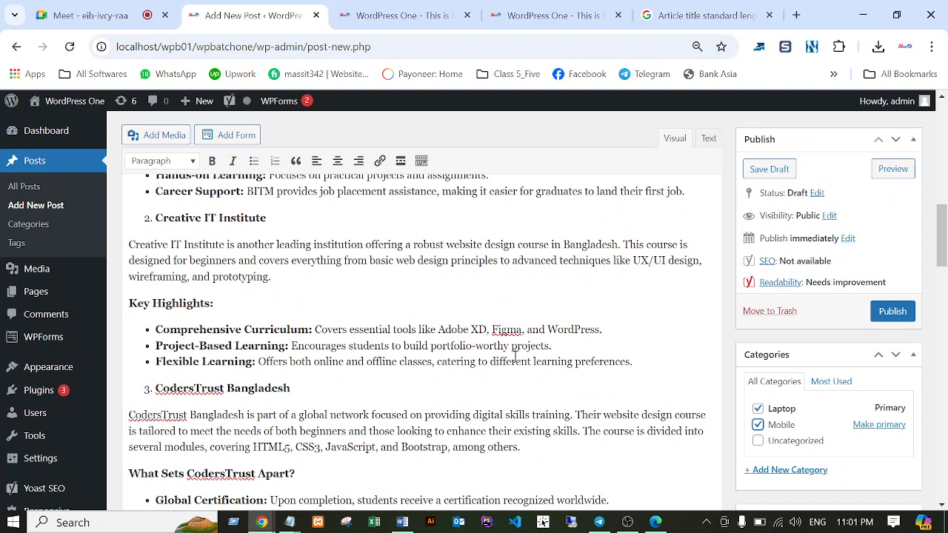
scroll(511, 341, "up", 10)
scroll(393, 274, "up", 1)
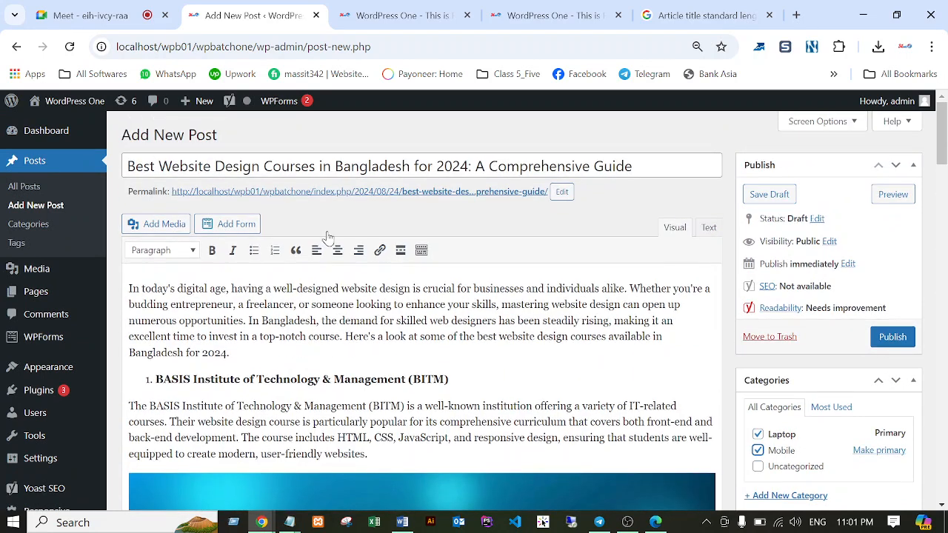
left_click_drag(129, 169, 386, 158)
left_click(413, 162)
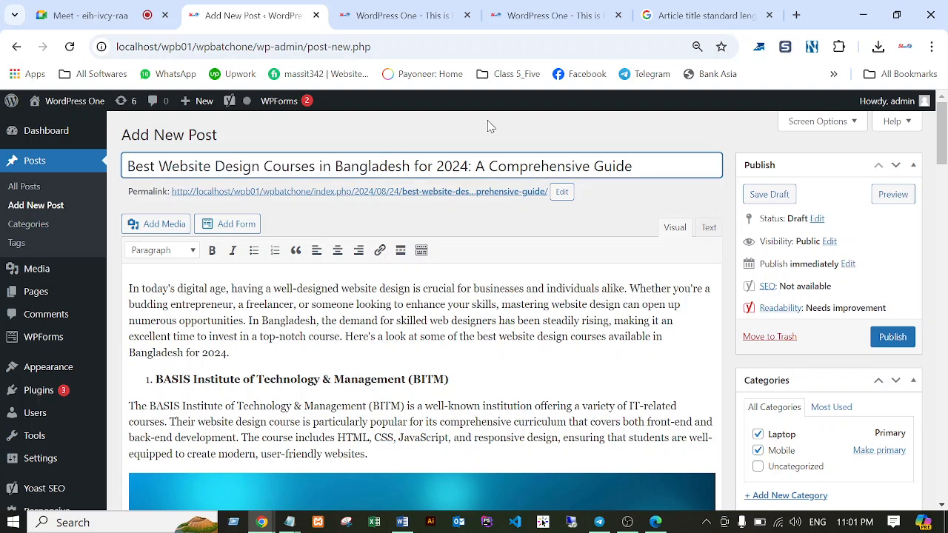
Step: Browse the posts on the site's homepage and open "SEO in 2024: What It Is and Why It Matters?" in a new tab
left_click(563, 9)
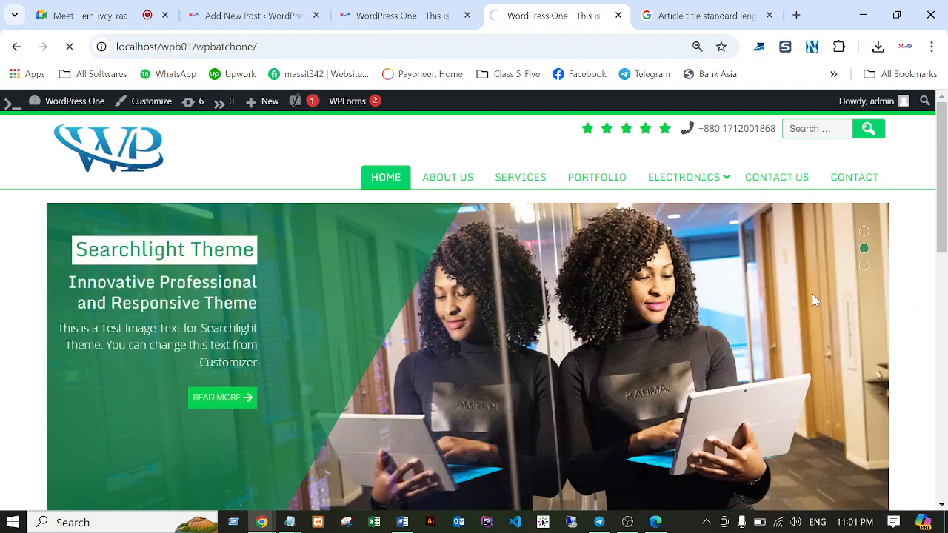
scroll(716, 288, "down", 15)
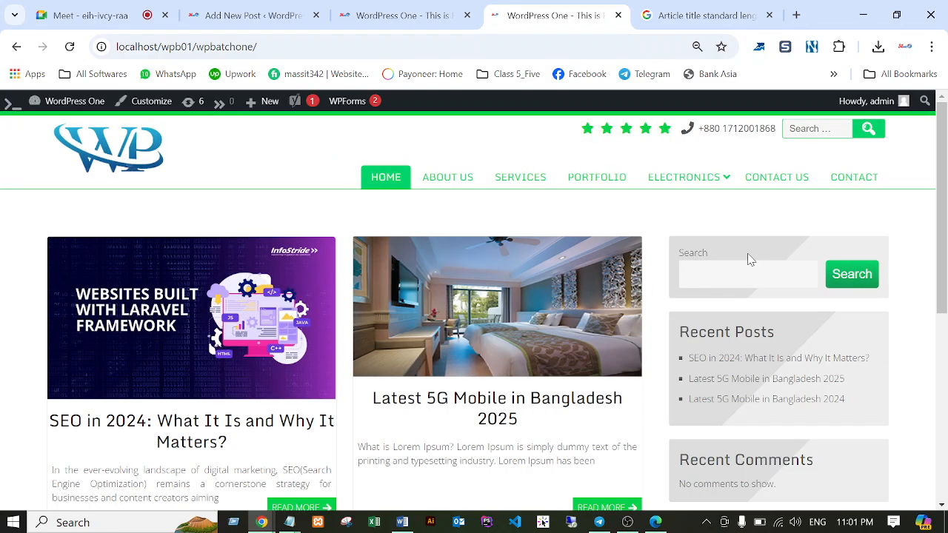
scroll(720, 276, "down", 5)
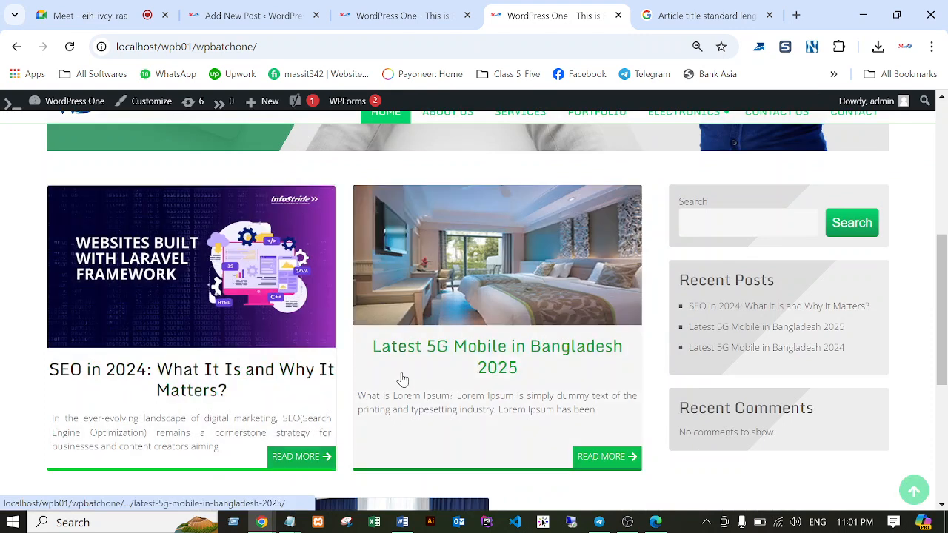
scroll(426, 365, "down", 1)
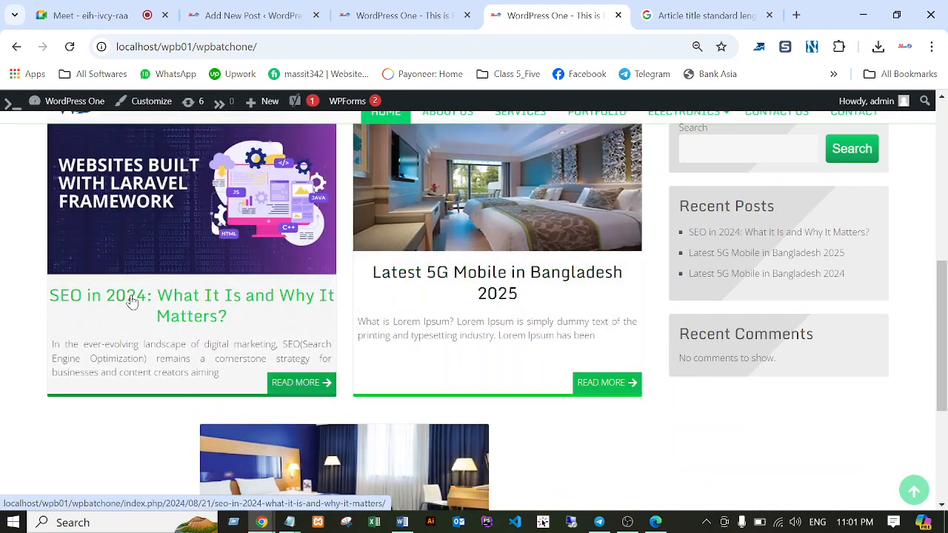
left_click(174, 301)
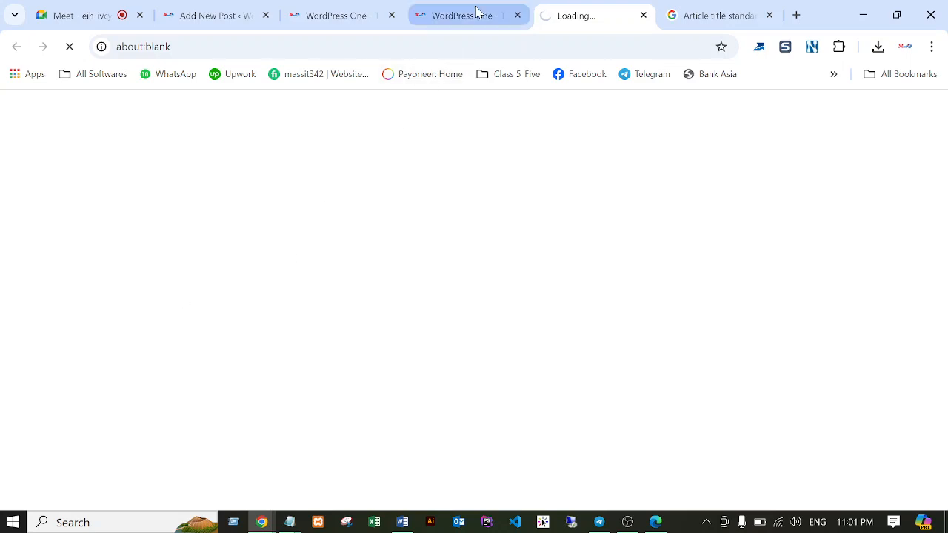
mouse_move(477, 12)
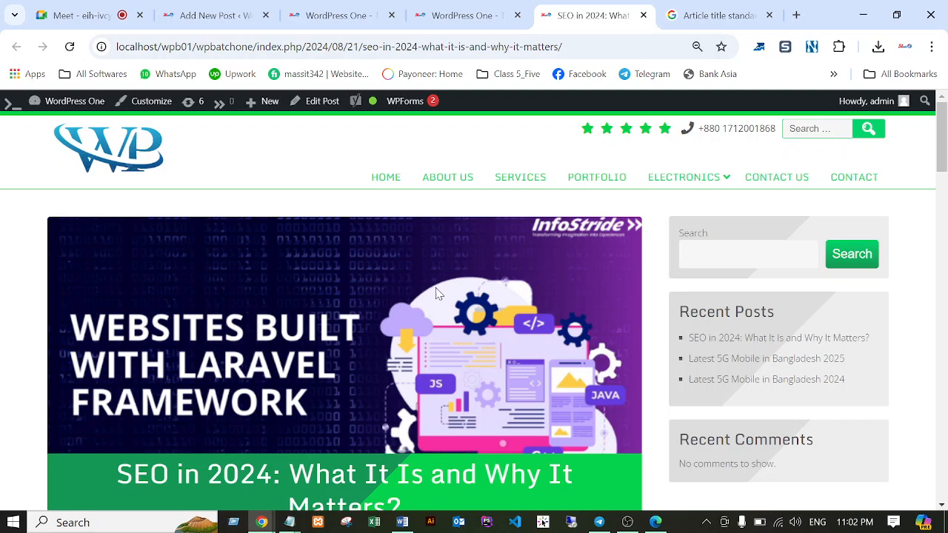
Step: Examine the SEO article's page address and its "What is SEO?" heading
scroll(437, 295, "down", 2)
scroll(427, 306, "down", 2)
scroll(427, 306, "up", 4)
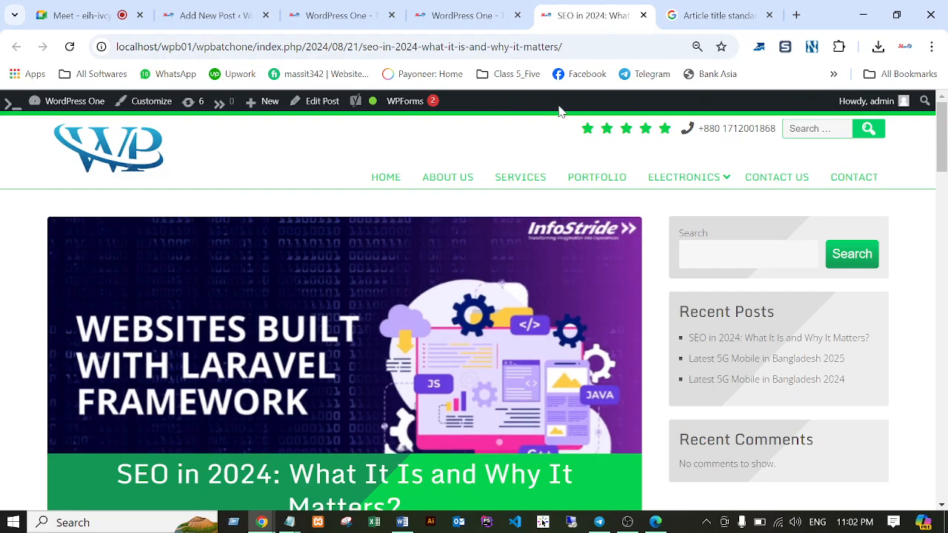
left_click(581, 47)
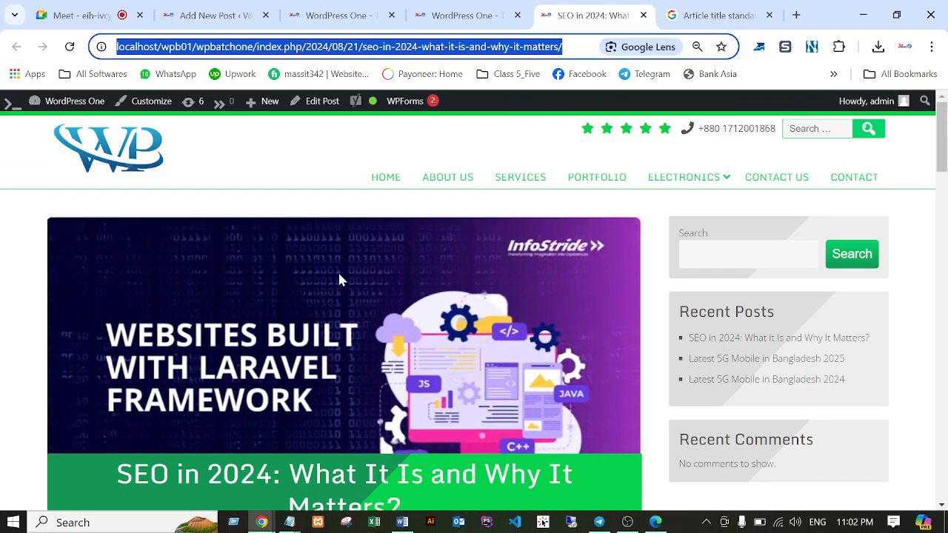
scroll(205, 393, "down", 2)
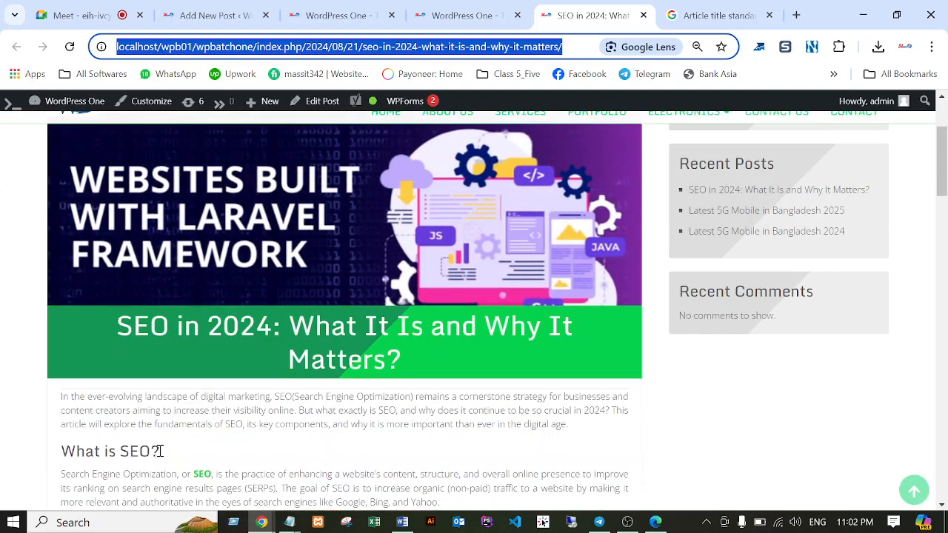
left_click_drag(159, 451, 57, 453)
left_click(101, 450)
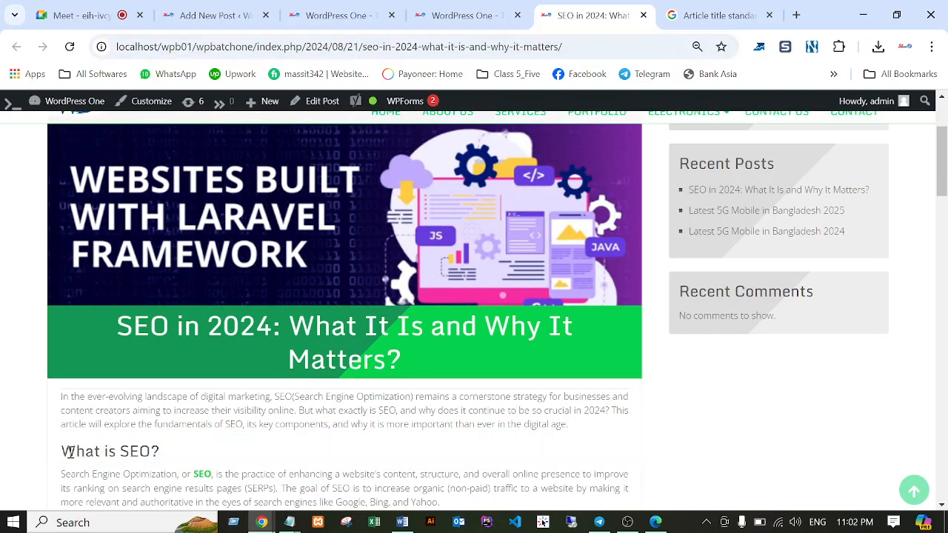
left_click_drag(65, 451, 157, 451)
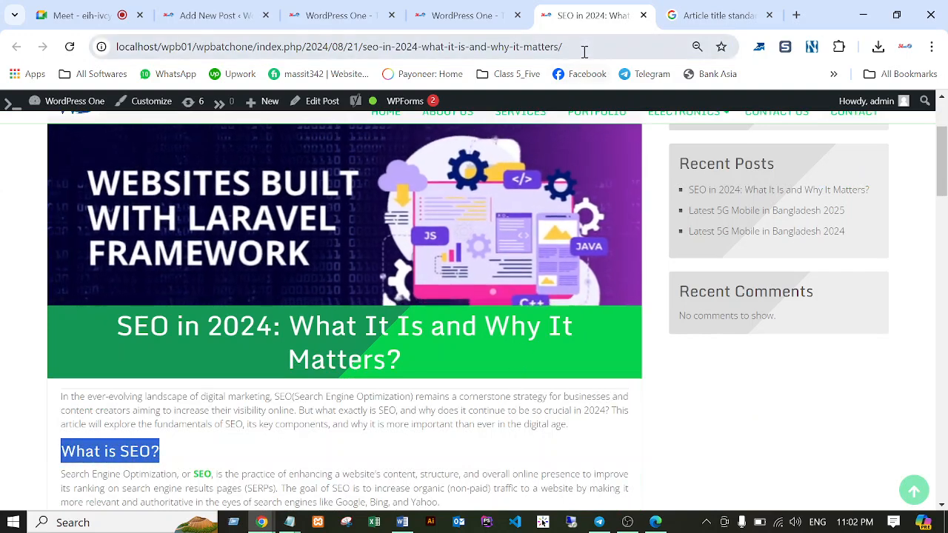
left_click(583, 47)
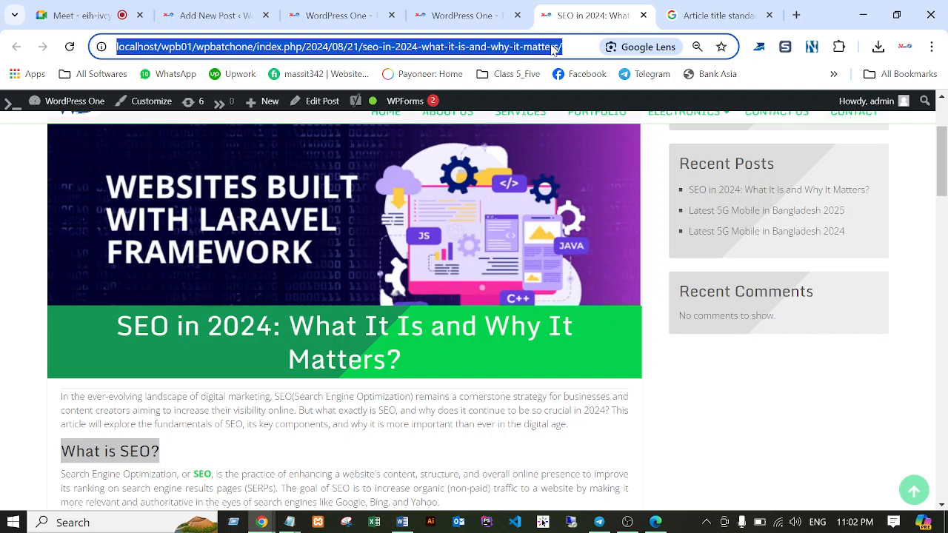
Step: Return to the new post and make "website design" bold in the Creative IT Institute paragraph
left_click(453, 16)
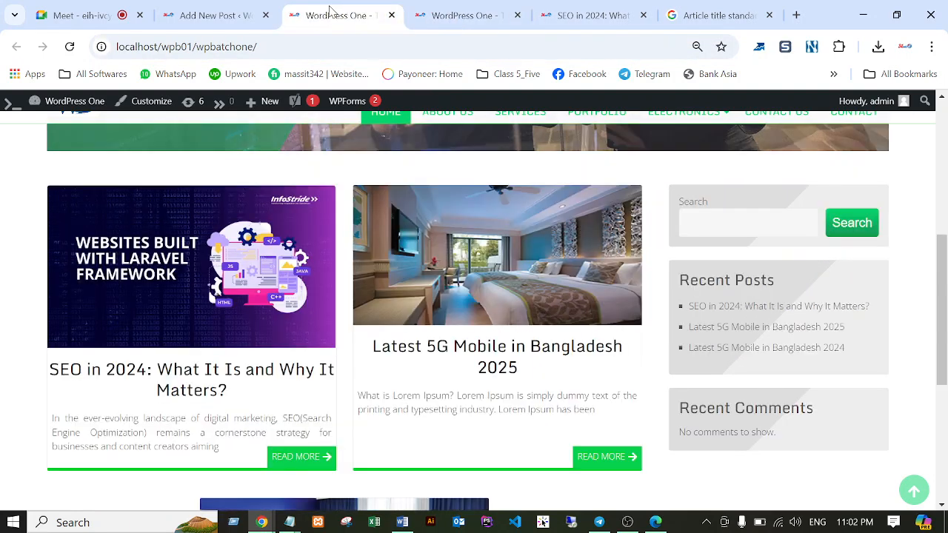
left_click(210, 14)
scroll(440, 290, "down", 2)
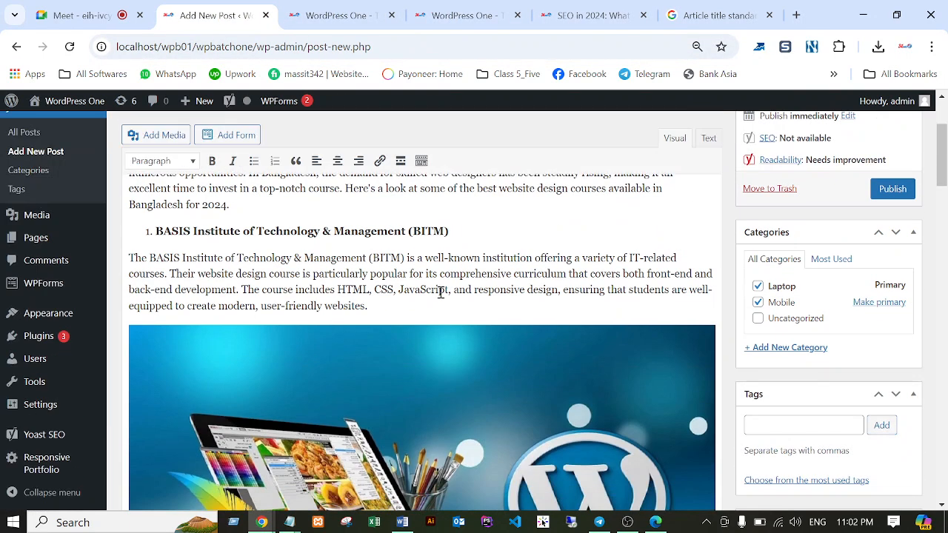
scroll(440, 285, "up", 2)
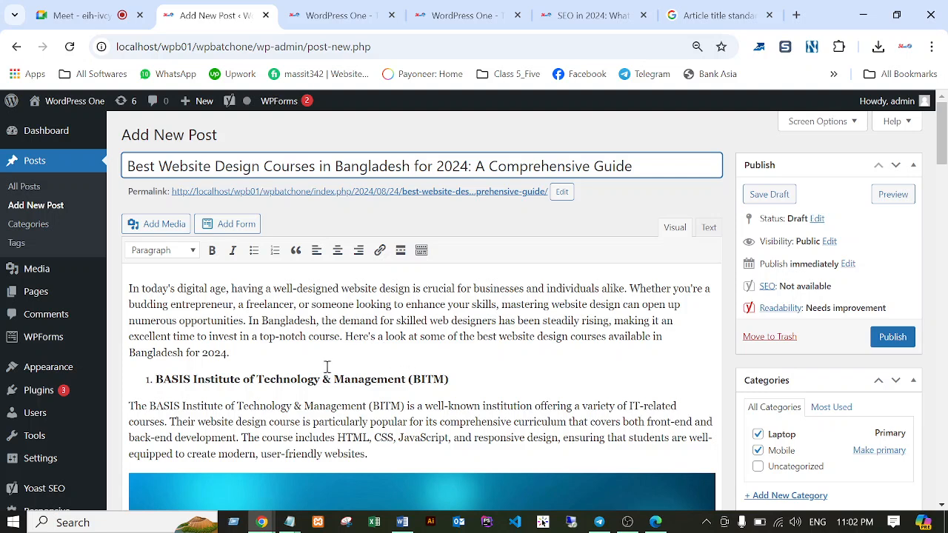
scroll(497, 385, "down", 1)
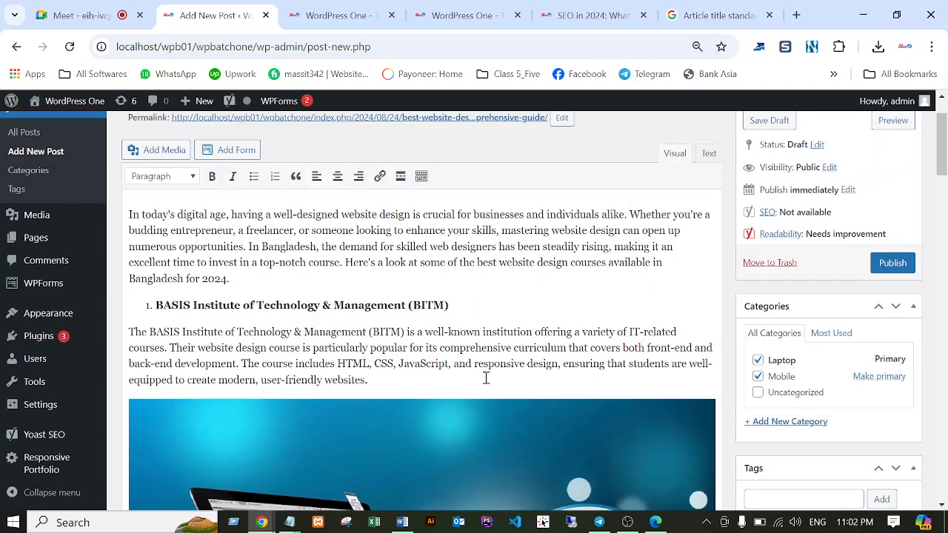
scroll(440, 363, "down", 4)
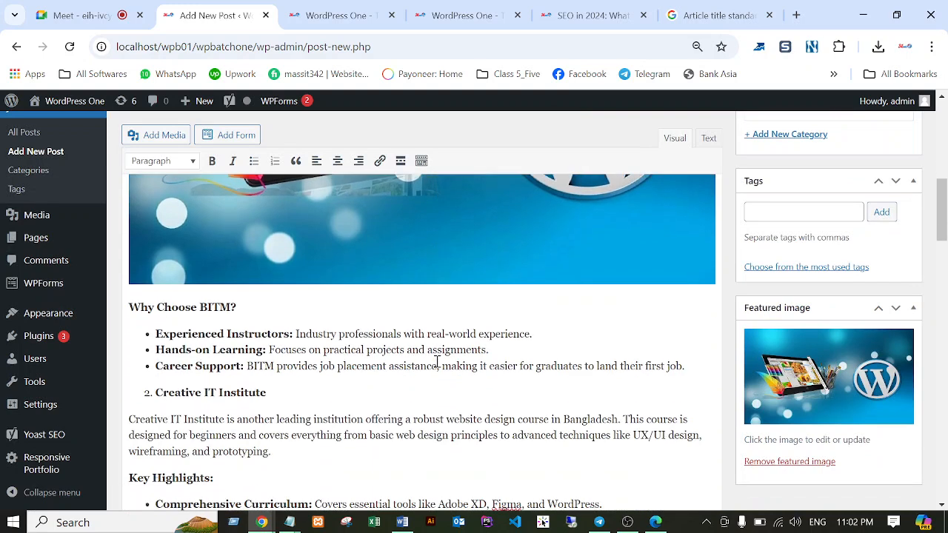
scroll(400, 378, "down", 1)
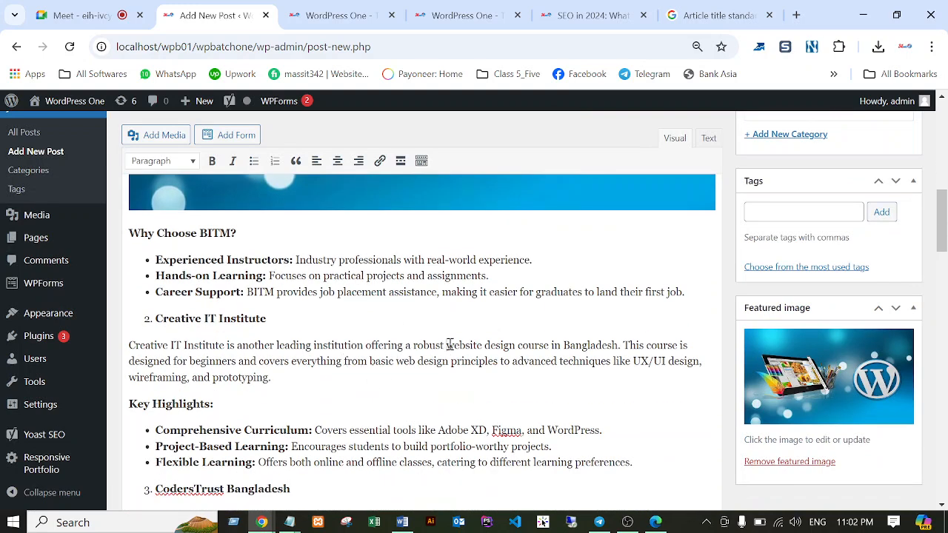
left_click_drag(447, 345, 516, 345)
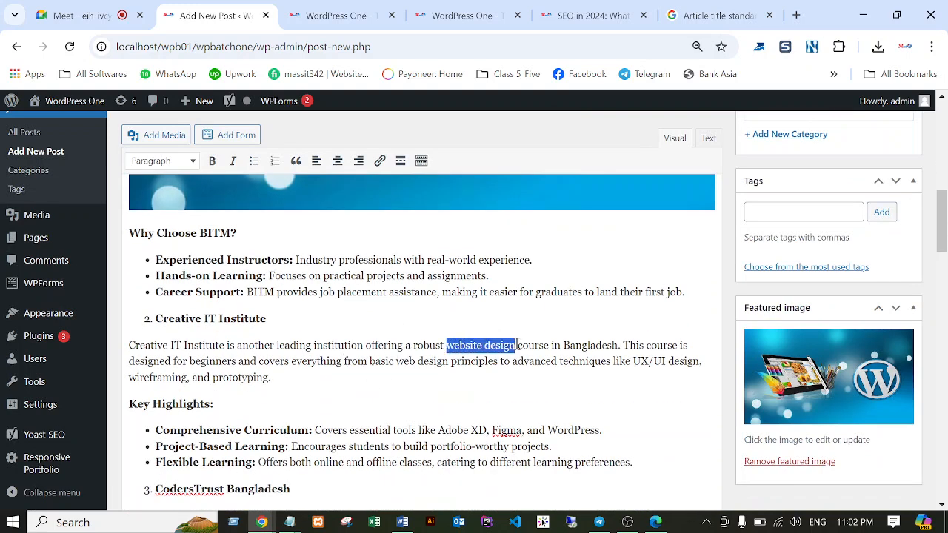
left_click(212, 161)
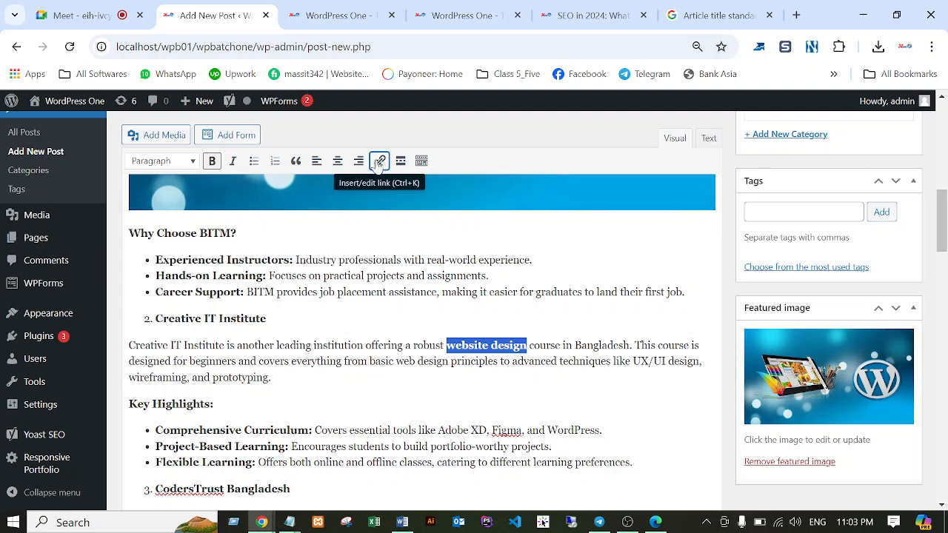
left_click(379, 162)
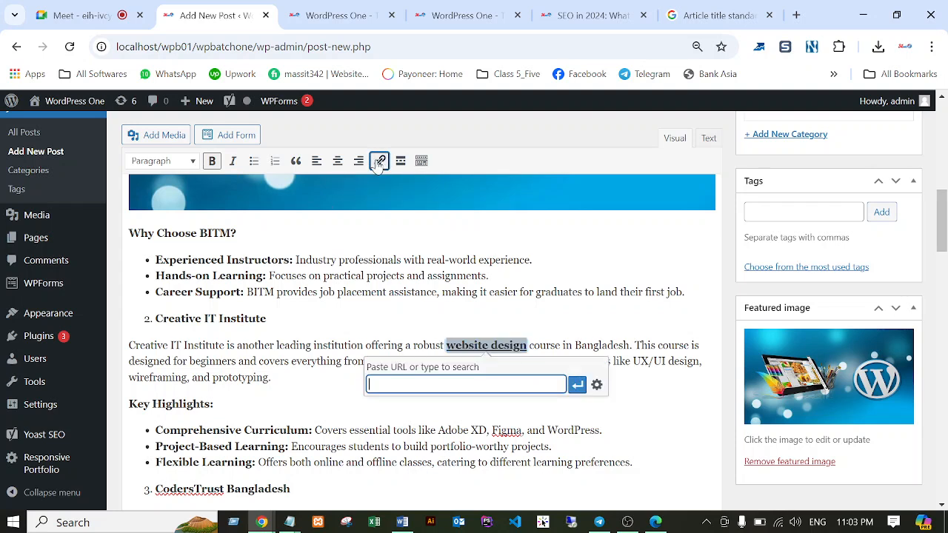
left_click(597, 385)
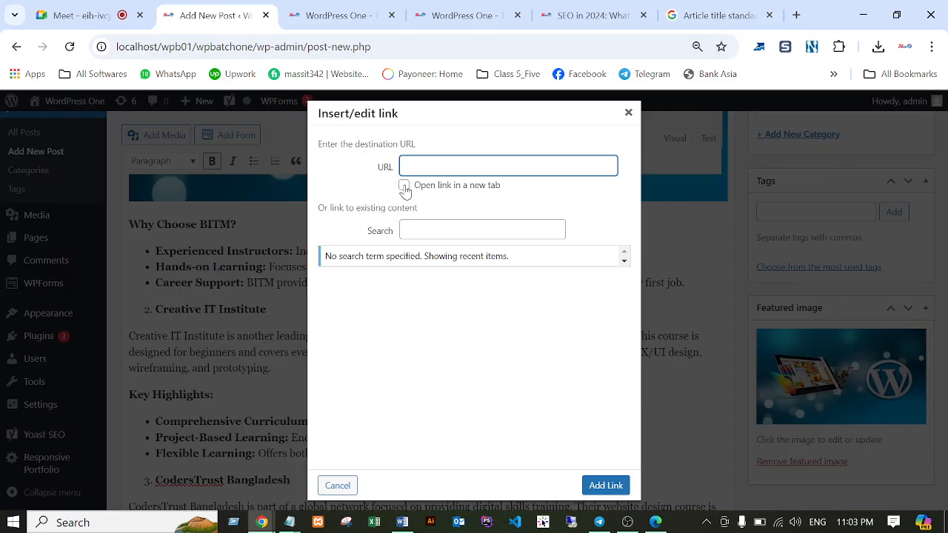
left_click(403, 187)
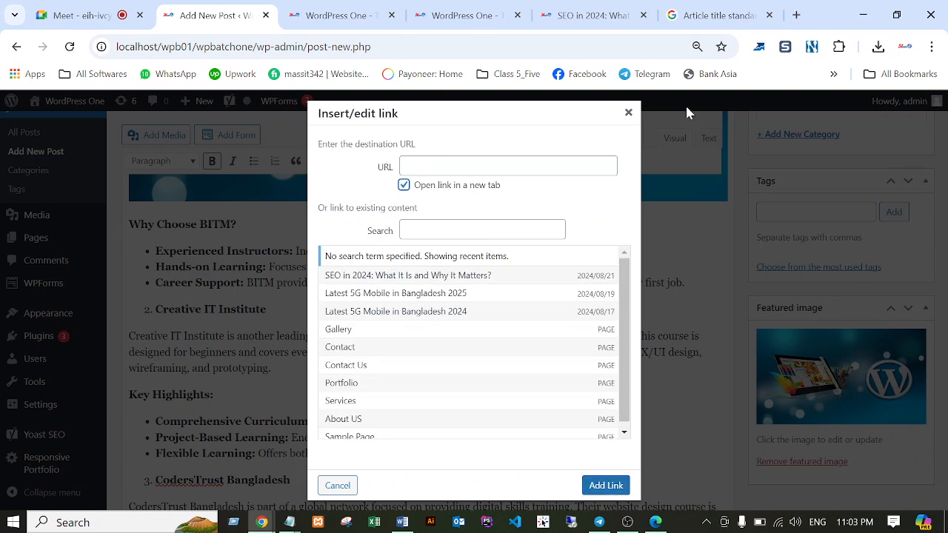
left_click(628, 112)
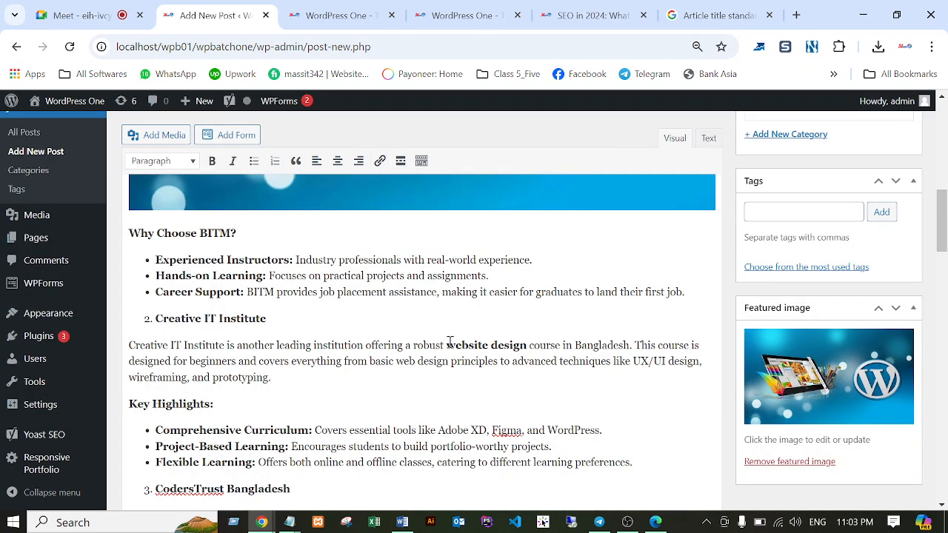
left_click_drag(447, 345, 528, 343)
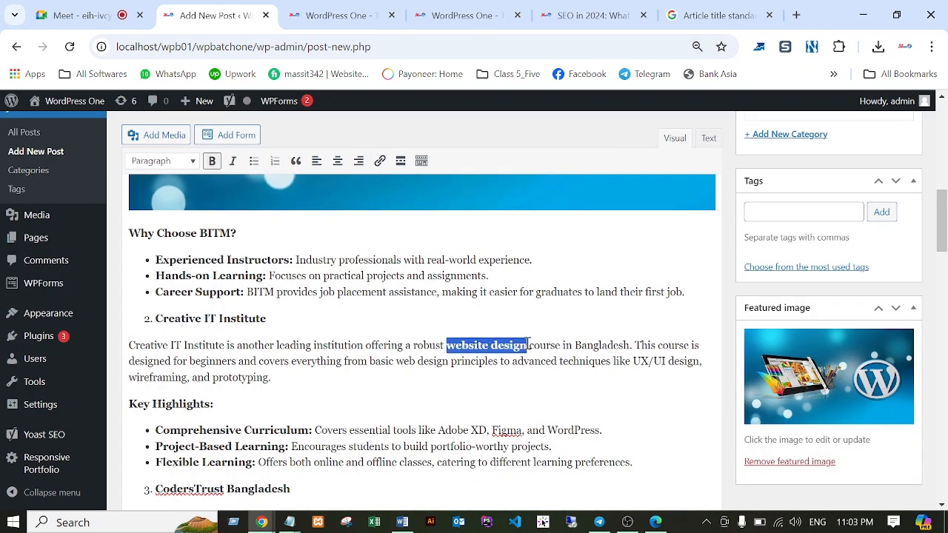
left_click(379, 161)
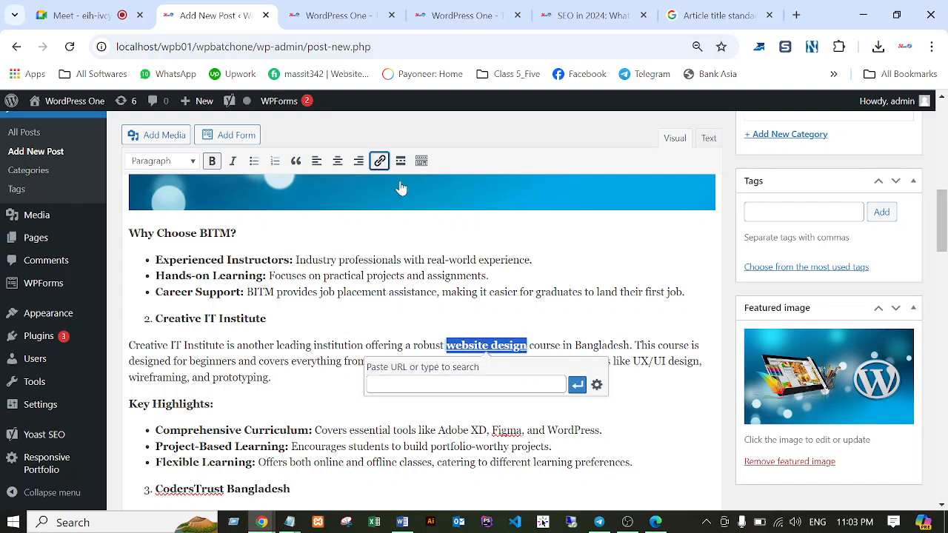
left_click(597, 385)
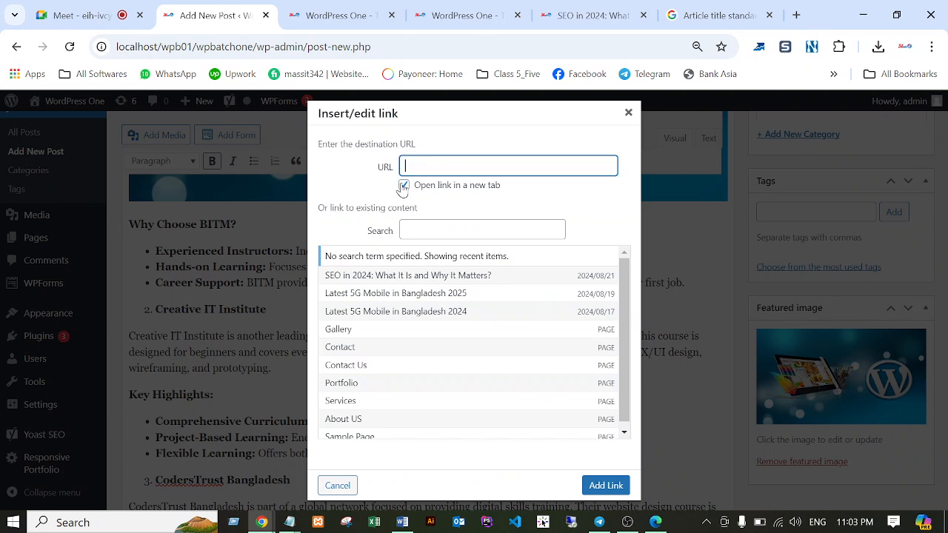
left_click(627, 114)
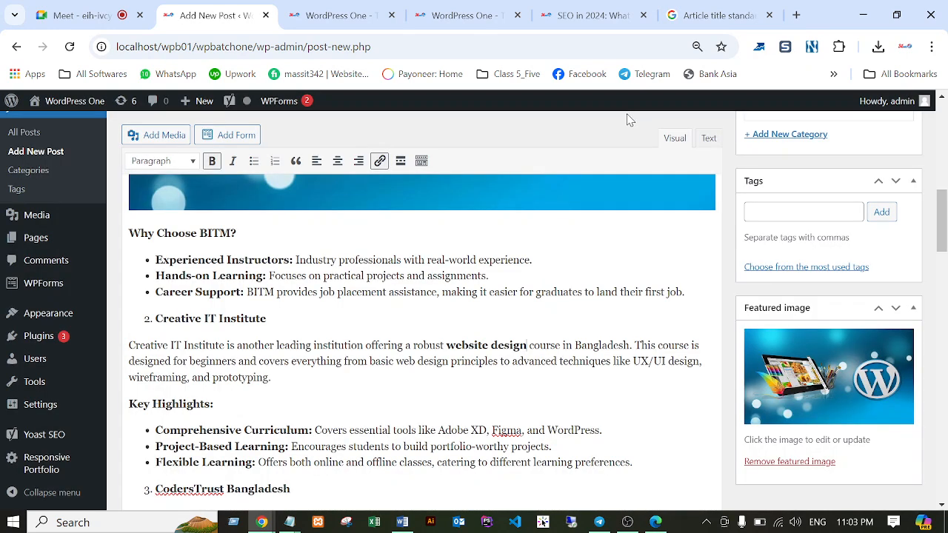
Step: Link the bold "website design" in the Creative IT Institute paragraph to the copied address of the SEO in 2024 article
left_click_drag(447, 346, 528, 342)
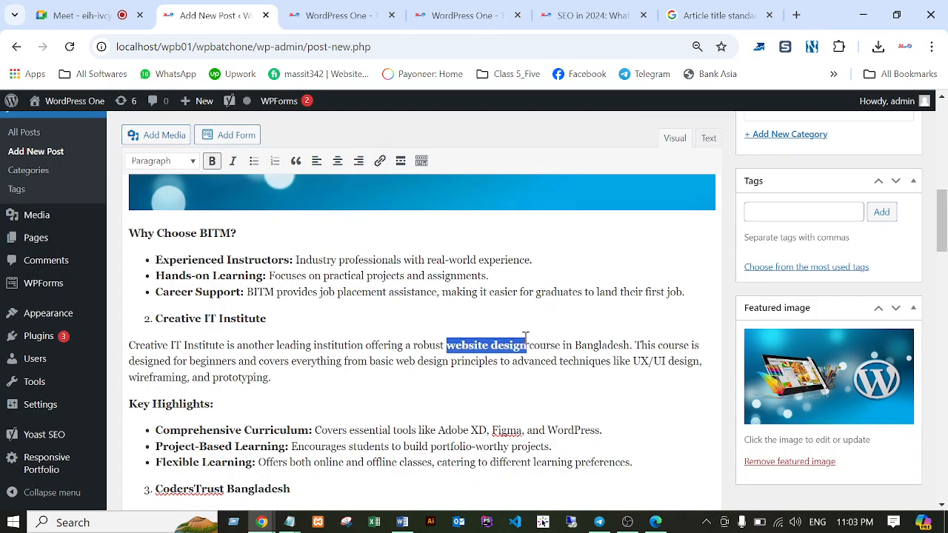
left_click(380, 160)
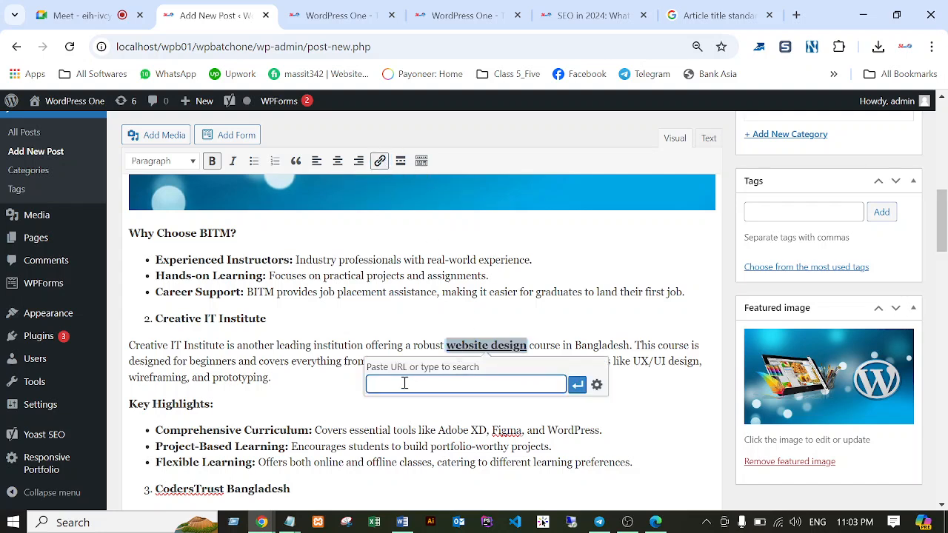
key("ctrl+v")
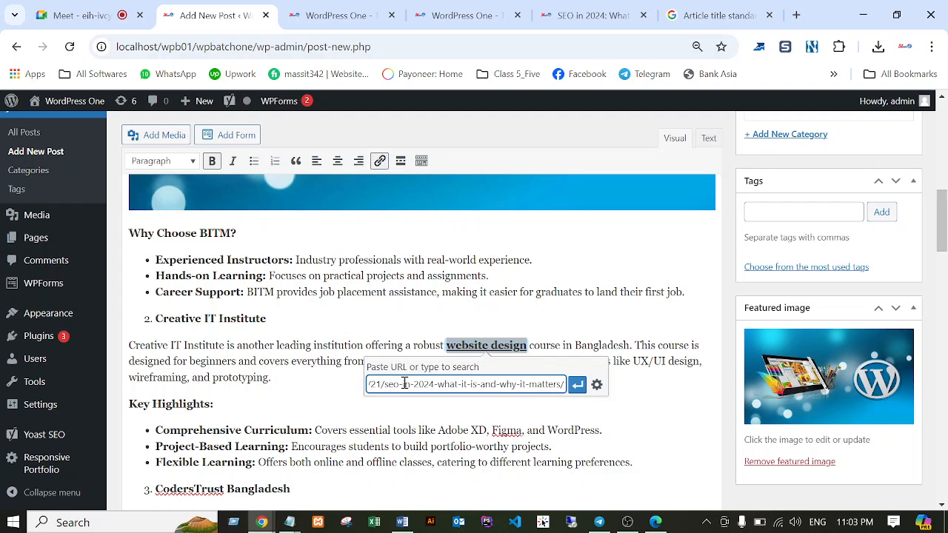
left_click(578, 386)
left_click(618, 391)
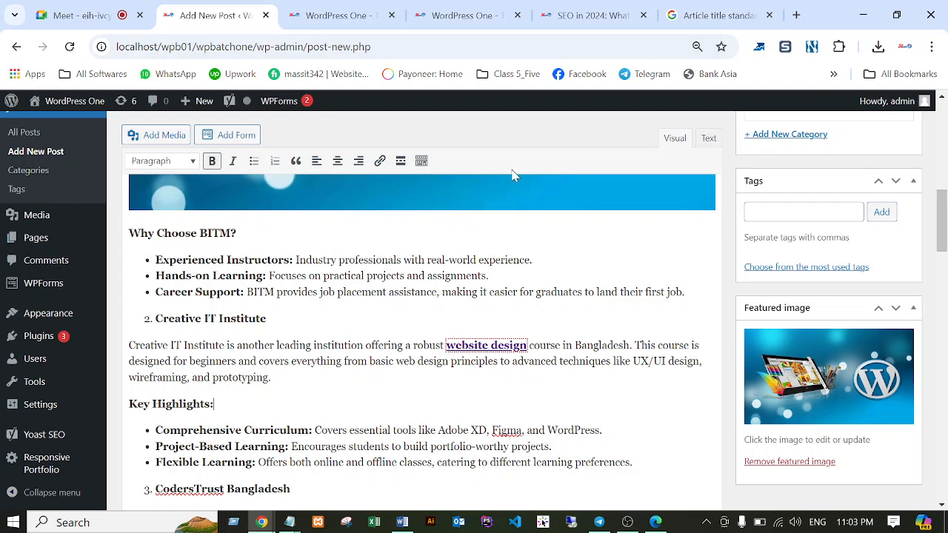
Step: Copy "Best Website Design Courses in Bangladesh for 2024" from the post title and search Google for it in the existing search tab
scroll(485, 270, "up", 10)
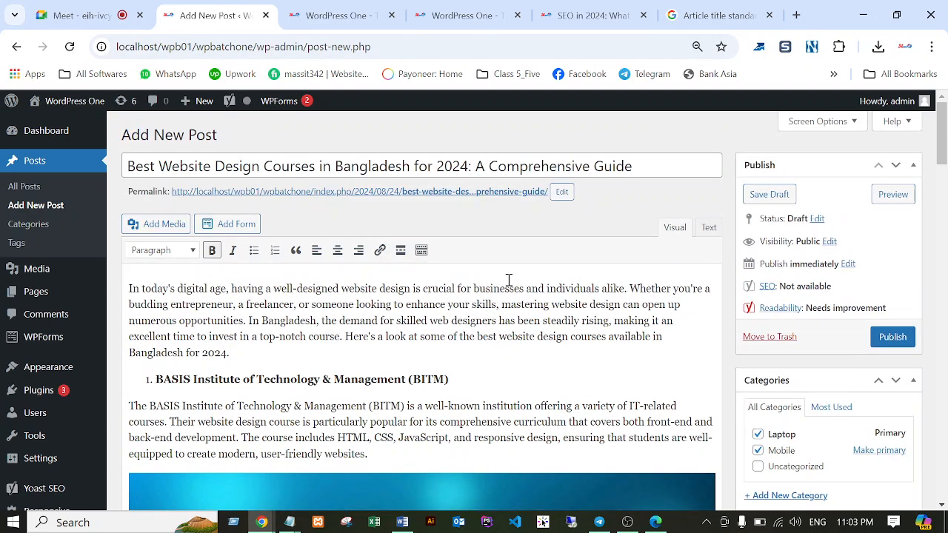
left_click(129, 165)
left_click_drag(129, 164, 468, 166)
key("ctrl+c")
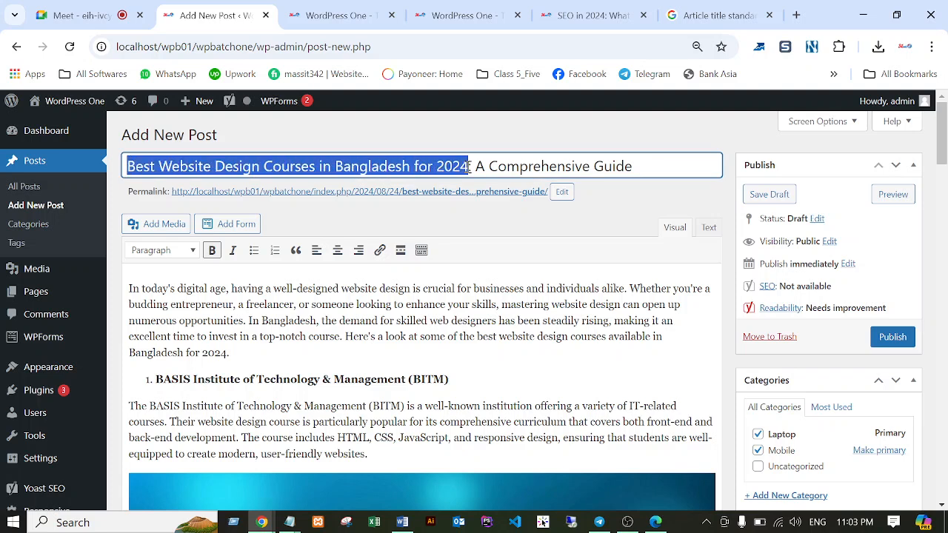
left_click(724, 14)
left_click_drag(317, 119, 111, 118)
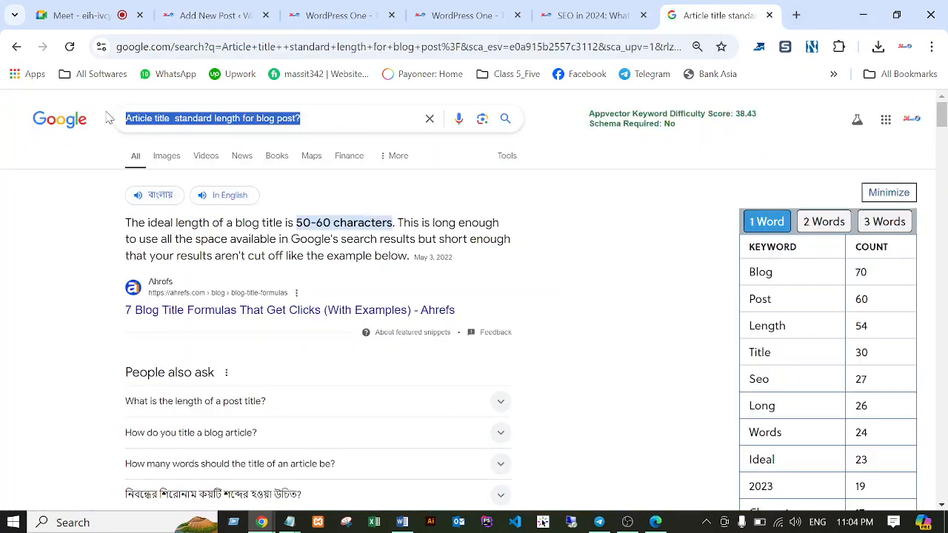
key("BackSpace")
key("ctrl+v")
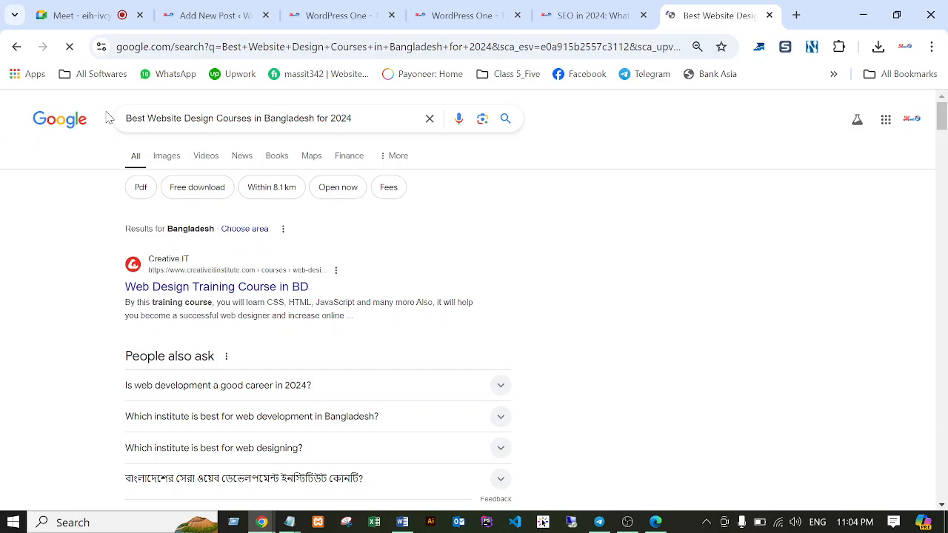
Step: Open the Creative IT search result "Web Design Training Course in BD" and copy its page address
scroll(322, 305, "down", 2)
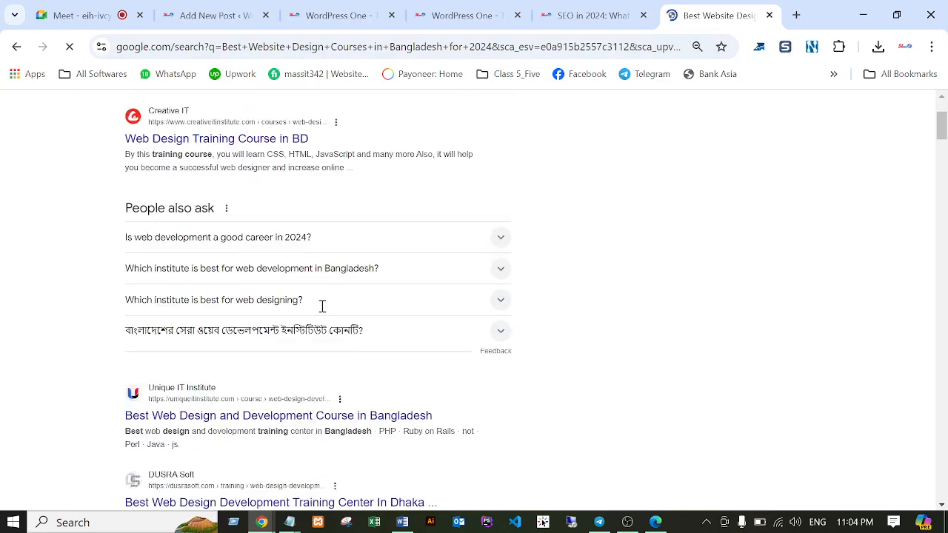
scroll(319, 305, "up", 2)
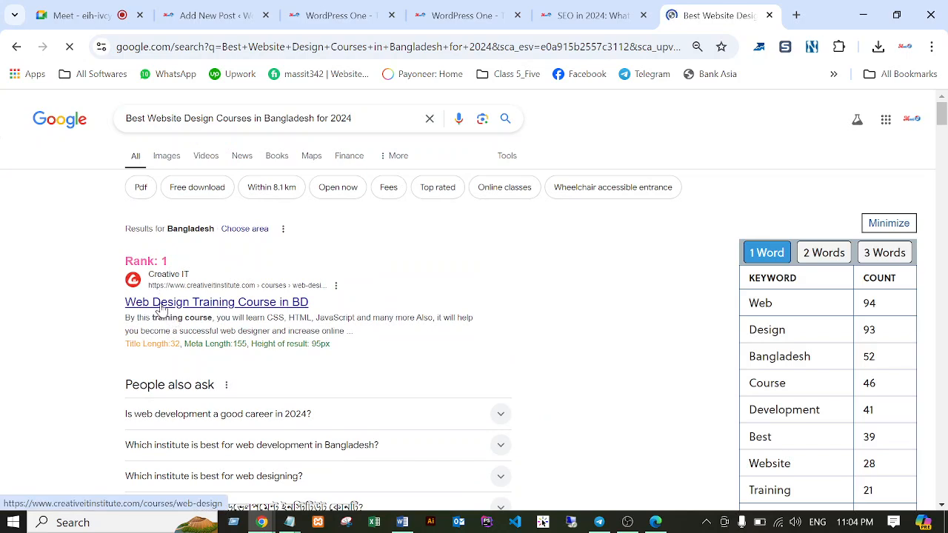
left_click(161, 308)
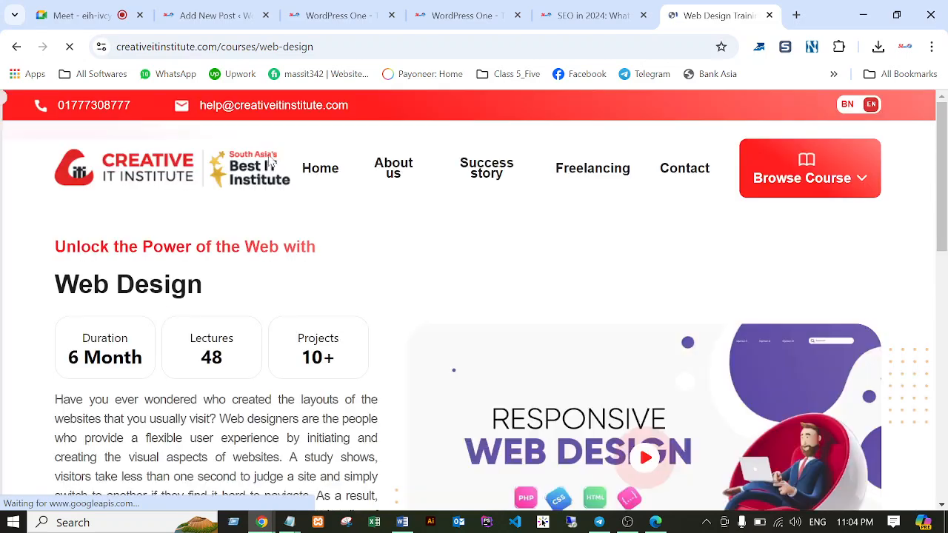
left_click(348, 48)
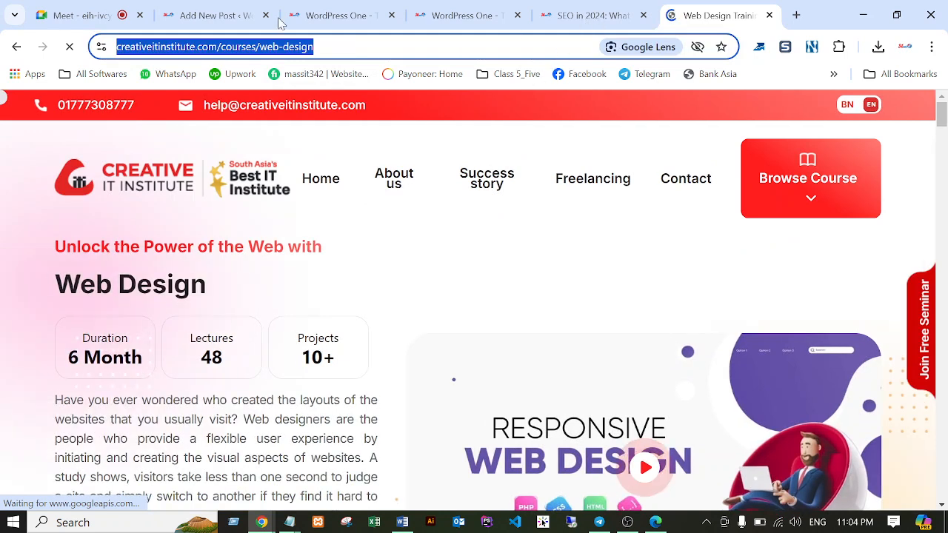
Step: Return to the new post and make "web design" bold in the Conclusion paragraph
left_click(237, 16)
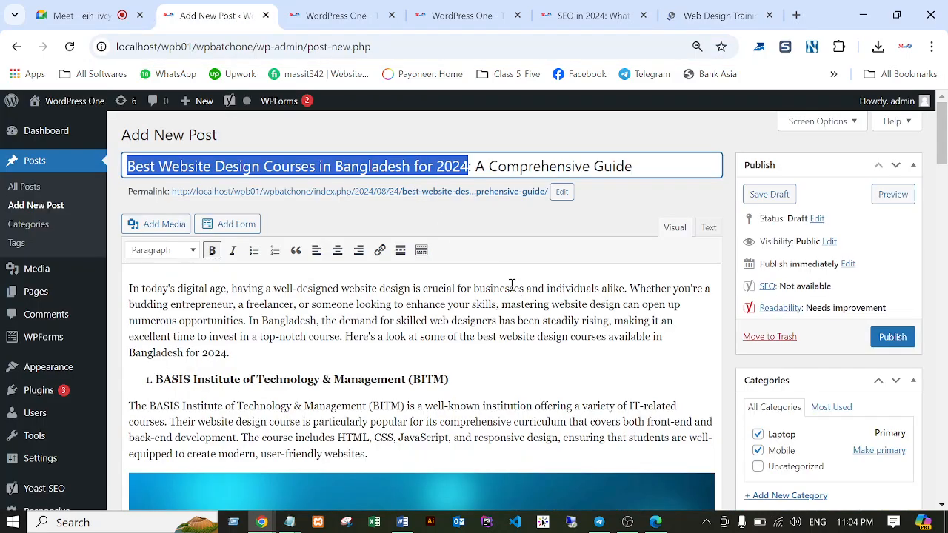
scroll(510, 284, "down", 2)
scroll(518, 274, "up", 2)
scroll(526, 266, "down", 15)
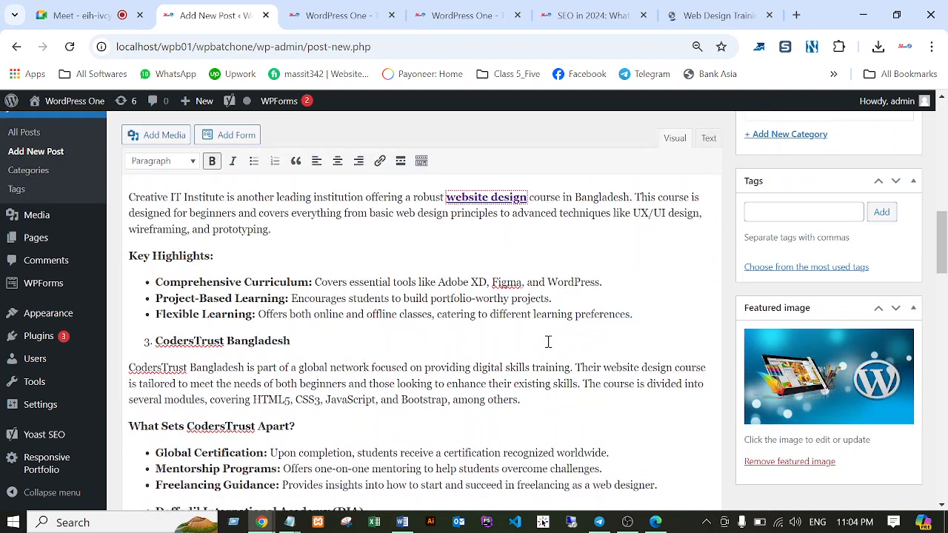
scroll(548, 342, "down", 6)
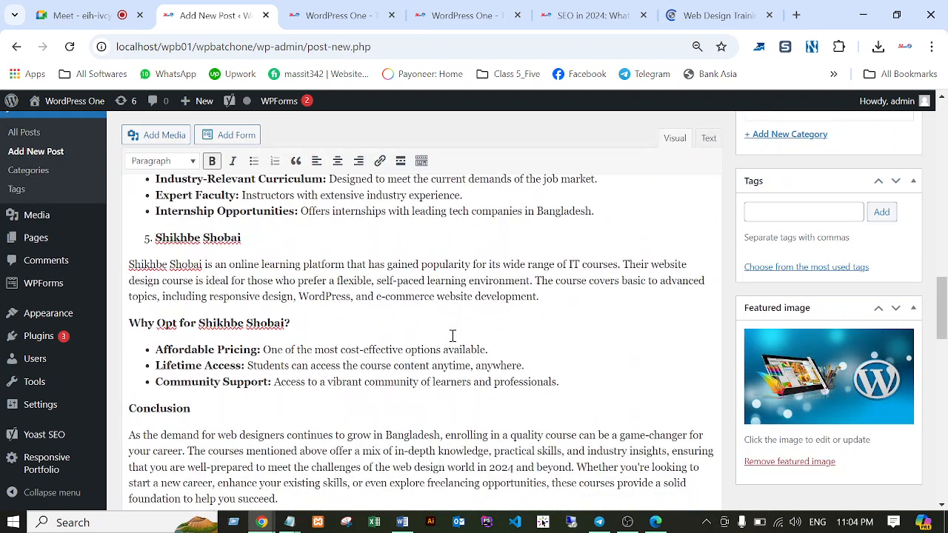
scroll(400, 318, "down", 2)
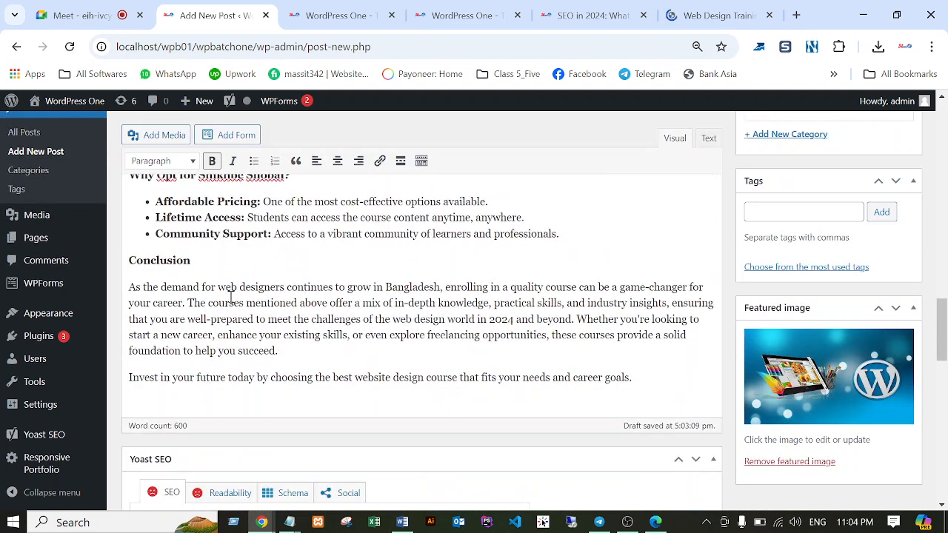
left_click(393, 317)
left_click_drag(393, 319, 447, 319)
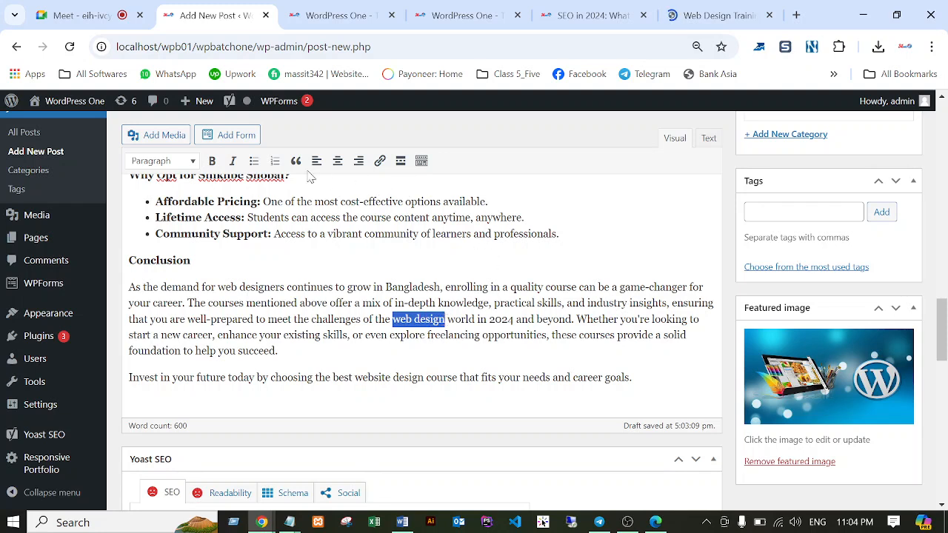
left_click(212, 161)
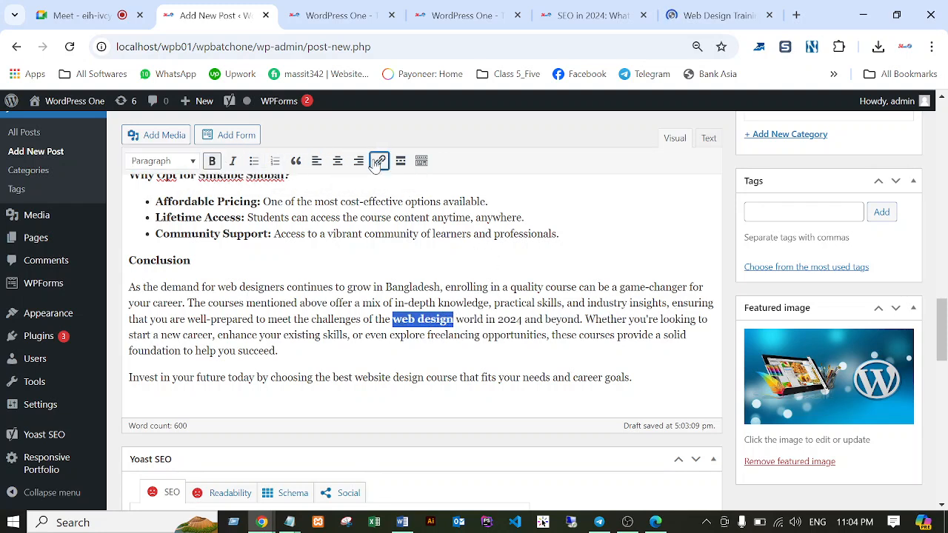
Step: Link the bold "web design" to the copied creativeitinstitute.com/courses/web-design address and set the link to open in a new tab
left_click(379, 161)
key("ctrl+v")
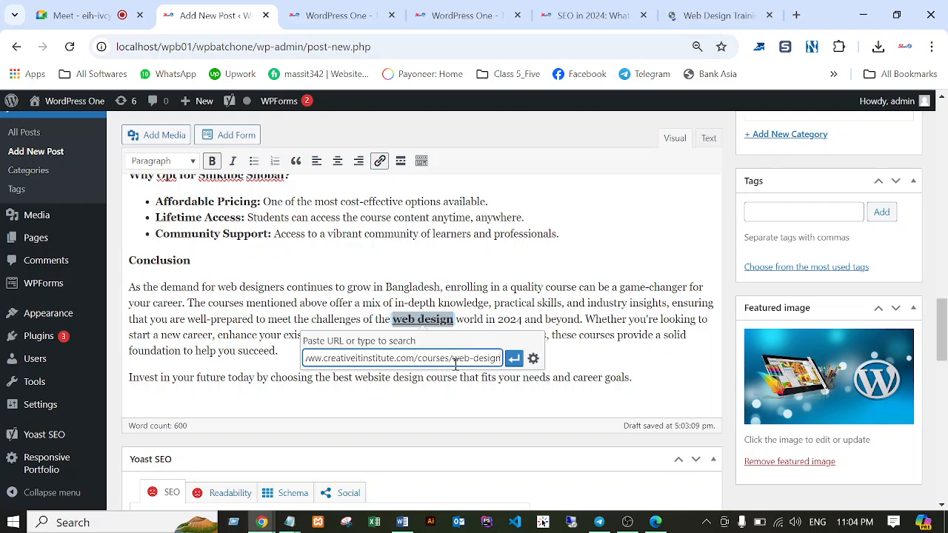
left_click(533, 359)
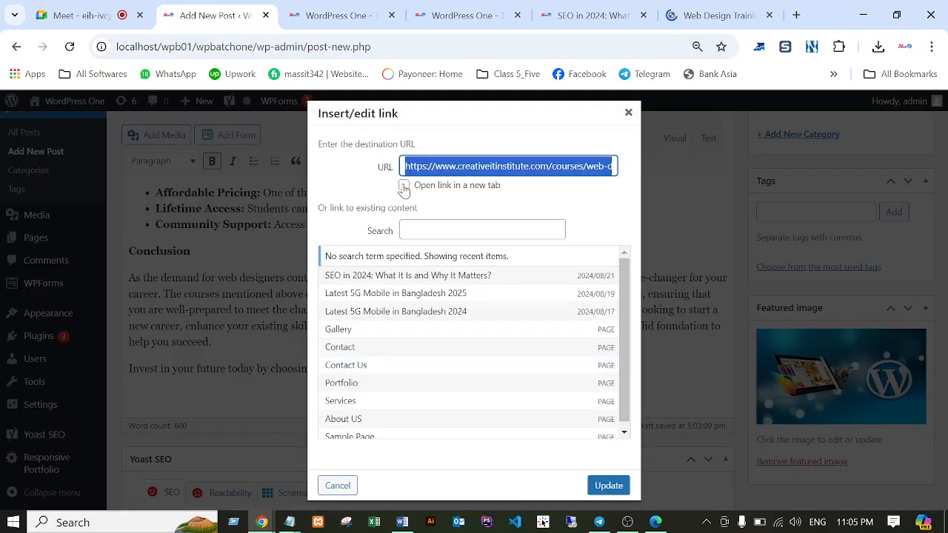
left_click(403, 185)
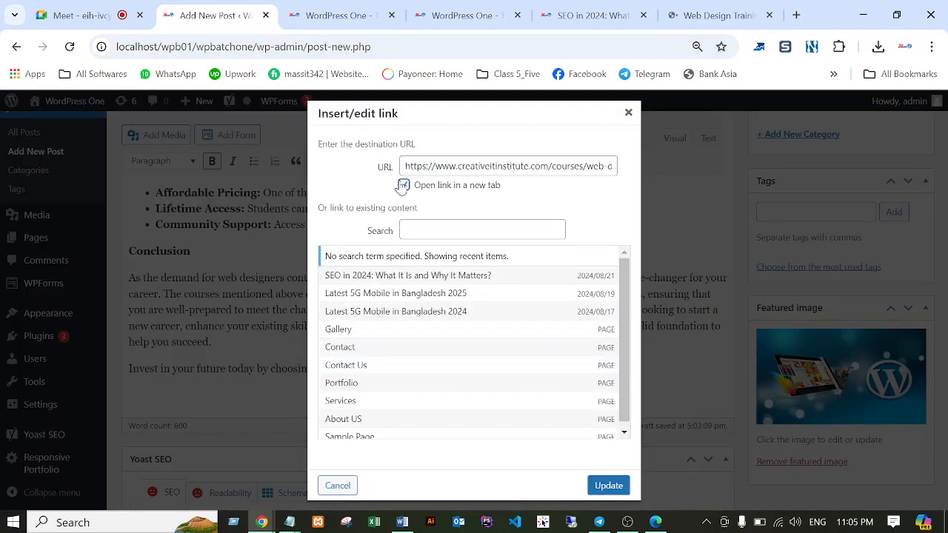
left_click(608, 484)
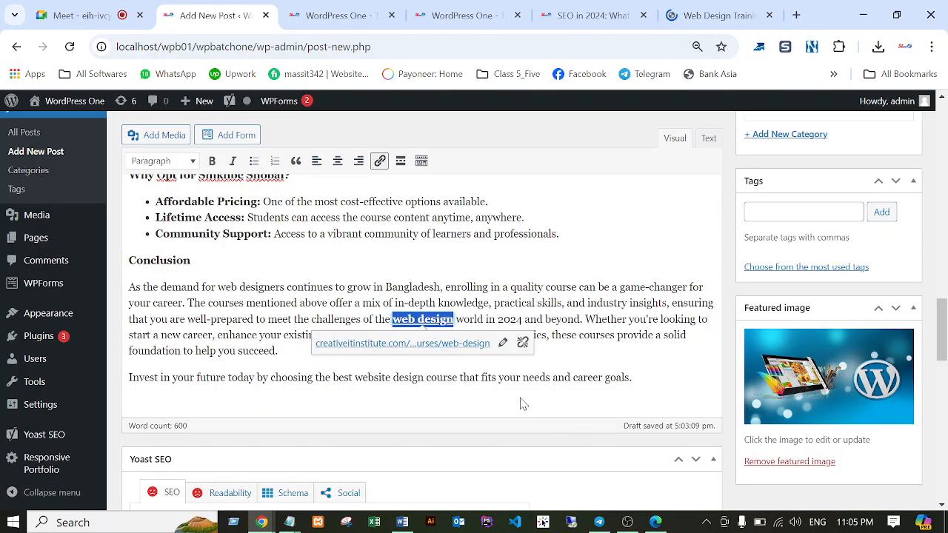
left_click(509, 312)
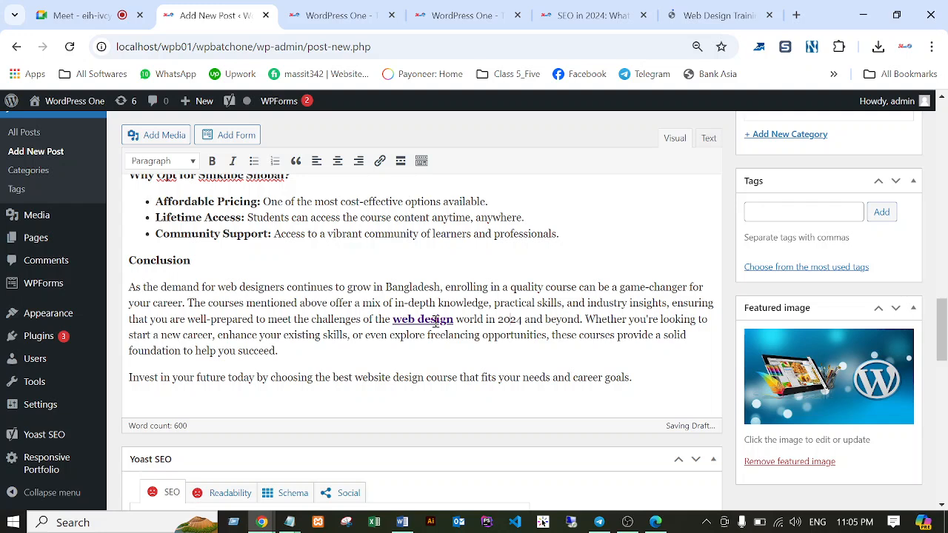
Step: Switch to the Google Meet call, dismiss its time-limit notice and return to the new post
left_click(74, 9)
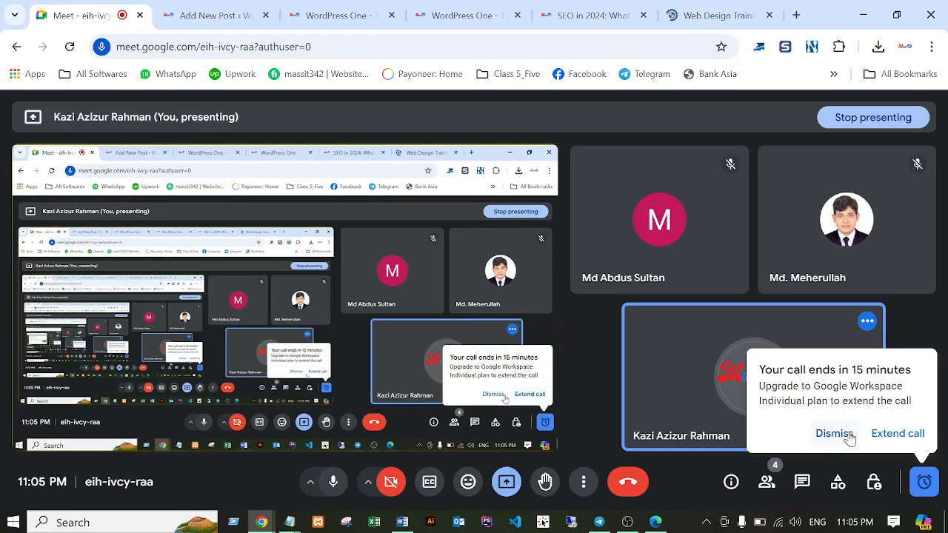
left_click(784, 434)
left_click(211, 15)
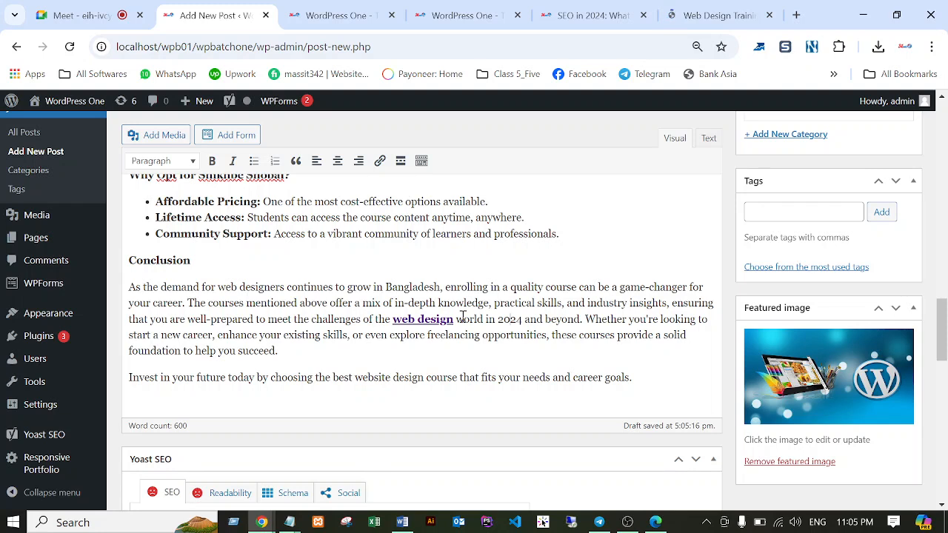
Step: Examine the Yoast SEO section below the post, including its focus keyphrase field, and the post's closing text
scroll(474, 317, "down", 1)
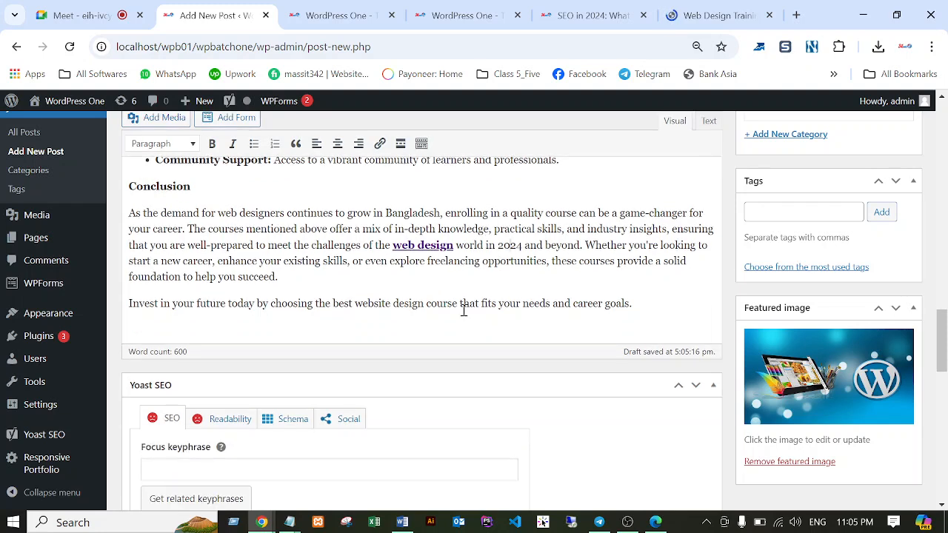
scroll(461, 314, "down", 2)
scroll(485, 306, "up", 3)
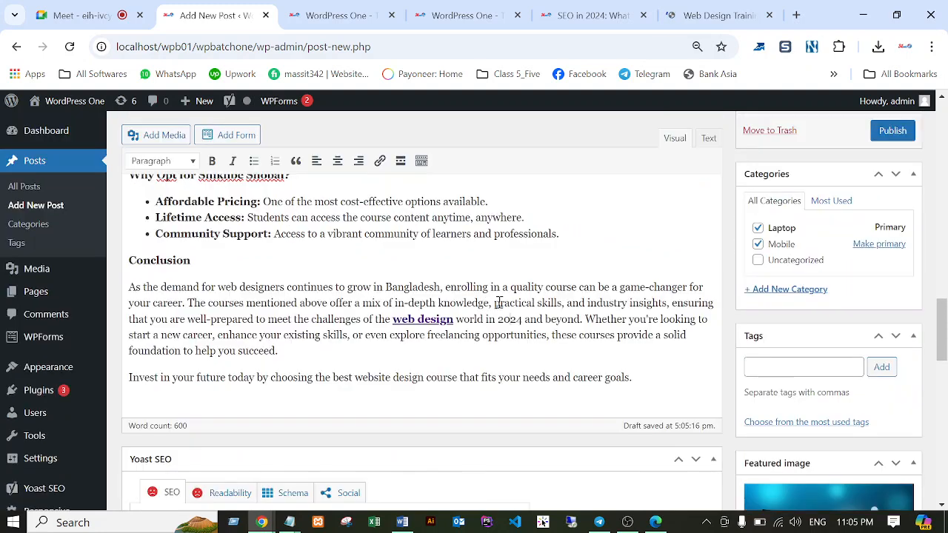
scroll(472, 329, "down", 2)
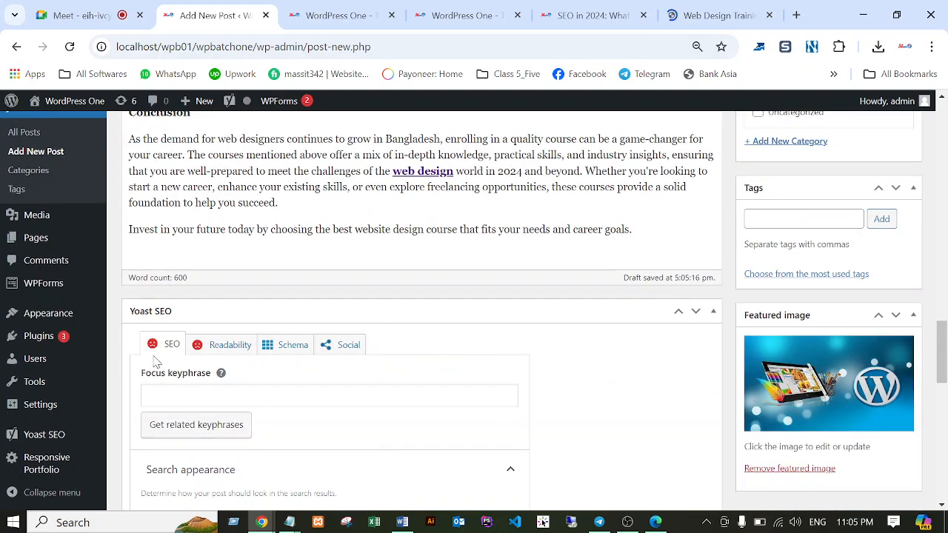
left_click(152, 393)
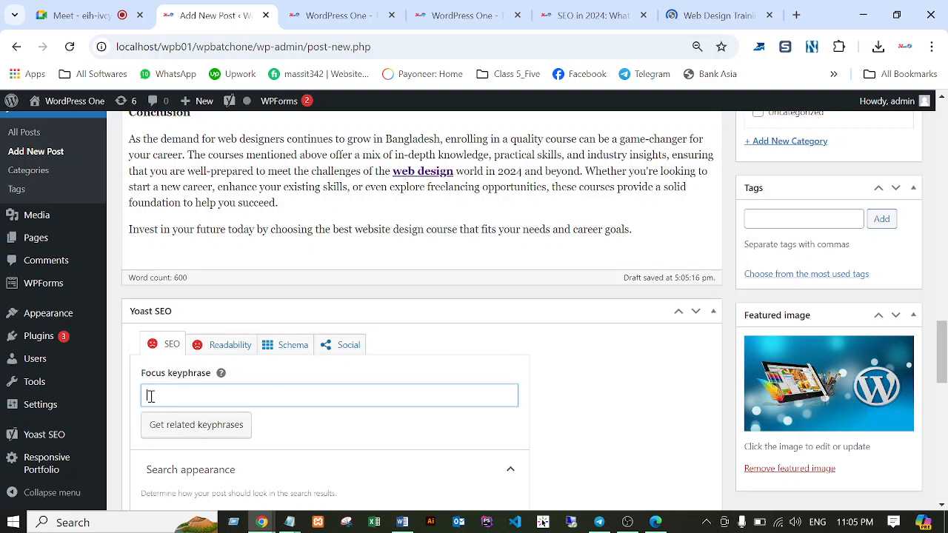
scroll(385, 306, "up", 5)
scroll(378, 313, "down", 2)
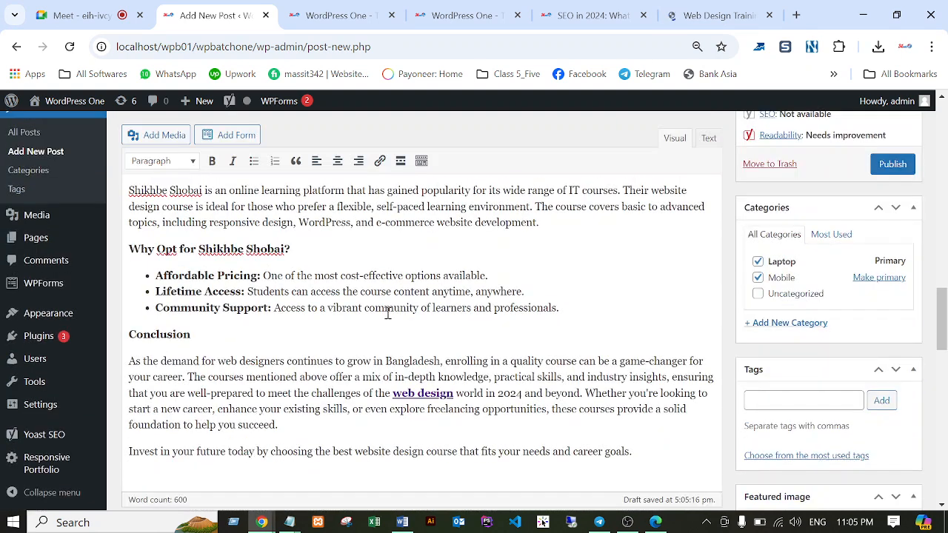
Step: Copy the full post title and replace the variables in the Yoast SEO title with it
scroll(387, 313, "up", 15)
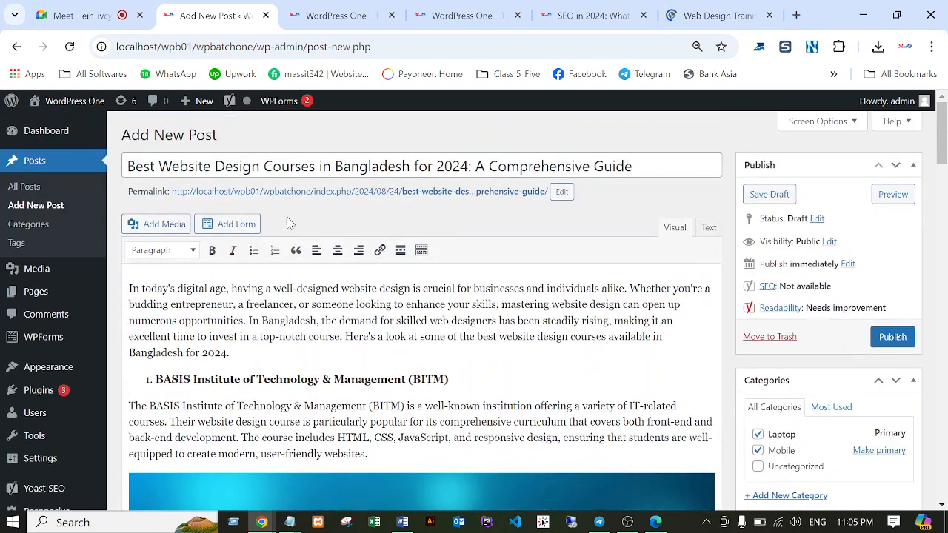
left_click_drag(128, 164, 642, 167)
key("ctrl+c")
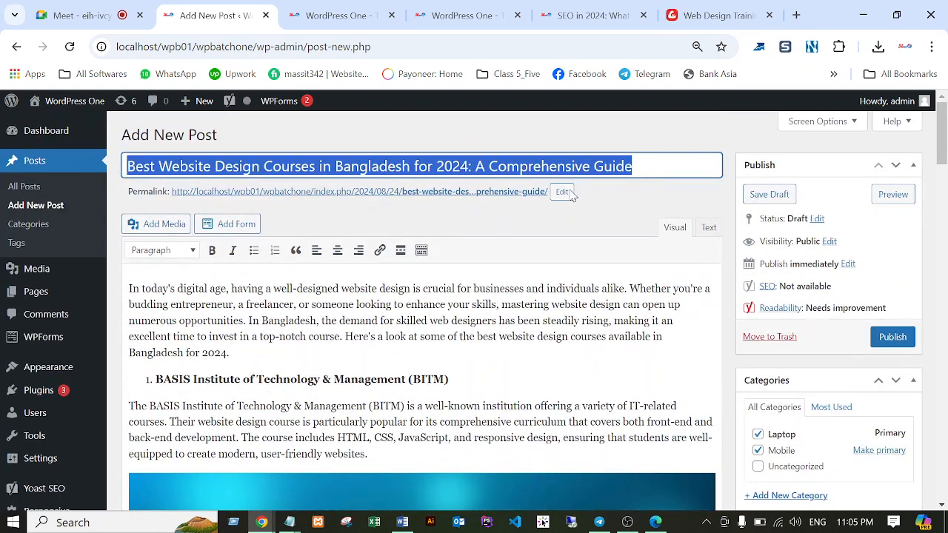
scroll(323, 347, "down", 12)
scroll(323, 347, "down", 8)
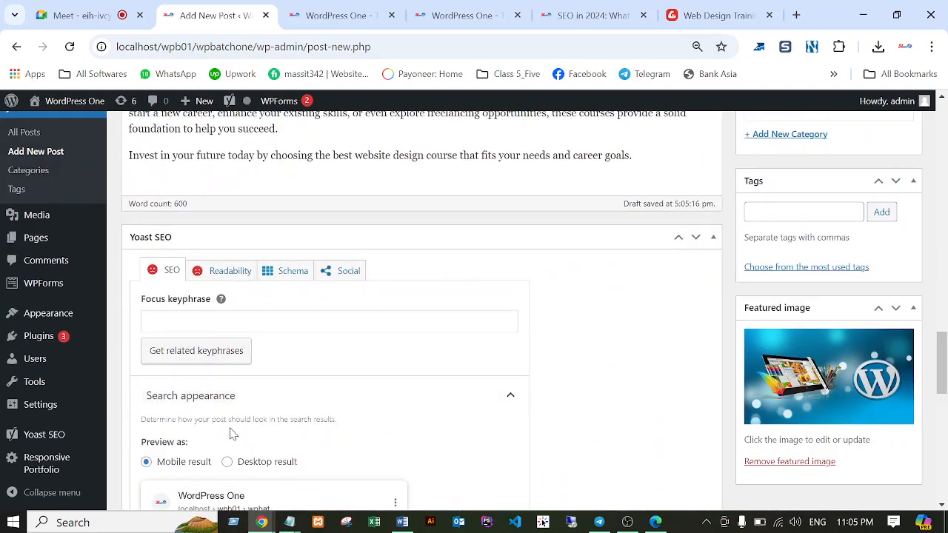
scroll(237, 440, "down", 4)
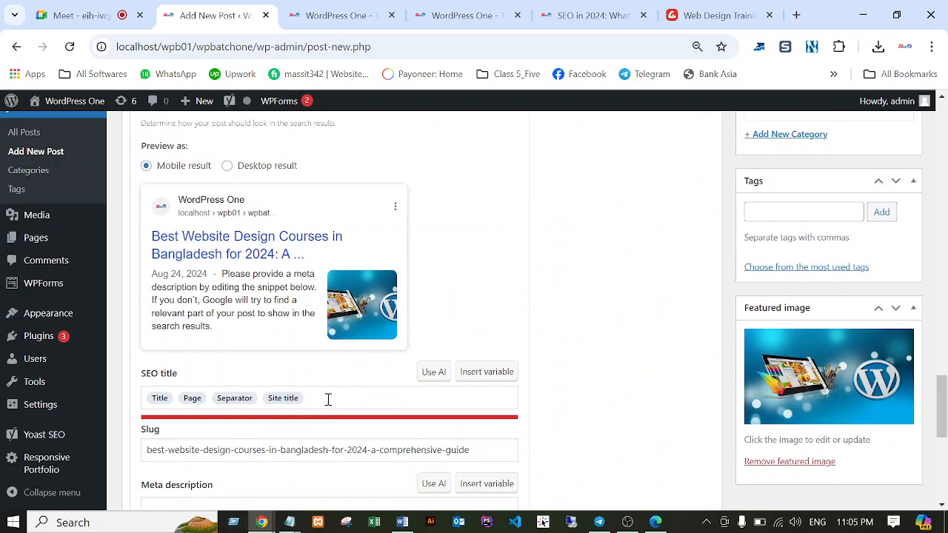
left_click_drag(328, 398, 146, 394)
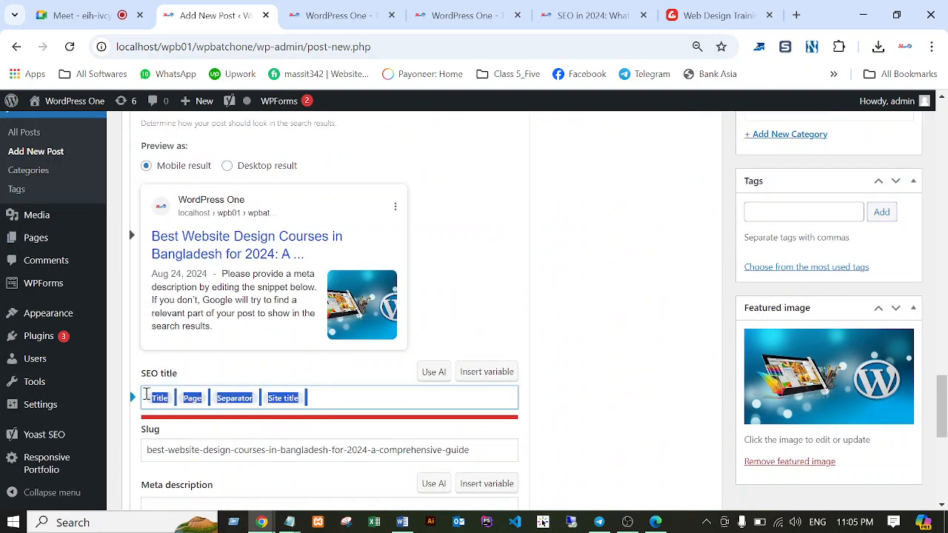
key("BackSpace")
key("ctrl+v")
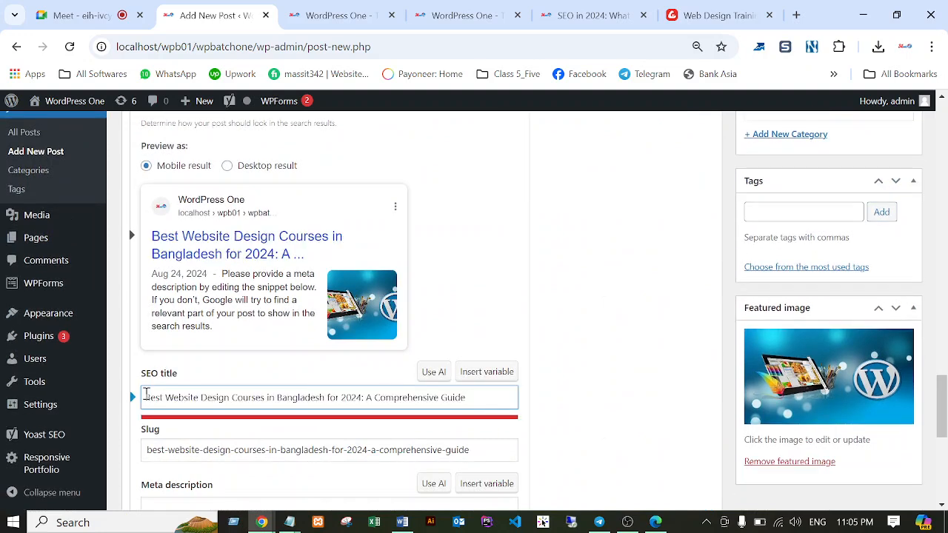
Step: Shorten the Yoast SEO title to "Best Website Design Courses in Bangladesh for 2024"
key("BackSpace")
key("BackSpace")
key("BackSpace")
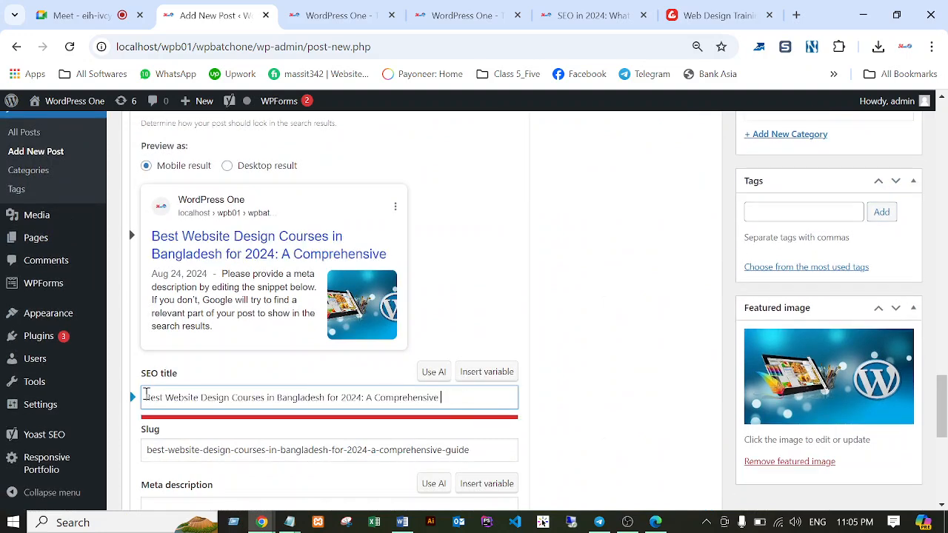
key("BackSpace")
key("BackSpace")
key("BackSpace")
key("BackSpace")
key("BackSpace")
key("BackSpace")
key("BackSpace")
key("BackSpace")
key("BackSpace")
key("BackSpace")
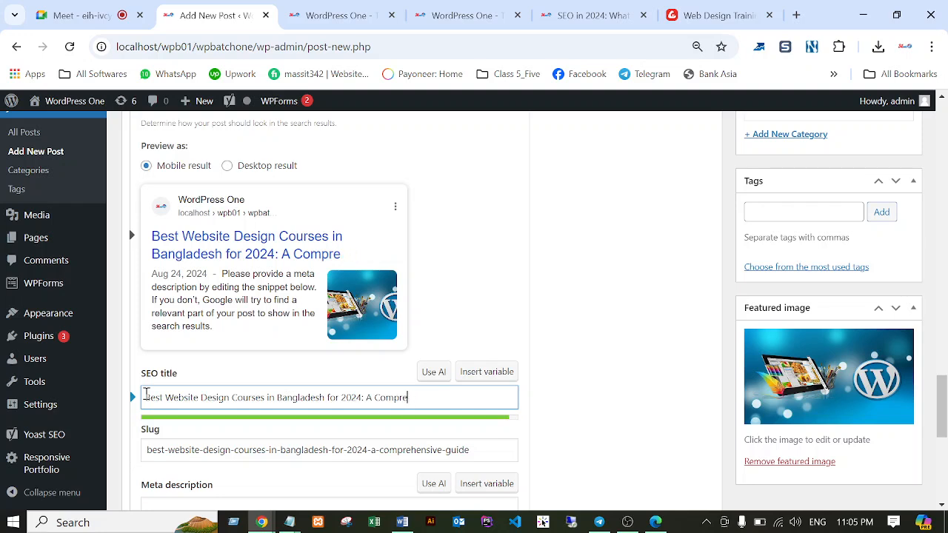
key("BackSpace")
key("BackSpace")
key("BackSpace")
key("BackSpace")
key("BackSpace")
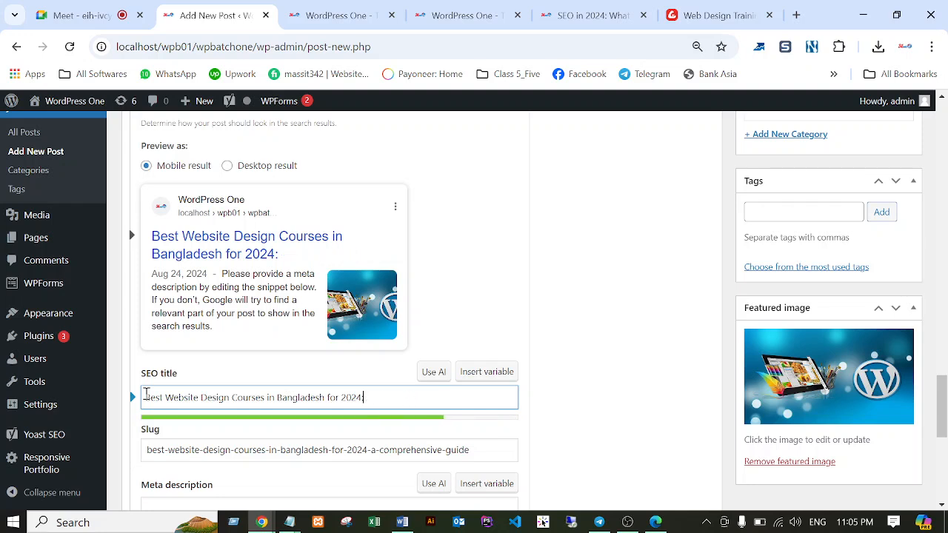
scroll(532, 301, "up", 4)
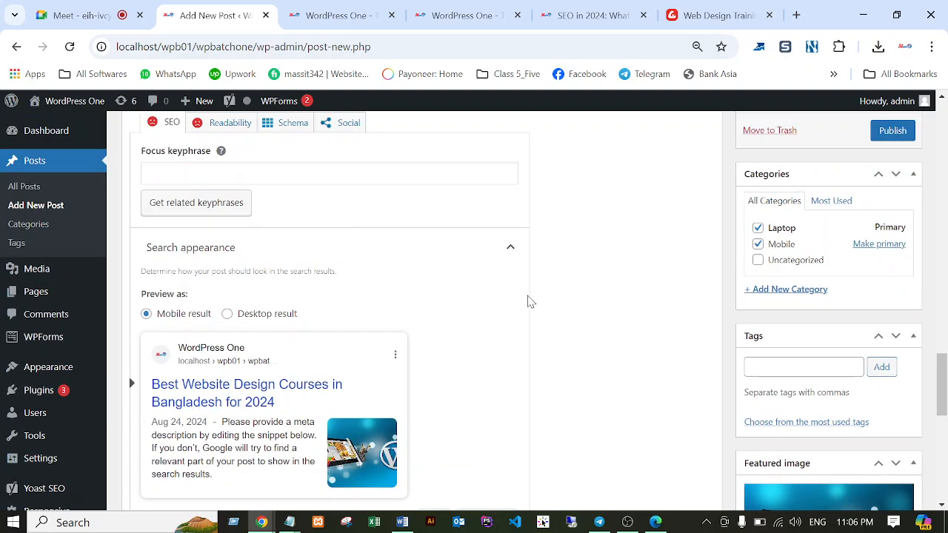
scroll(530, 302, "down", 4)
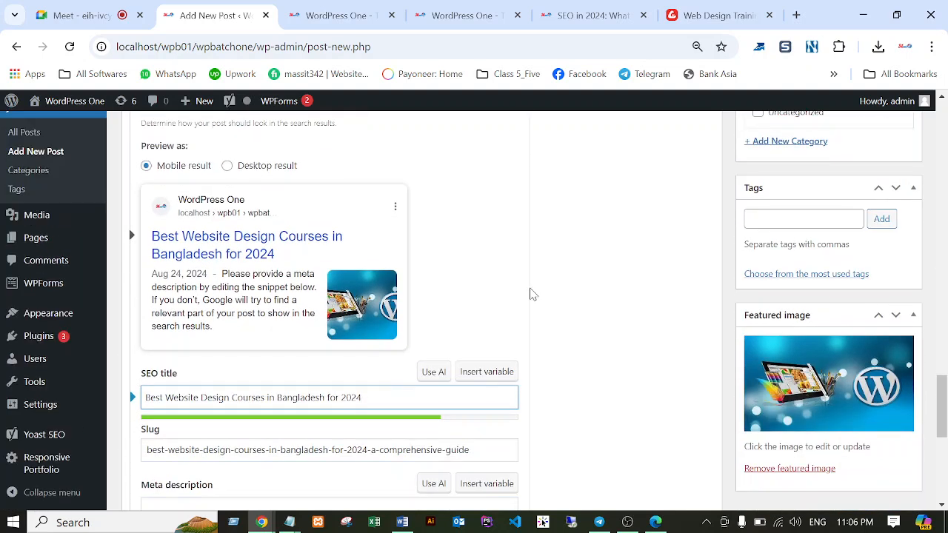
Step: Remove ": A Comprehensive Guide" from the post's own title
scroll(530, 296, "up", 15)
scroll(530, 289, "up", 8)
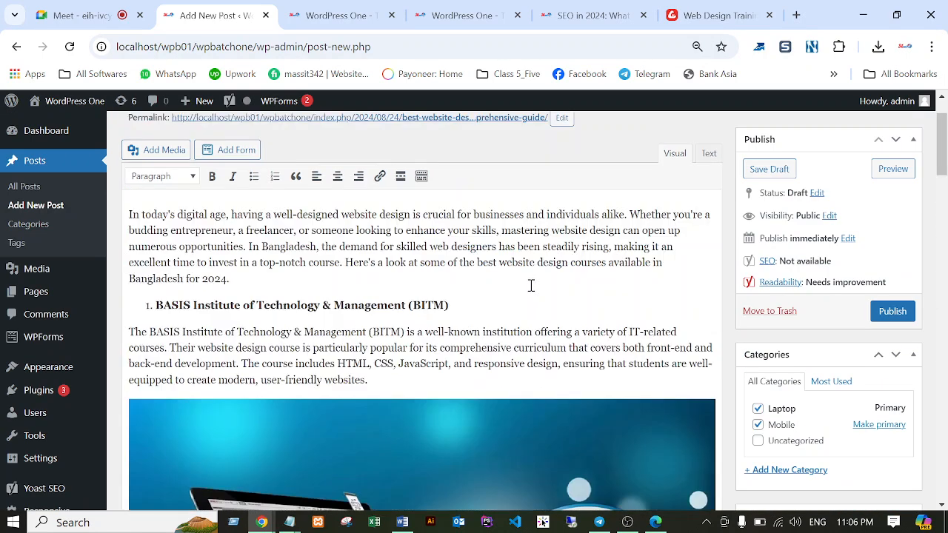
left_click_drag(645, 160, 468, 169)
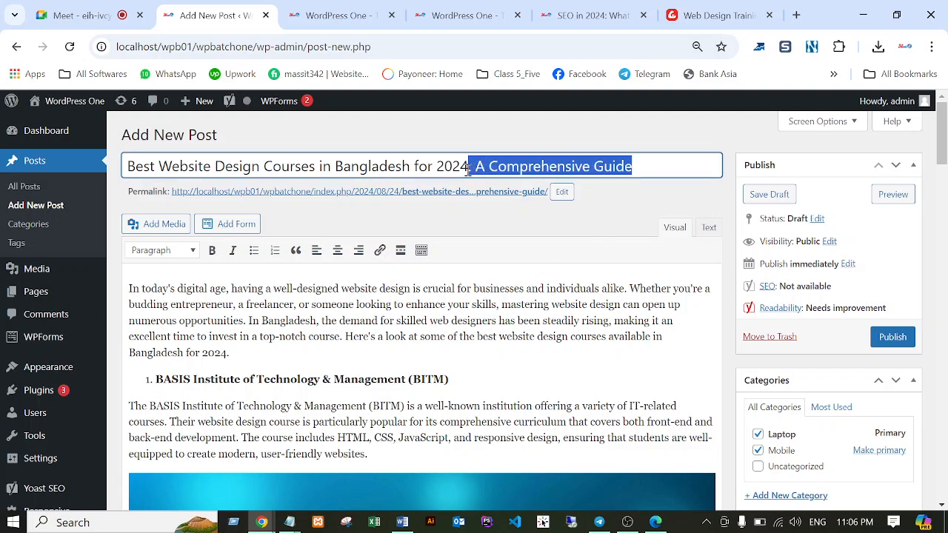
key("BackSpace")
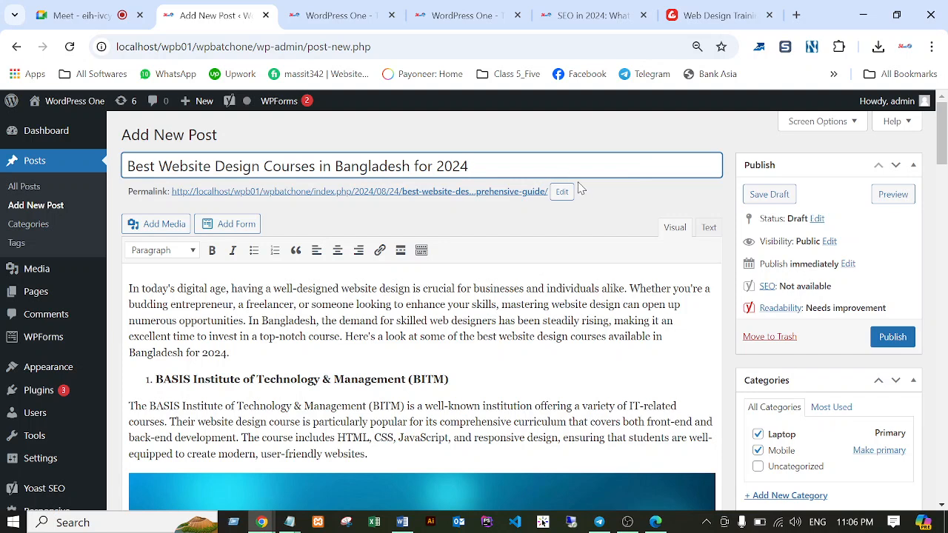
left_click(126, 166)
left_click_drag(484, 165, 122, 179)
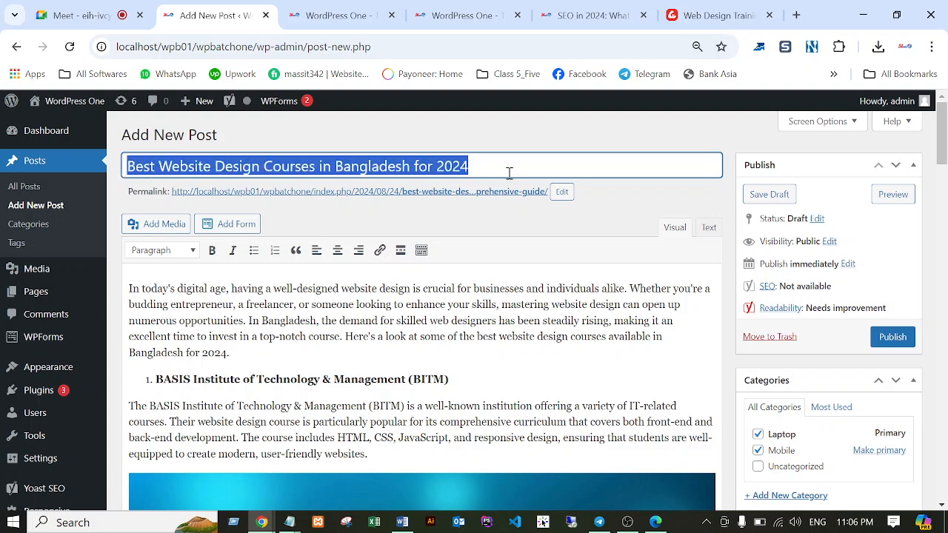
left_click(533, 161)
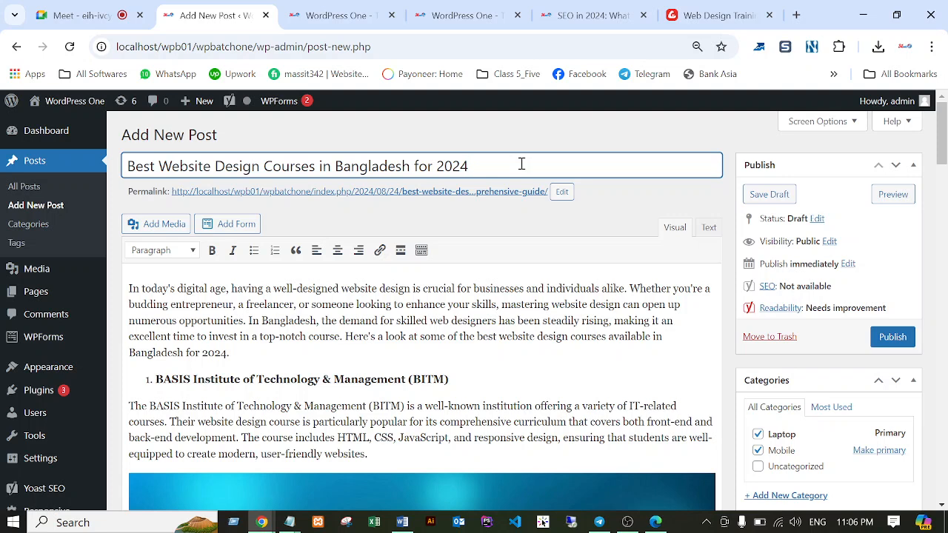
left_click_drag(474, 166, 124, 164)
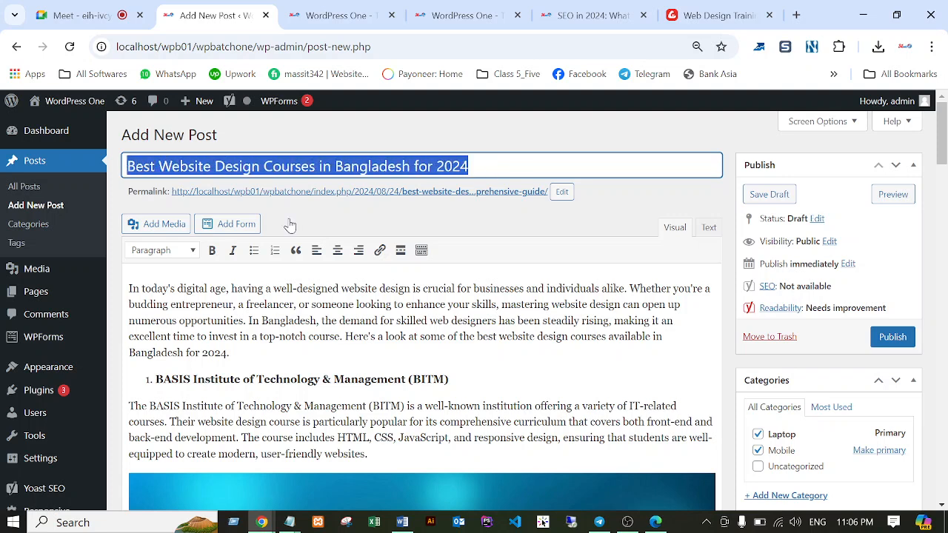
Step: Copy "Website Design" from the Yoast SEO title and set it as the focus keyphrase
scroll(518, 220, "down", 2)
scroll(497, 264, "down", 15)
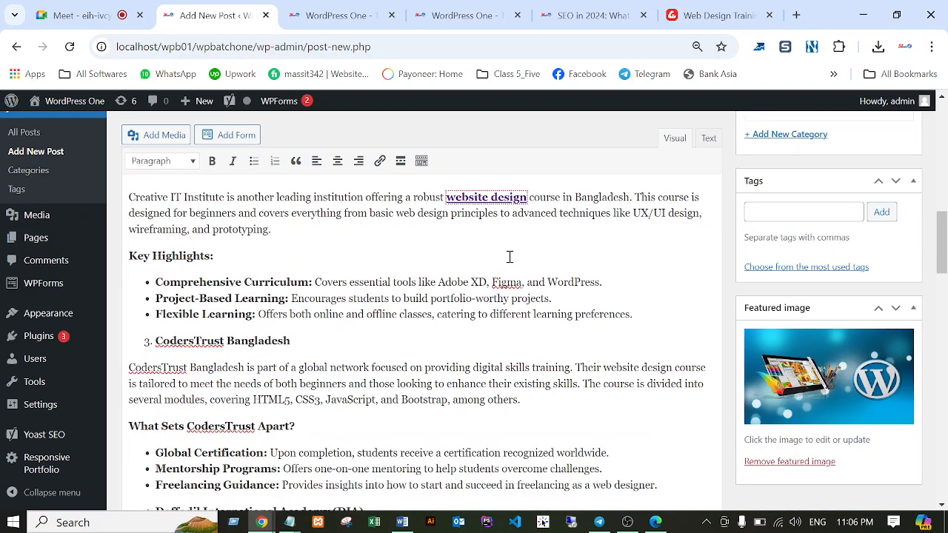
scroll(496, 277, "down", 7)
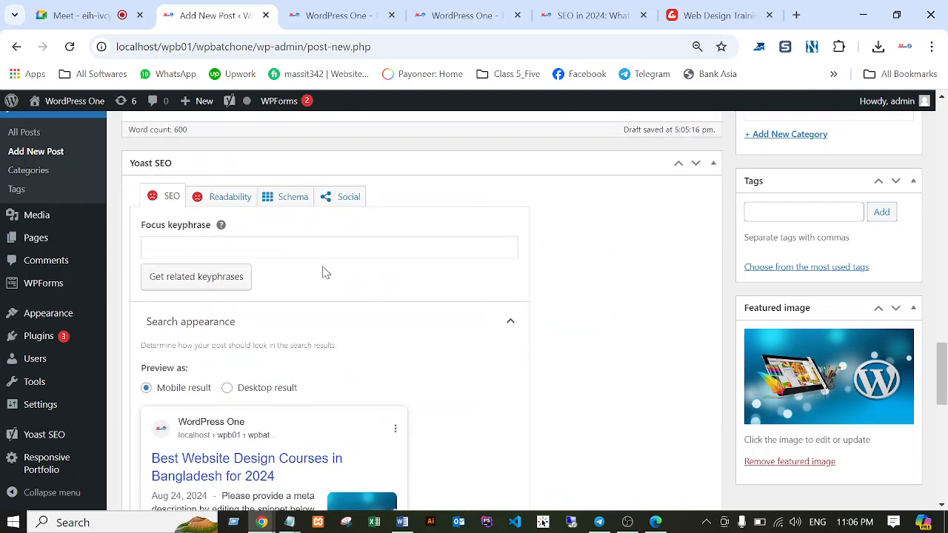
scroll(256, 307, "down", 3)
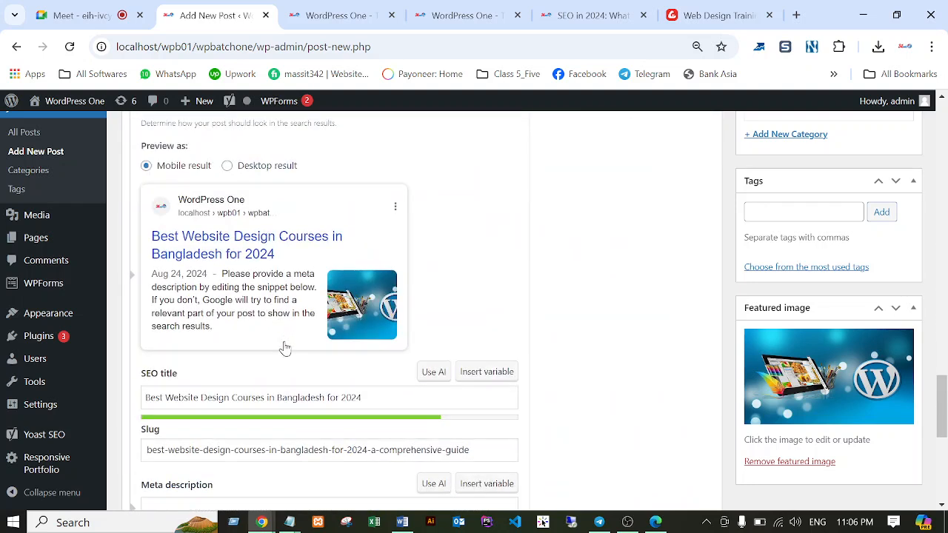
left_click(167, 396)
left_click_drag(166, 397, 230, 398)
key("ctrl+c")
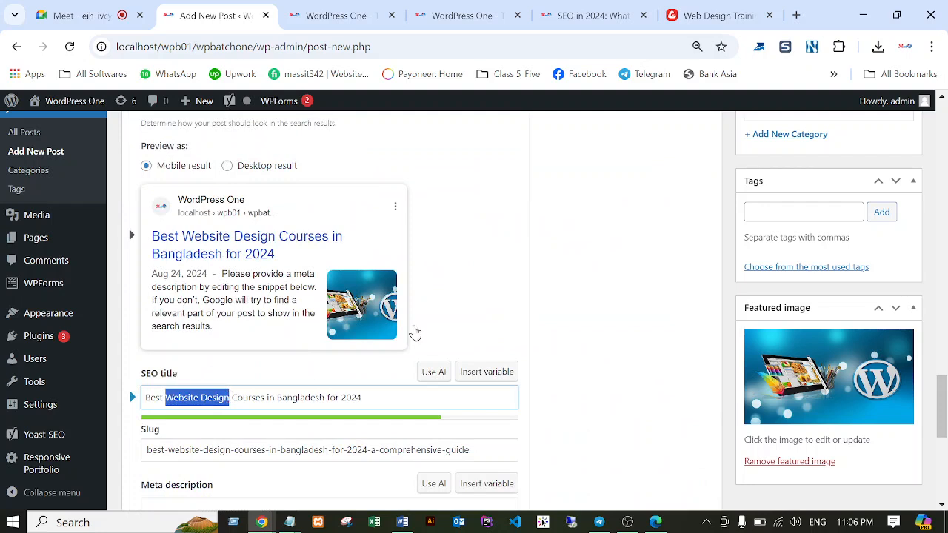
scroll(430, 325, "up", 3)
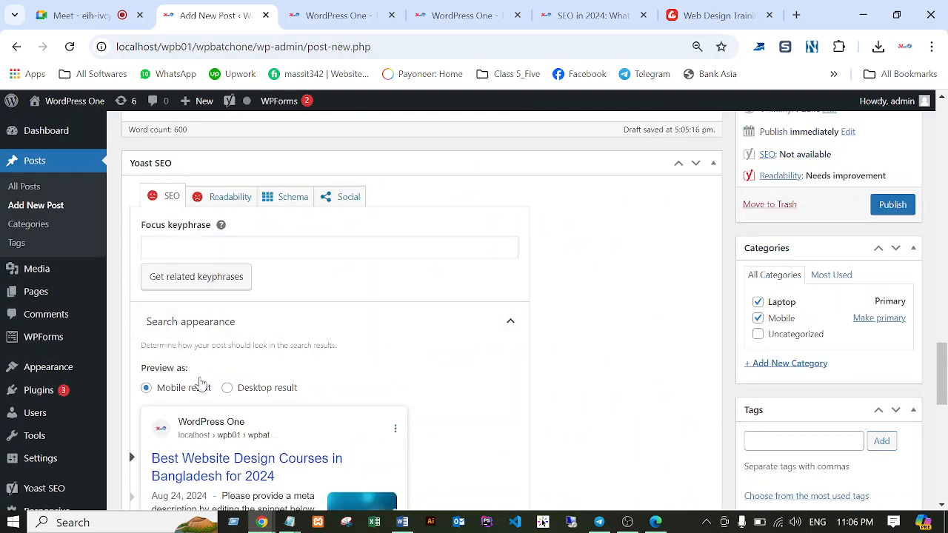
scroll(199, 382, "up", 1)
left_click(179, 326)
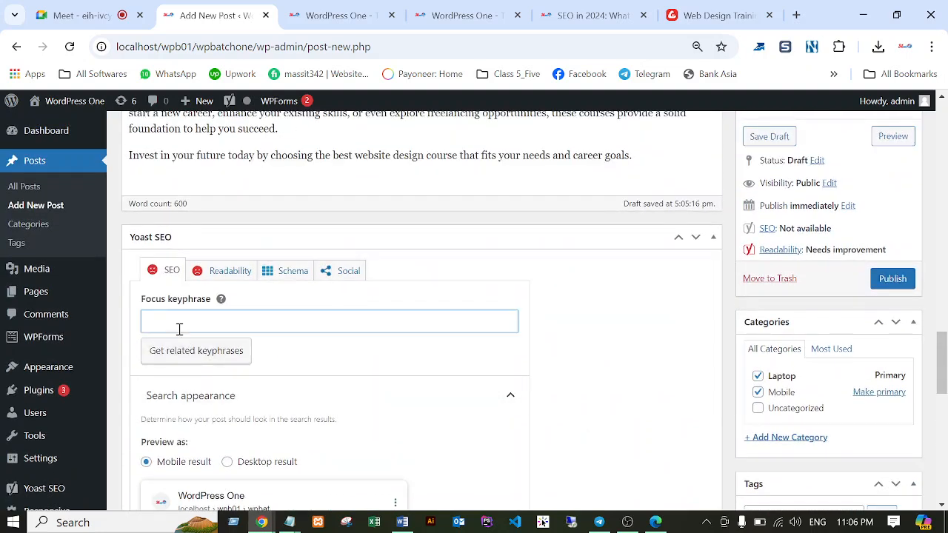
key("ctrl+v")
left_click(587, 337)
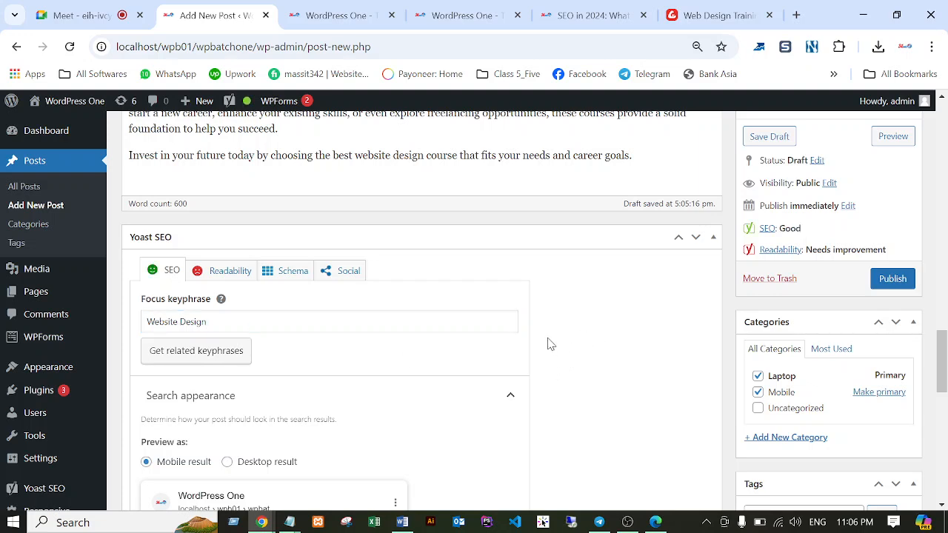
Step: Look over the Yoast search appearance settings, including the slug and meta description, and open the Readability analysis
scroll(546, 342, "down", 3)
scroll(534, 341, "down", 4)
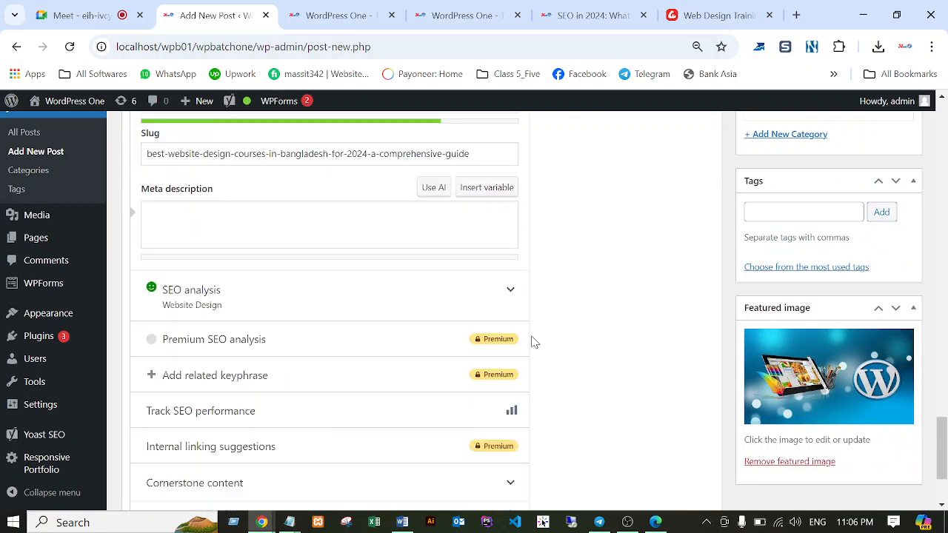
scroll(533, 340, "up", 5)
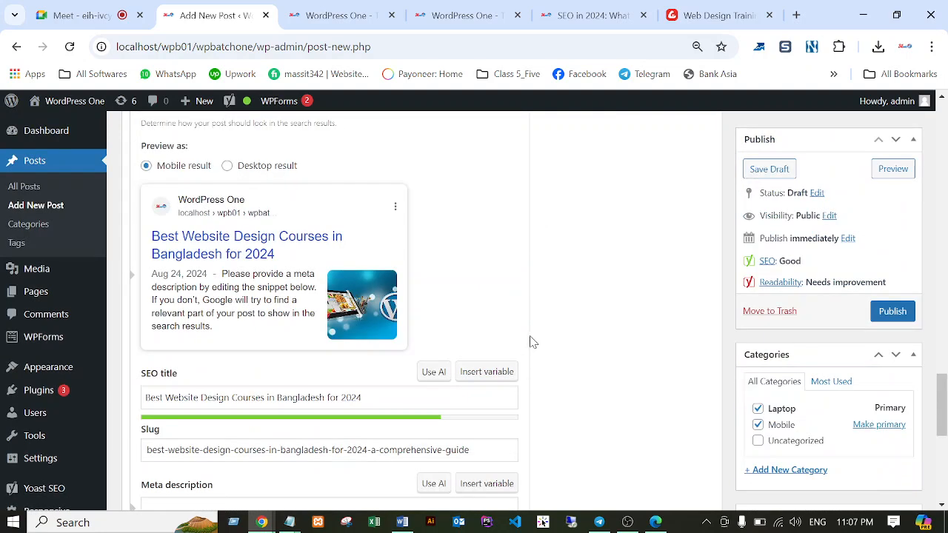
scroll(494, 277, "up", 3)
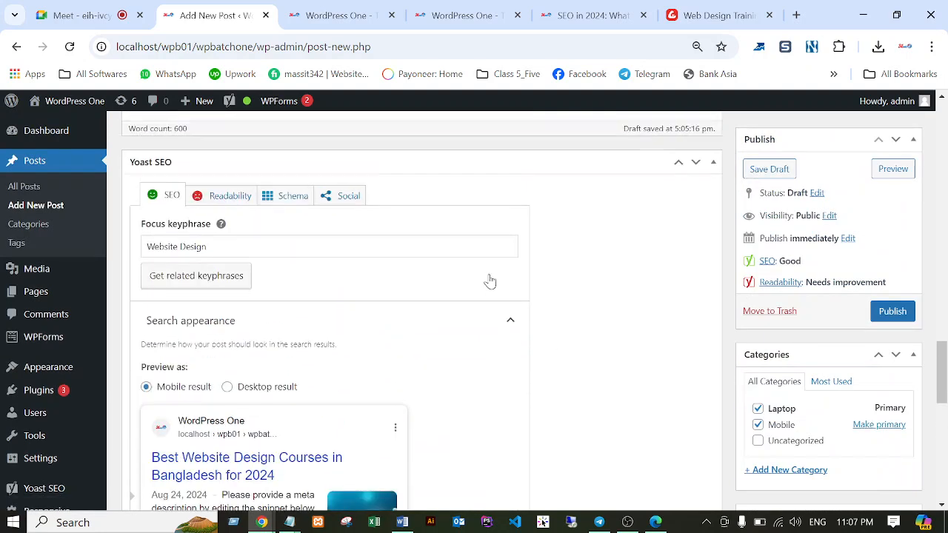
left_click(225, 198)
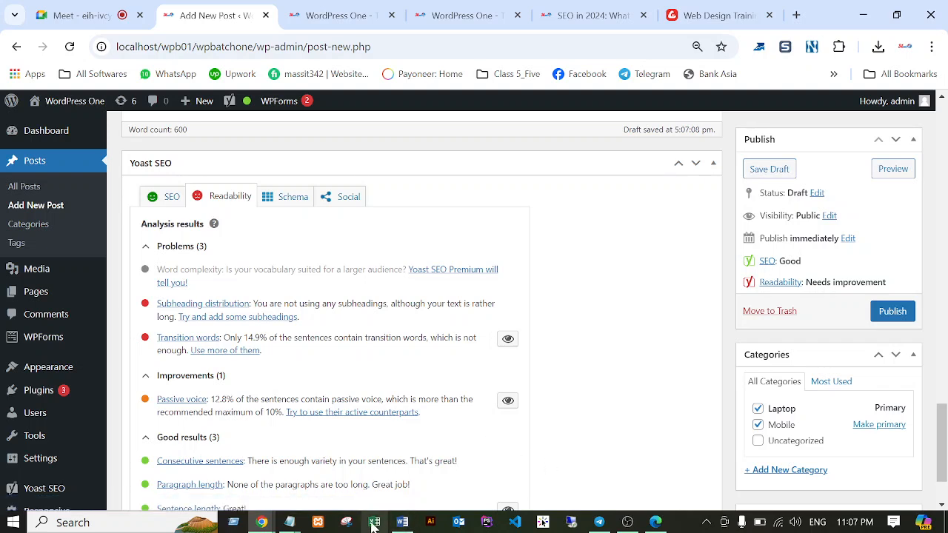
Step: Format the numbered line "BASIS Institute of Technology & Management (BITM)" in the post as Heading 2
scroll(425, 266, "up", 10)
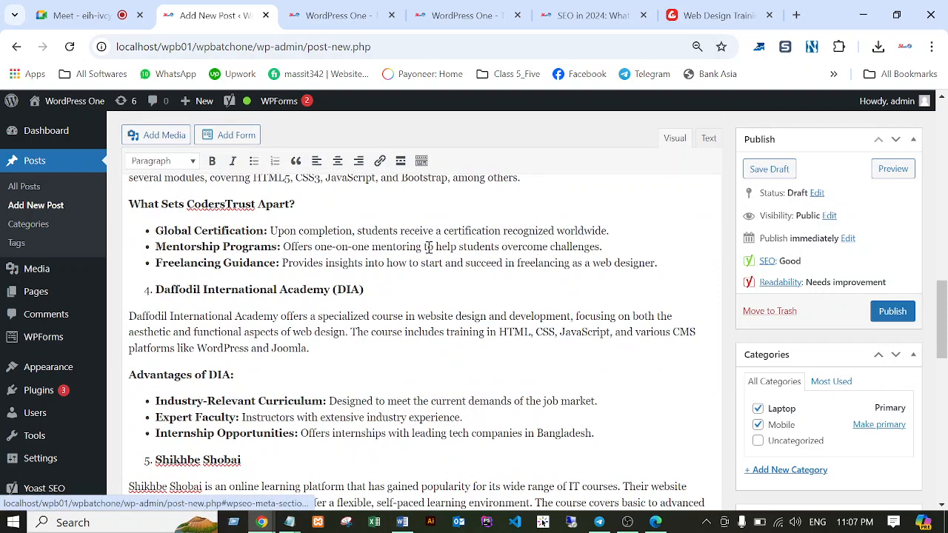
scroll(419, 271, "up", 3)
scroll(290, 333, "up", 6)
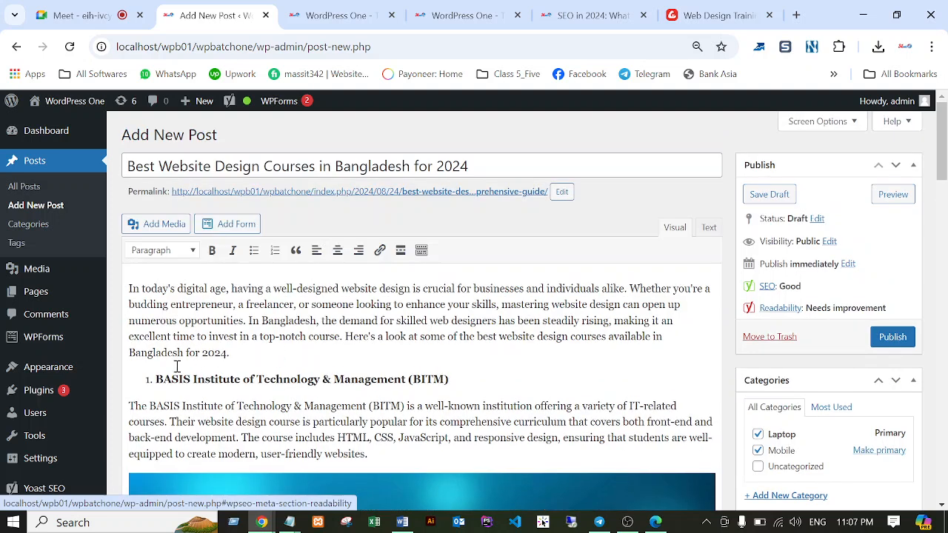
left_click_drag(152, 379, 460, 376)
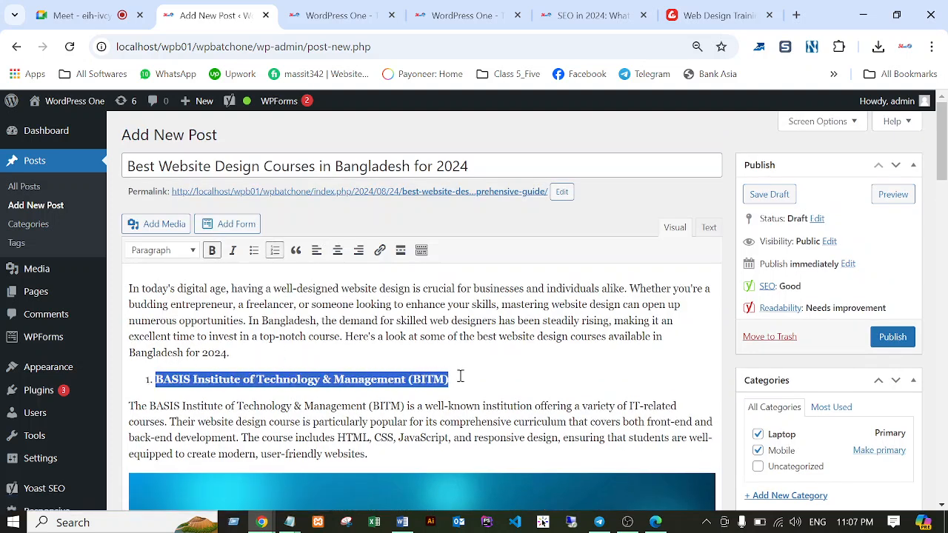
left_click(189, 252)
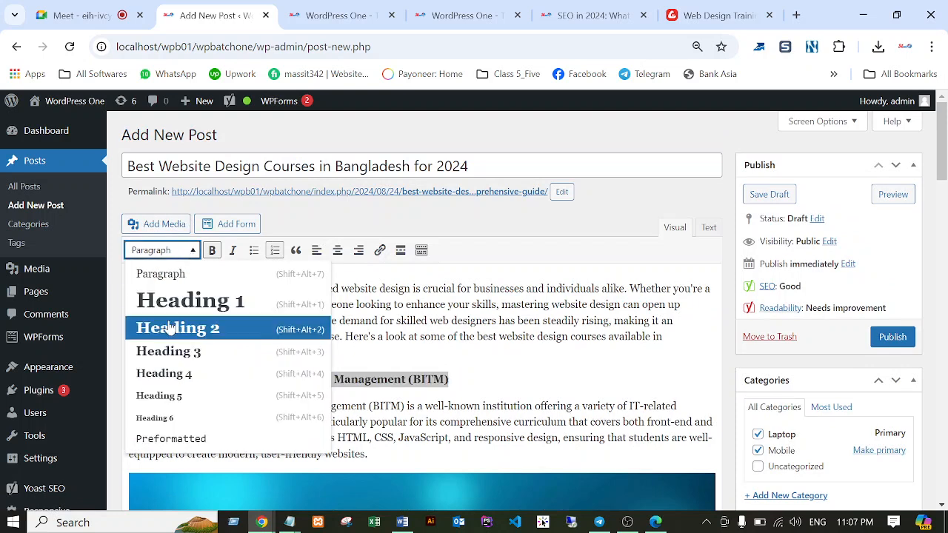
left_click(171, 328)
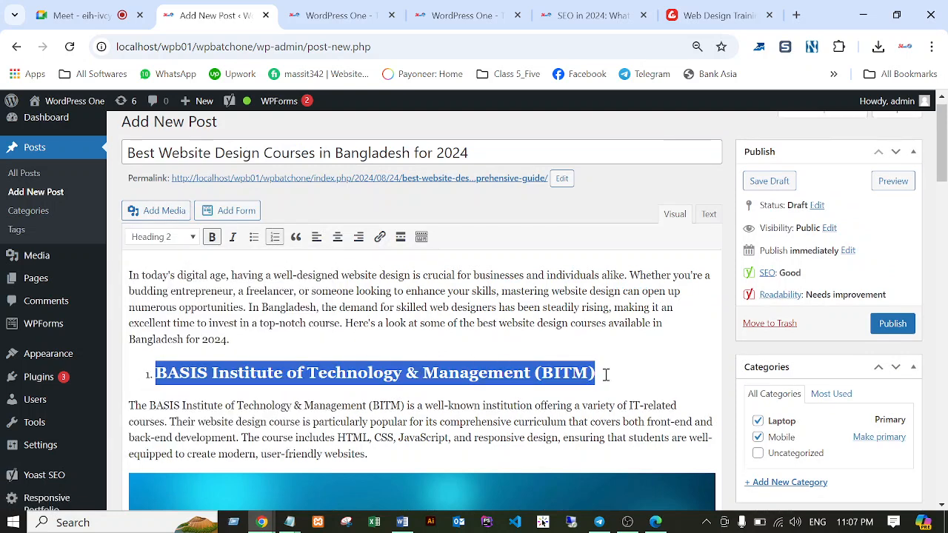
left_click(317, 380)
scroll(393, 356, "down", 5)
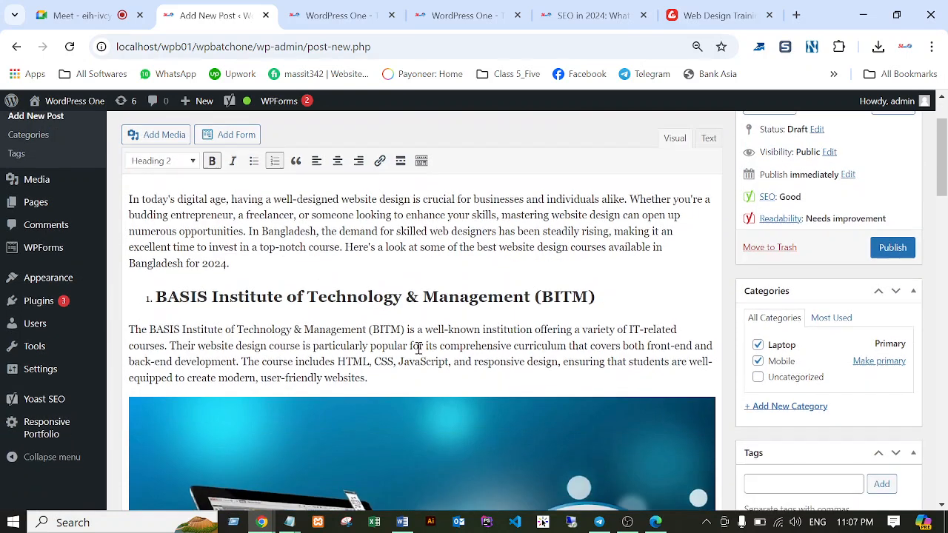
scroll(419, 348, "down", 5)
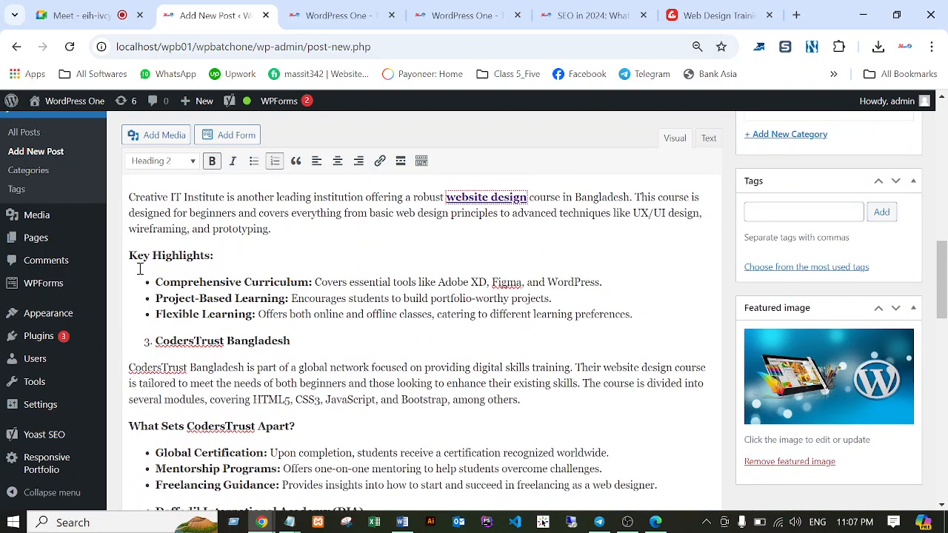
Step: Format the "Key Highlights:" line in the Creative IT Institute section as Heading 3
left_click(131, 255)
left_click_drag(130, 254, 231, 250)
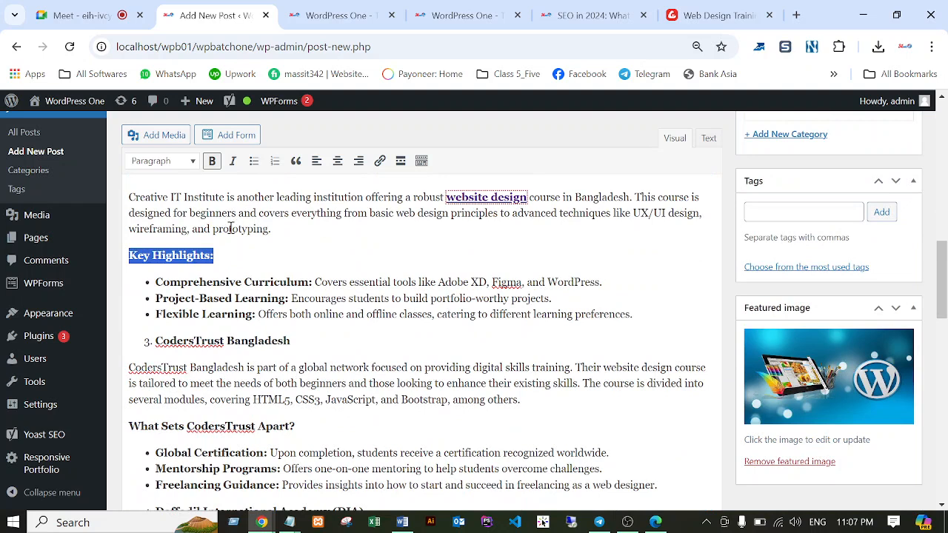
left_click(190, 161)
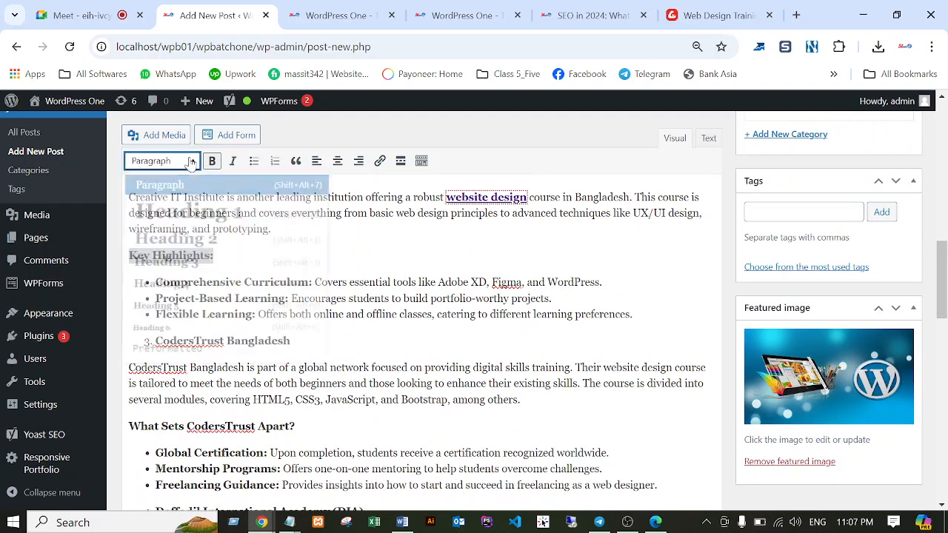
left_click(166, 263)
left_click(346, 337)
Step: Format the line "Why Opt for Shikhbe Shobai?" as Heading 4, keeping it bold
scroll(311, 333, "down", 5)
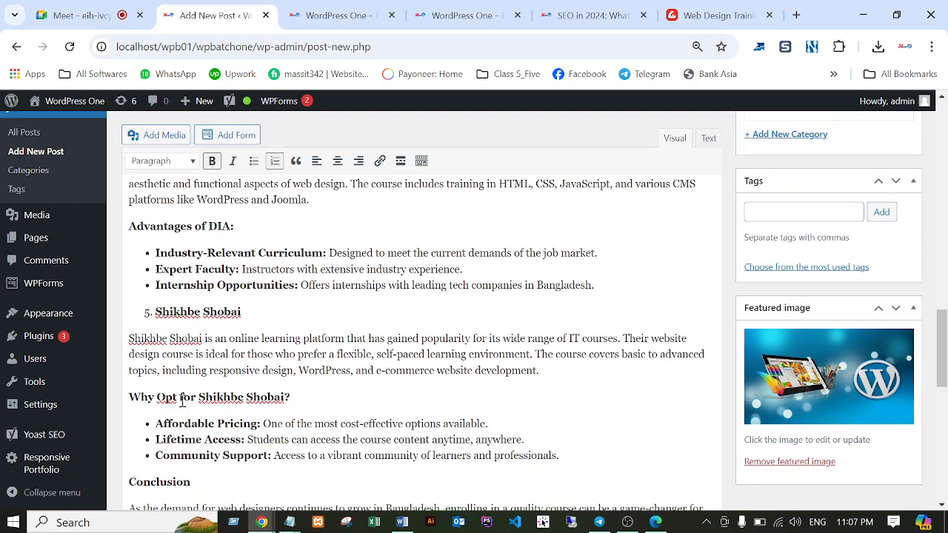
left_click(128, 395)
left_click_drag(299, 396, 126, 394)
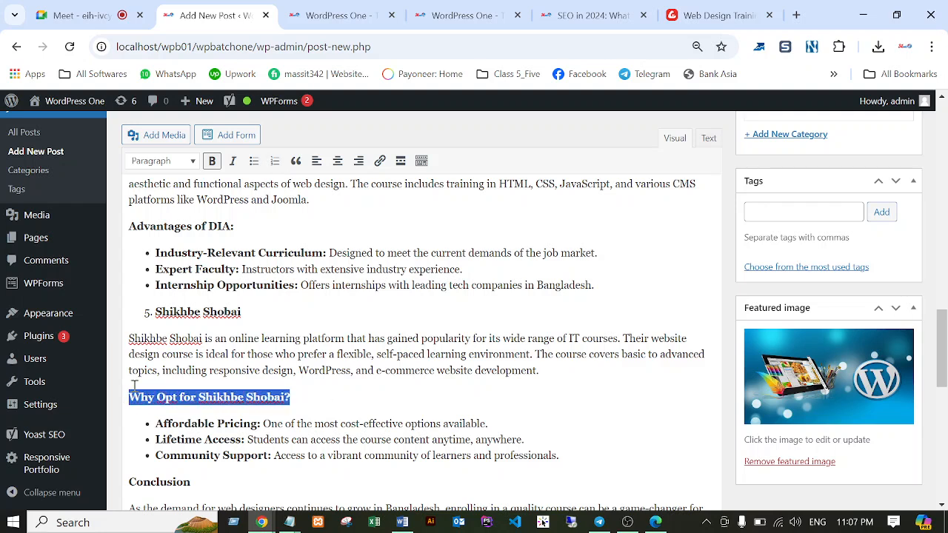
left_click(212, 162)
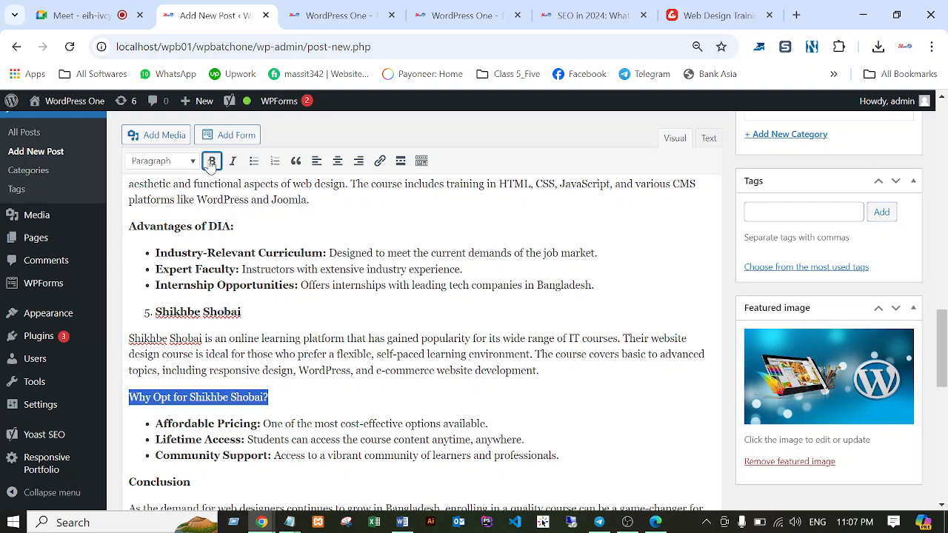
left_click(212, 162)
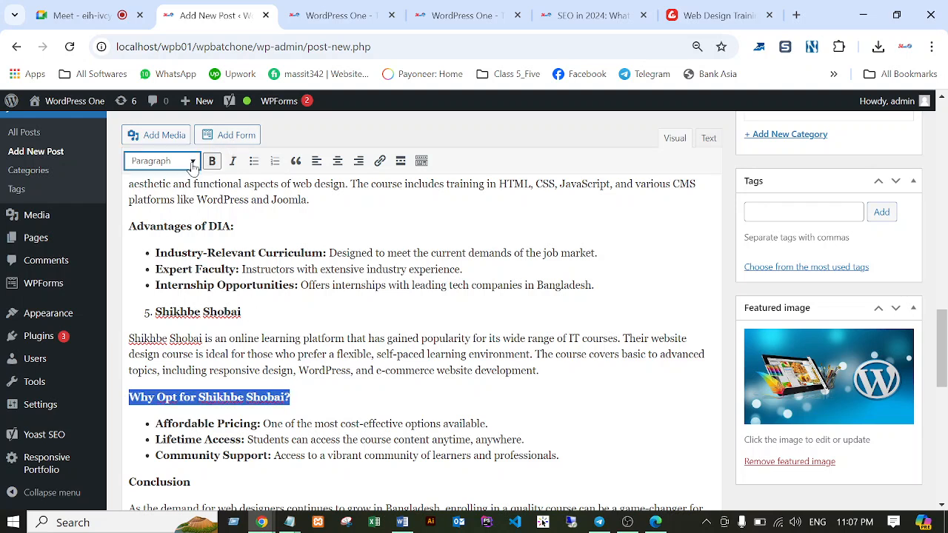
left_click(192, 162)
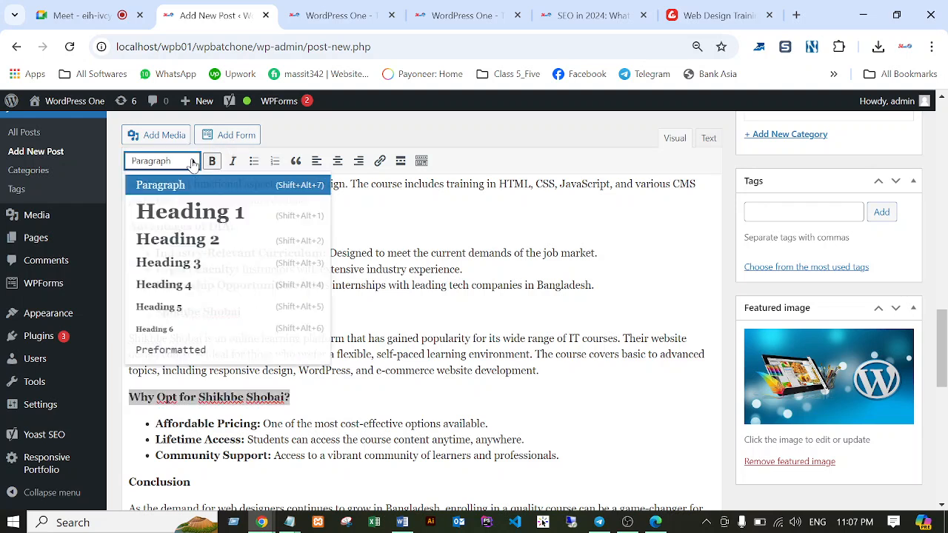
left_click(169, 285)
Step: Format the "Conclusion" line near the end of the post as Heading 3
scroll(348, 306, "up", 5)
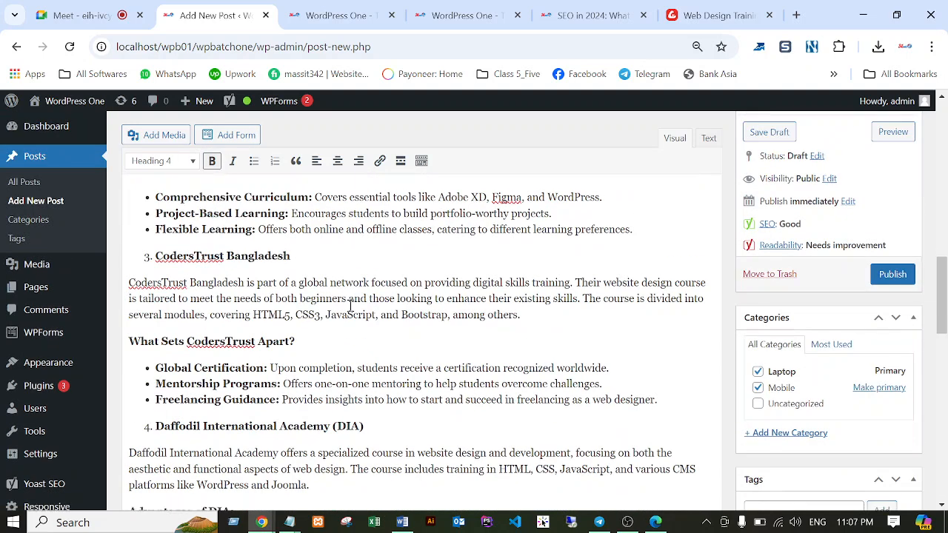
scroll(350, 305, "down", 10)
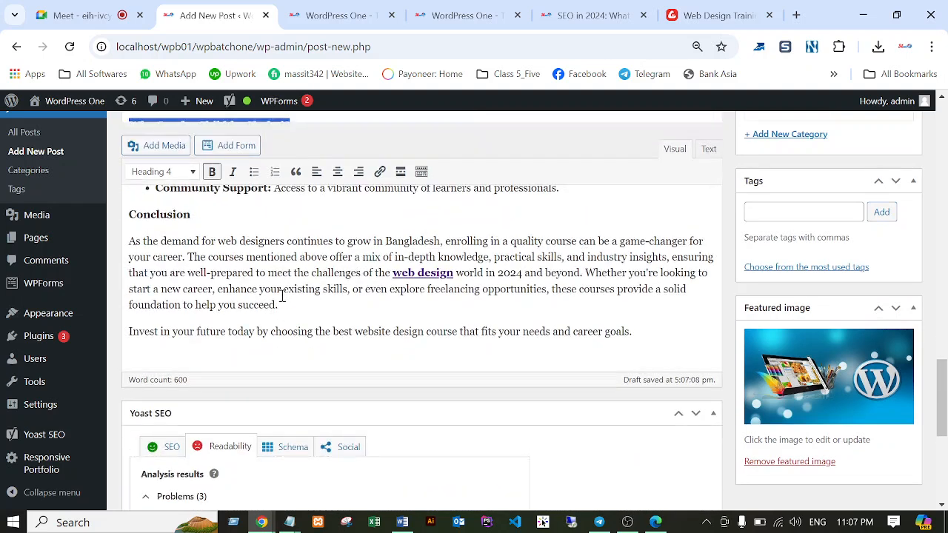
scroll(281, 297, "up", 2)
left_click_drag(191, 335, 130, 338)
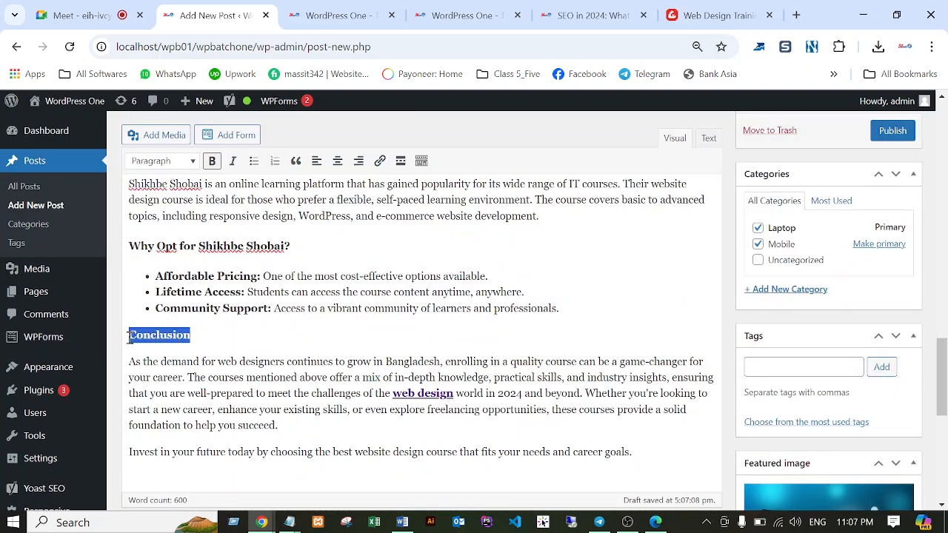
left_click(193, 163)
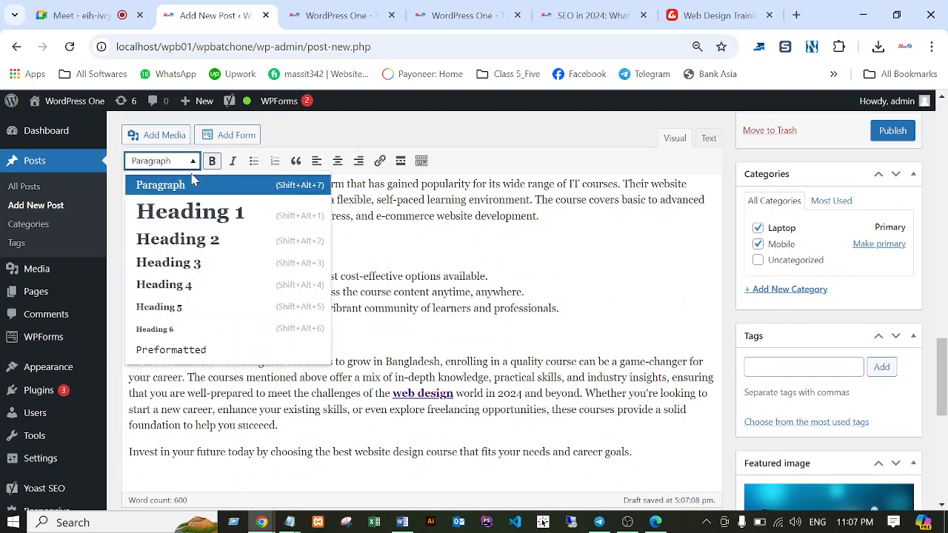
left_click(168, 263)
Step: Format the line "What Sets CodersTrust Apart?" in the CodersTrust Bangladesh section as Heading 3
scroll(436, 318, "up", 3)
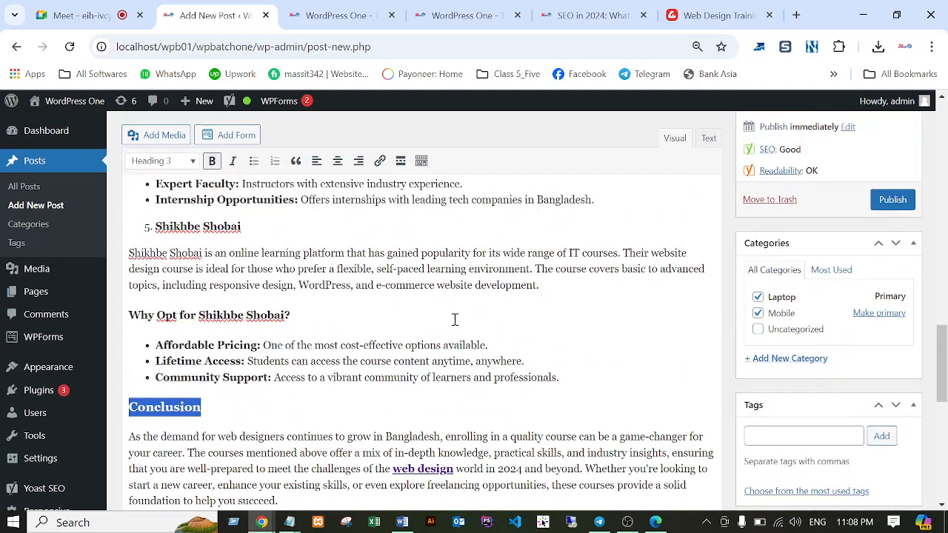
scroll(424, 324, "up", 4)
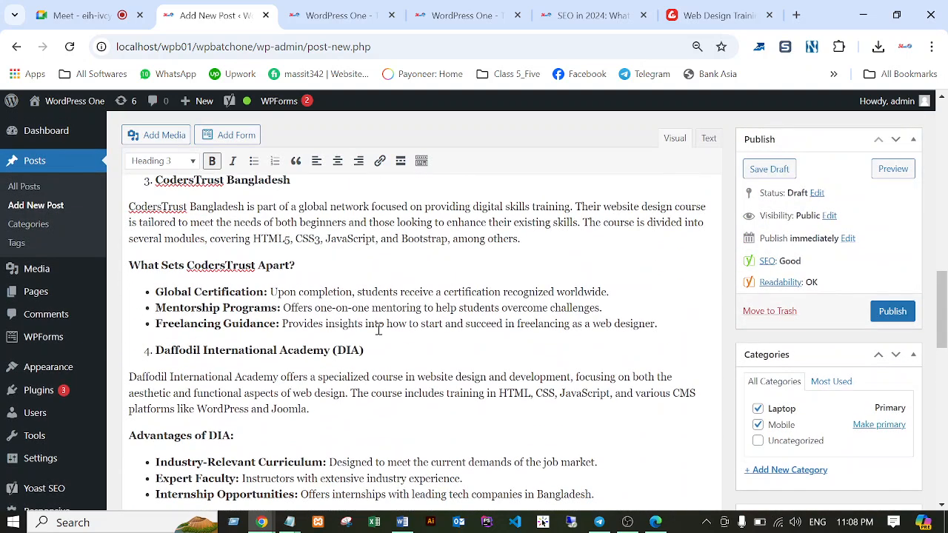
left_click_drag(301, 339, 128, 339)
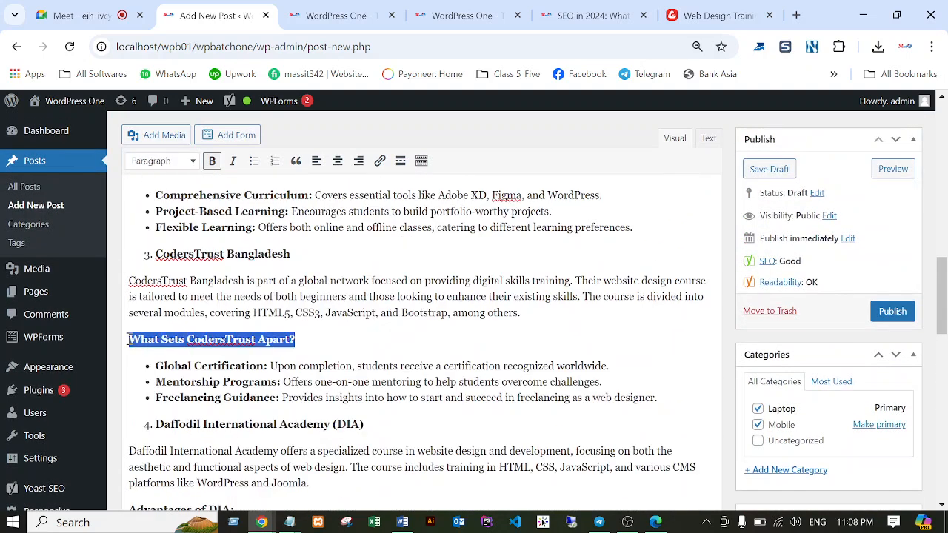
left_click(186, 161)
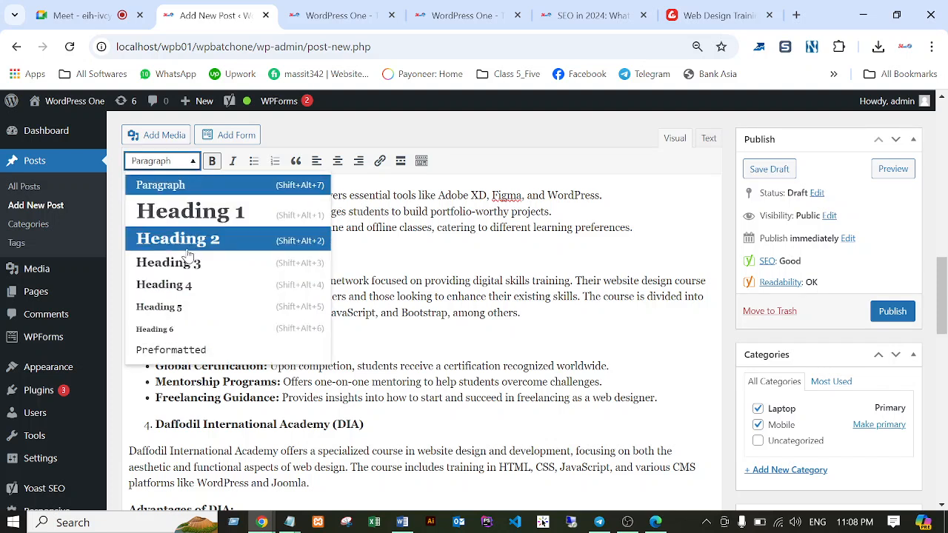
left_click(183, 265)
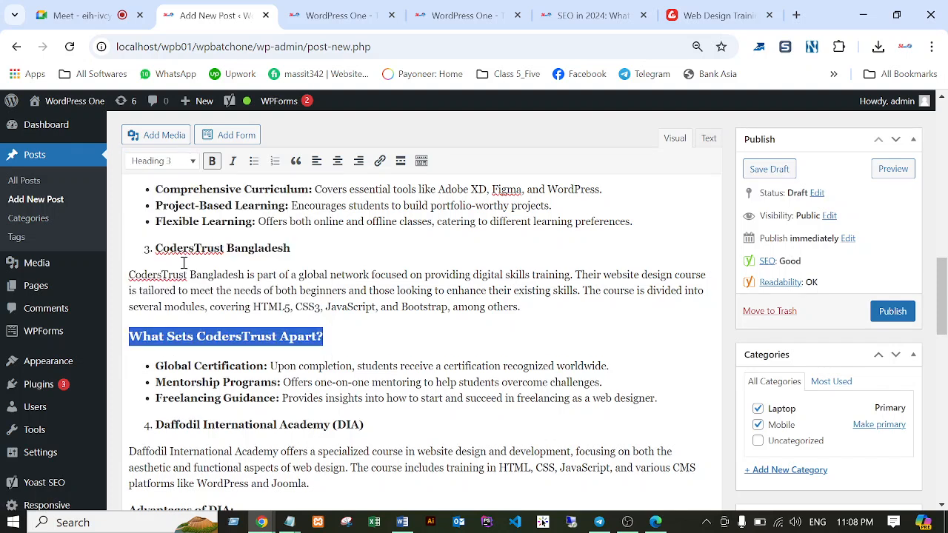
left_click(405, 345)
Step: Format the line "Why Choose BITM?" below the post image as Heading 3
scroll(381, 338, "up", 2)
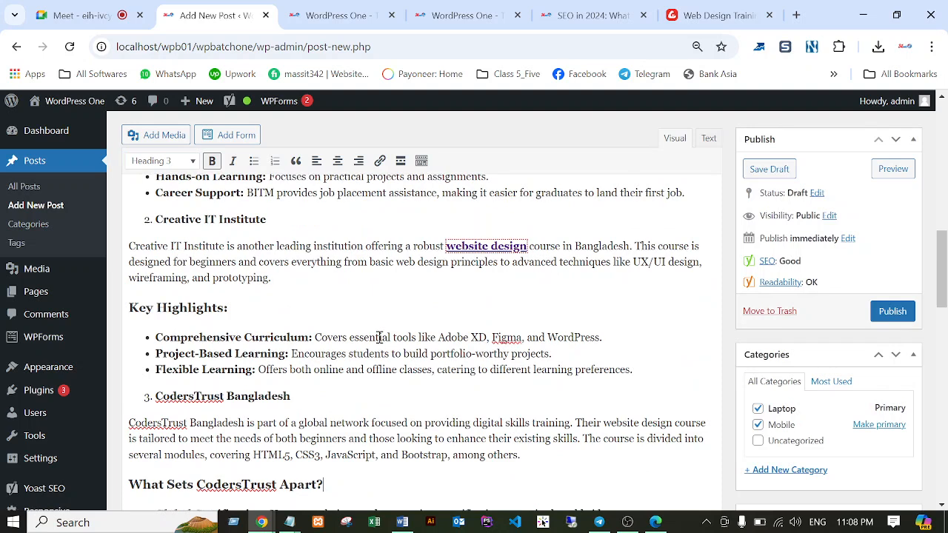
scroll(388, 343, "up", 1)
left_click_drag(251, 385, 127, 378)
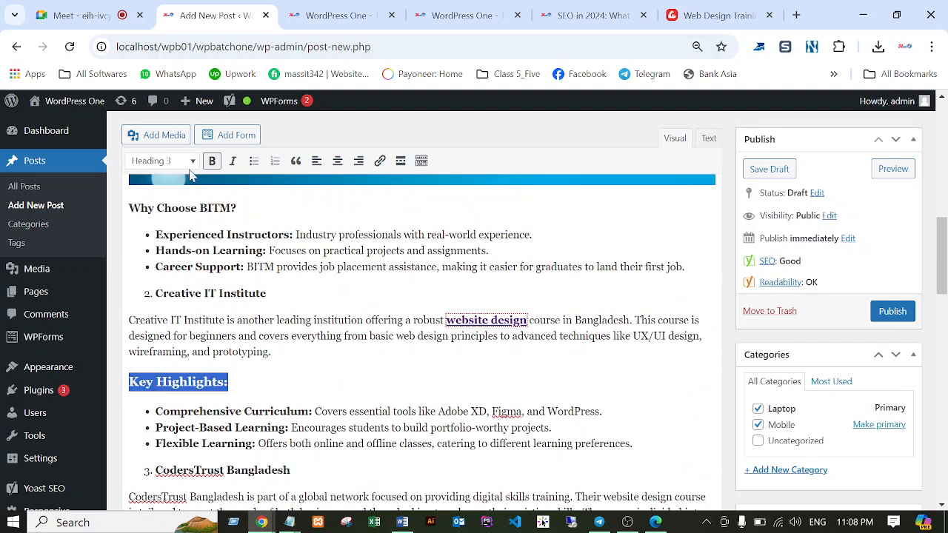
scroll(311, 307, "up", 2)
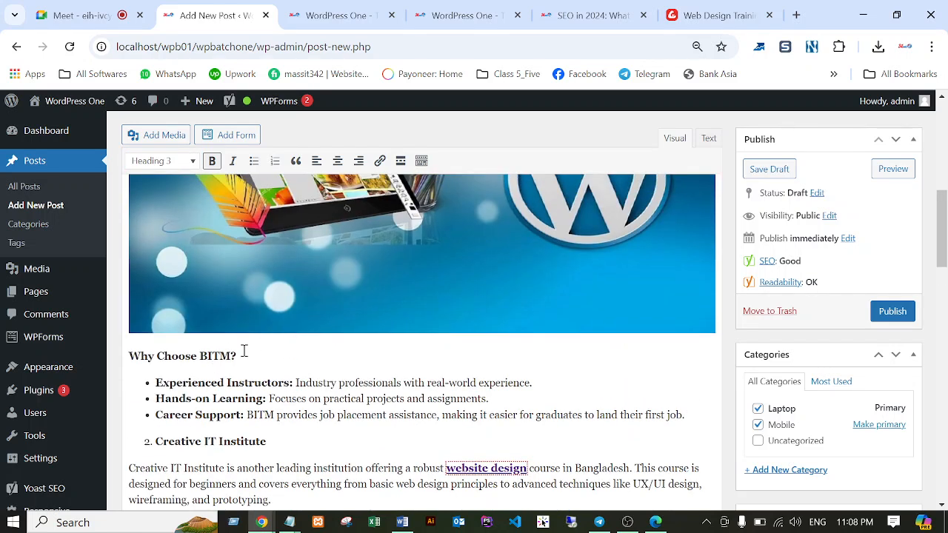
left_click_drag(243, 351, 116, 351)
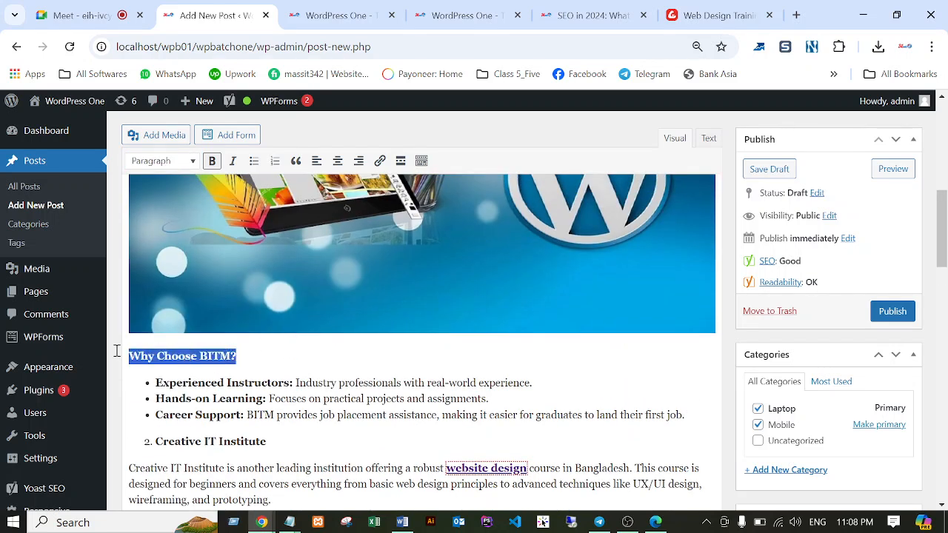
left_click(191, 167)
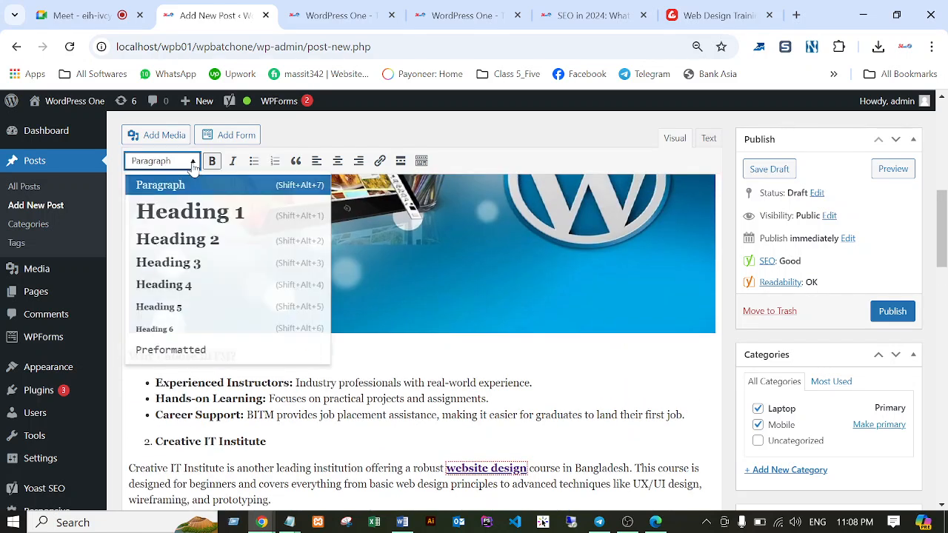
left_click(178, 239)
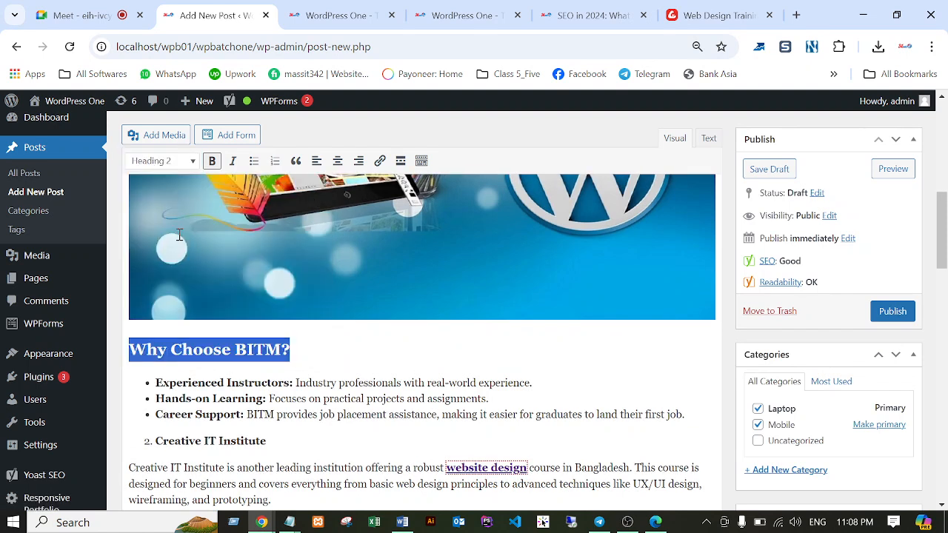
left_click(191, 160)
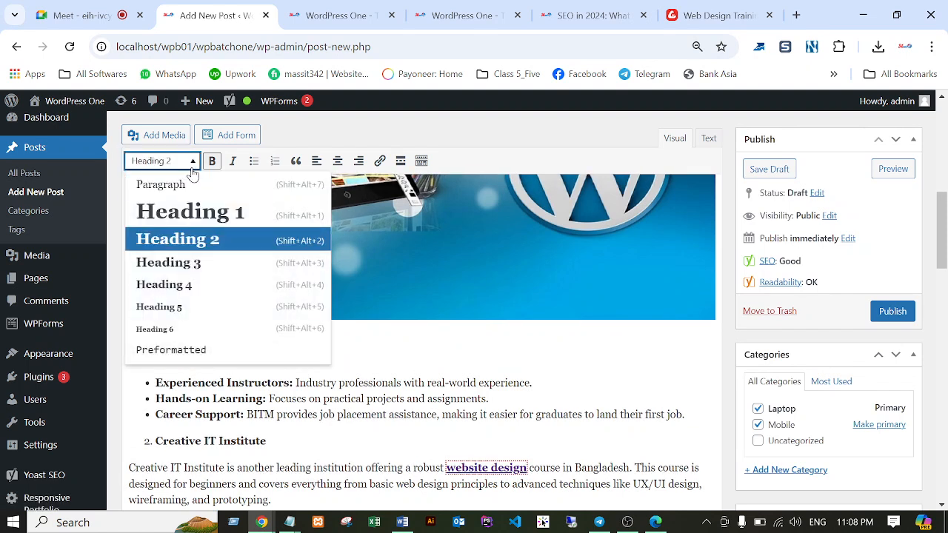
left_click(174, 262)
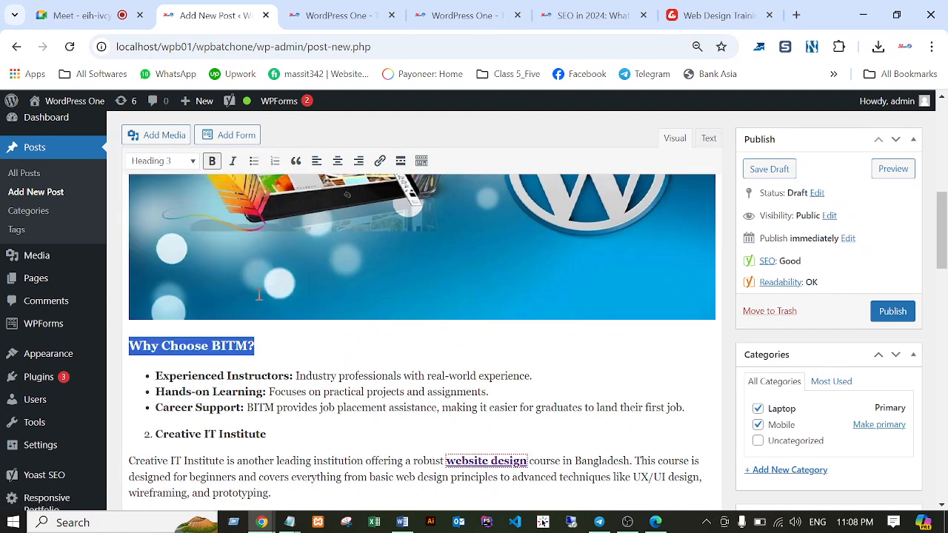
left_click(404, 387)
Step: Review the post's title, opening paragraphs, image and section headings down to the Daffodil International Academy section
scroll(478, 395, "up", 5)
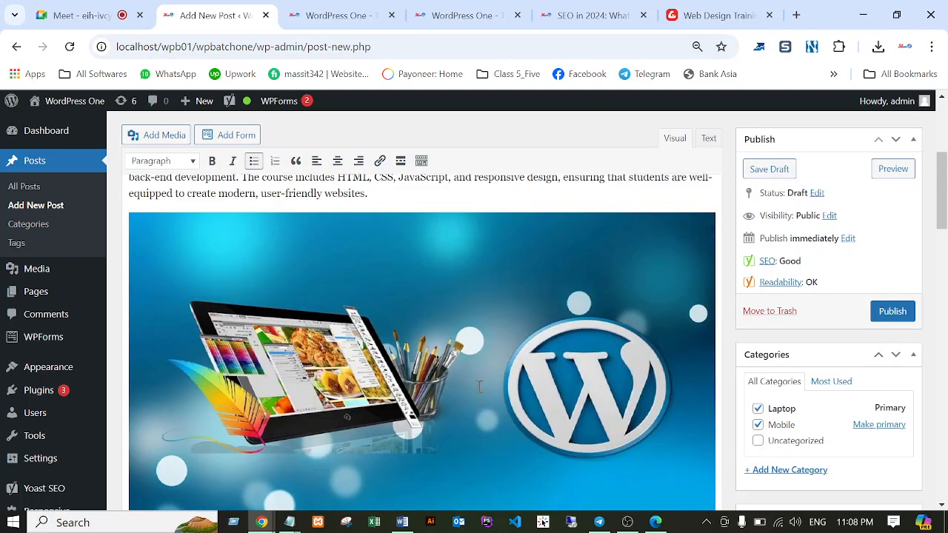
scroll(464, 363, "up", 2)
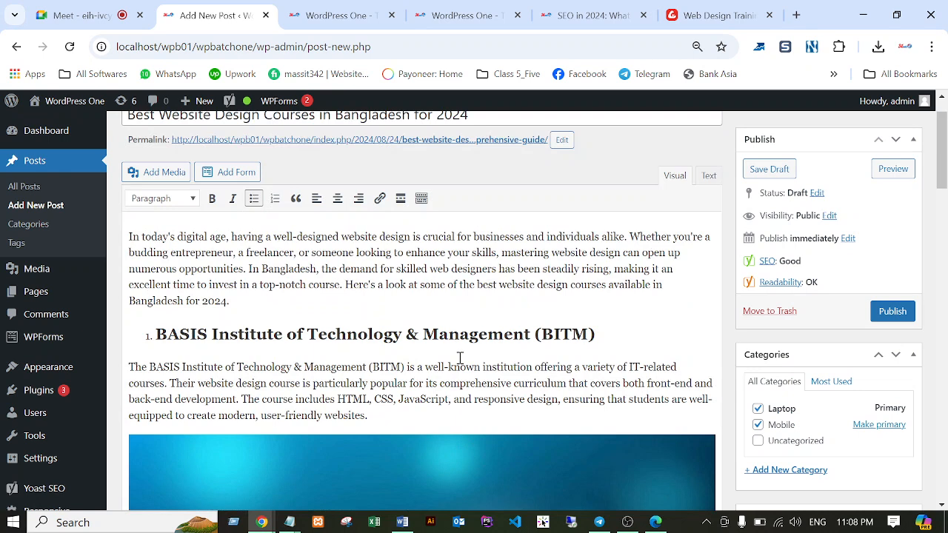
scroll(444, 370, "up", 1)
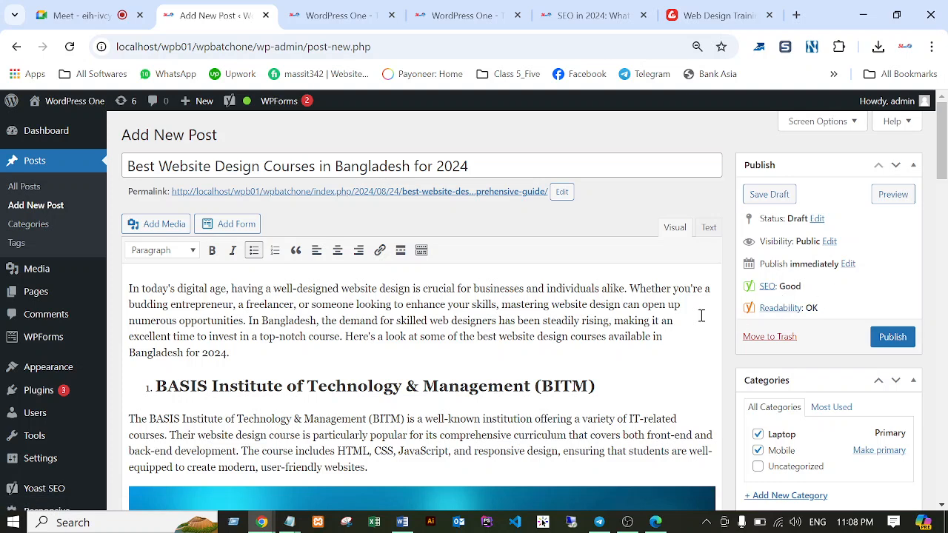
scroll(562, 321, "down", 6)
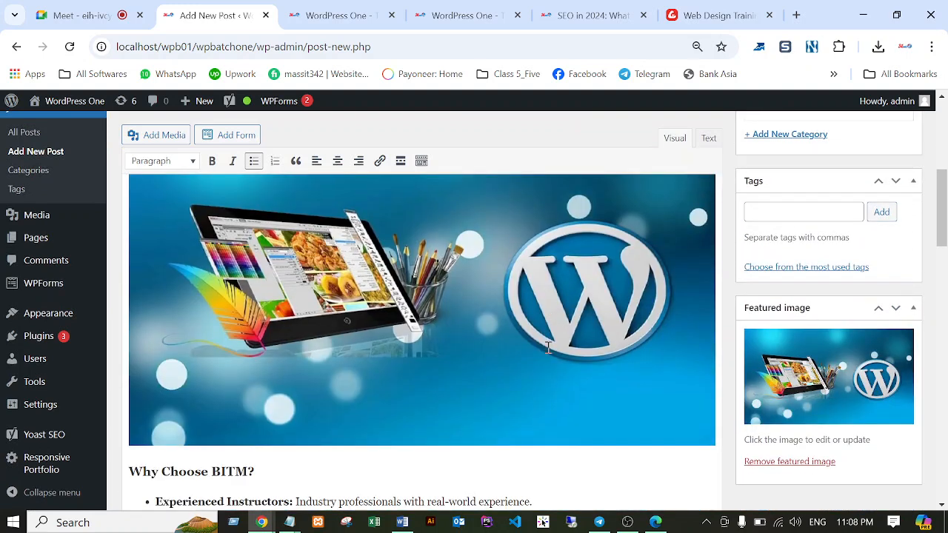
scroll(542, 359, "down", 1)
scroll(541, 359, "up", 5)
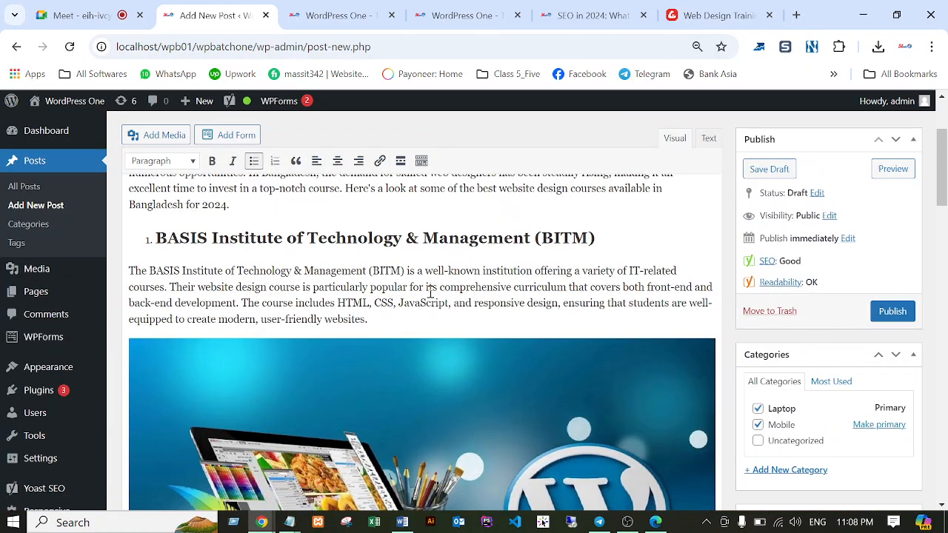
scroll(430, 291, "down", 6)
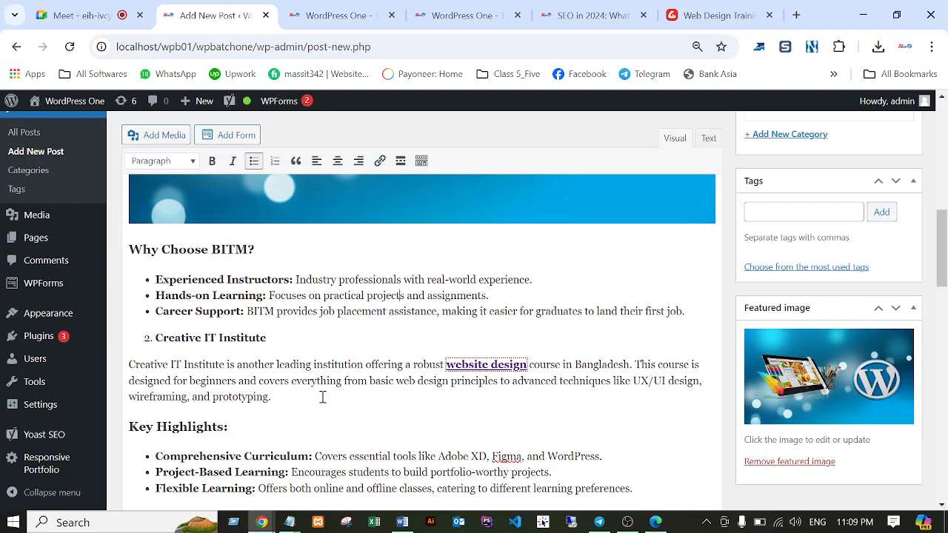
scroll(318, 398, "down", 3)
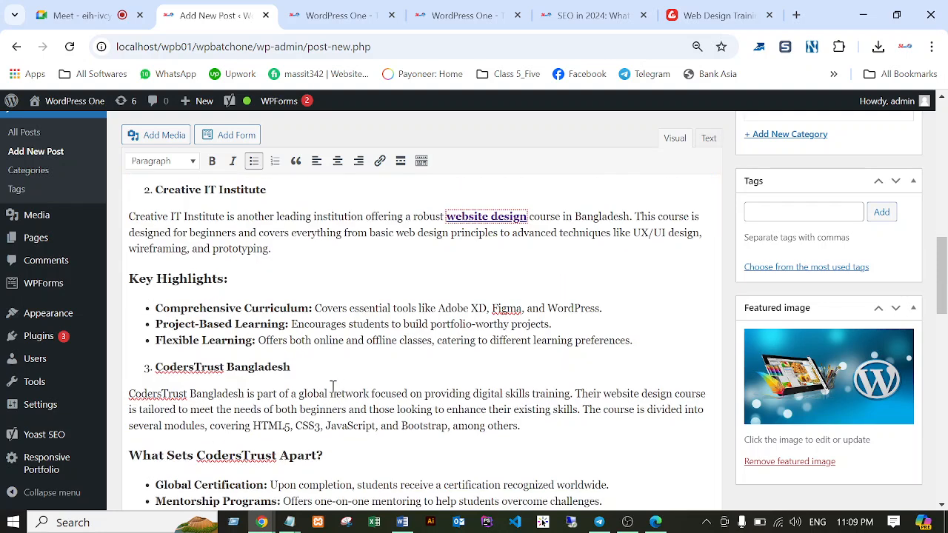
scroll(330, 388, "down", 2)
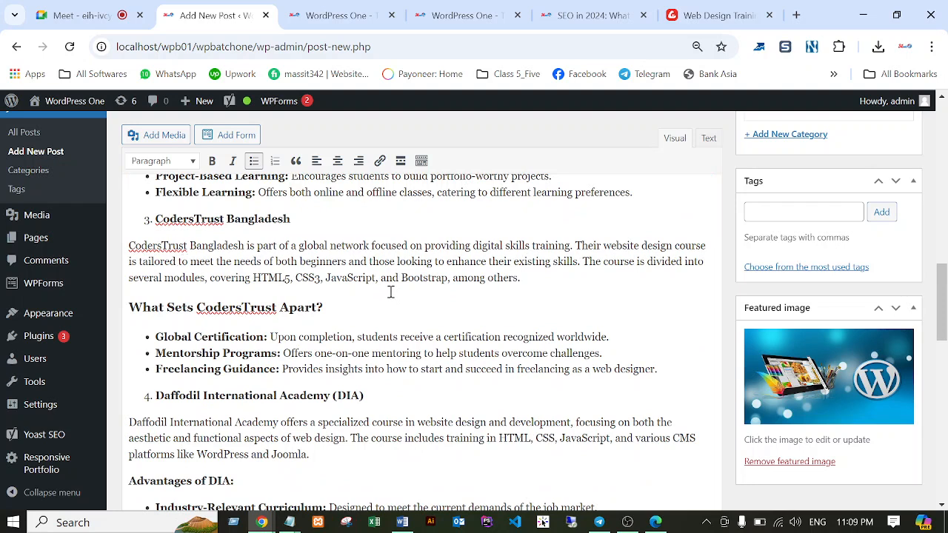
Step: Highlight the sentences flagged by Yoast's Transition words readability check and view them in the post text
scroll(391, 292, "down", 12)
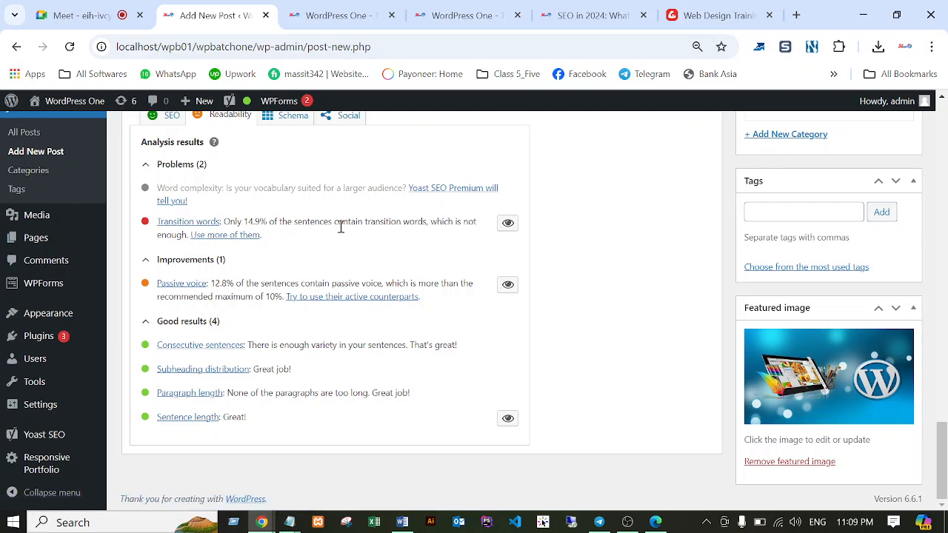
left_click(507, 222)
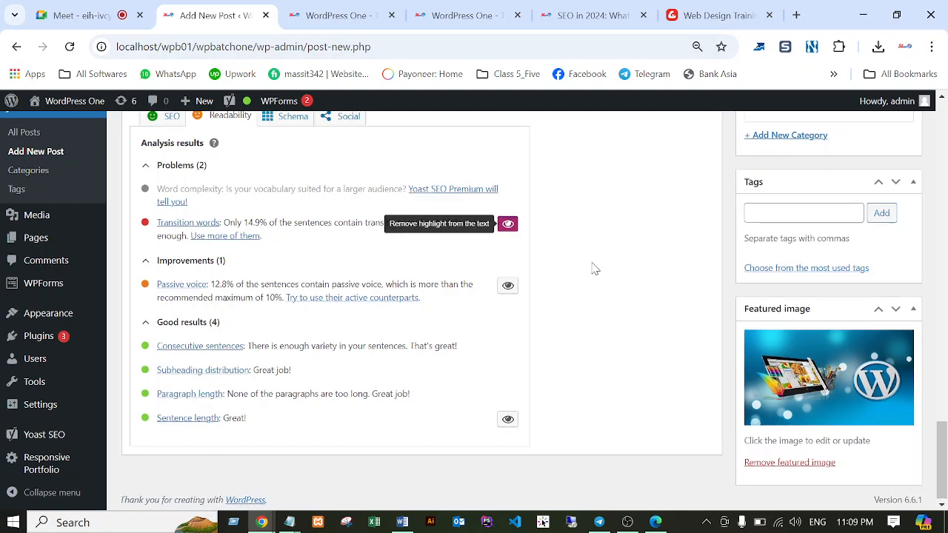
scroll(594, 268, "up", 6)
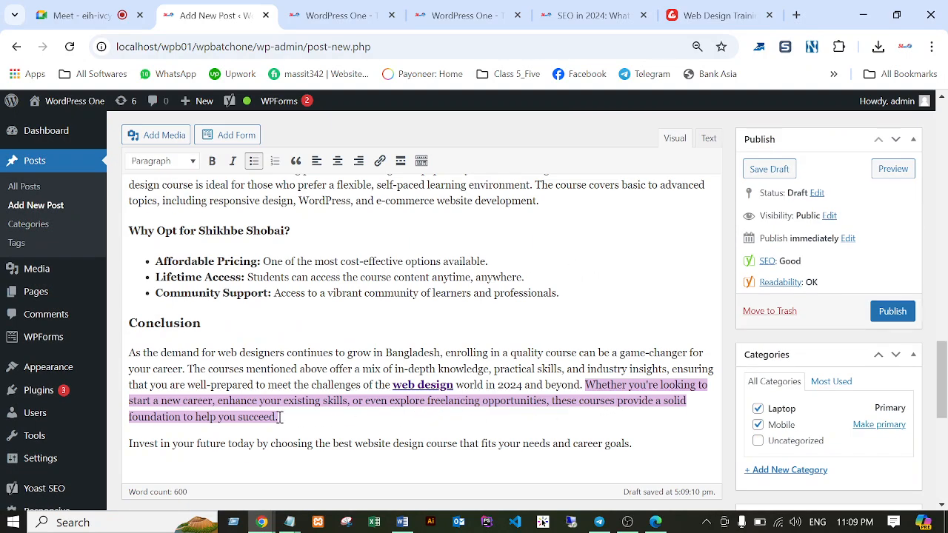
Step: Examine the sentences highlighted for the Transition words check throughout the post, from the BITM section to the Conclusion
scroll(564, 407, "down", 5)
scroll(568, 412, "up", 12)
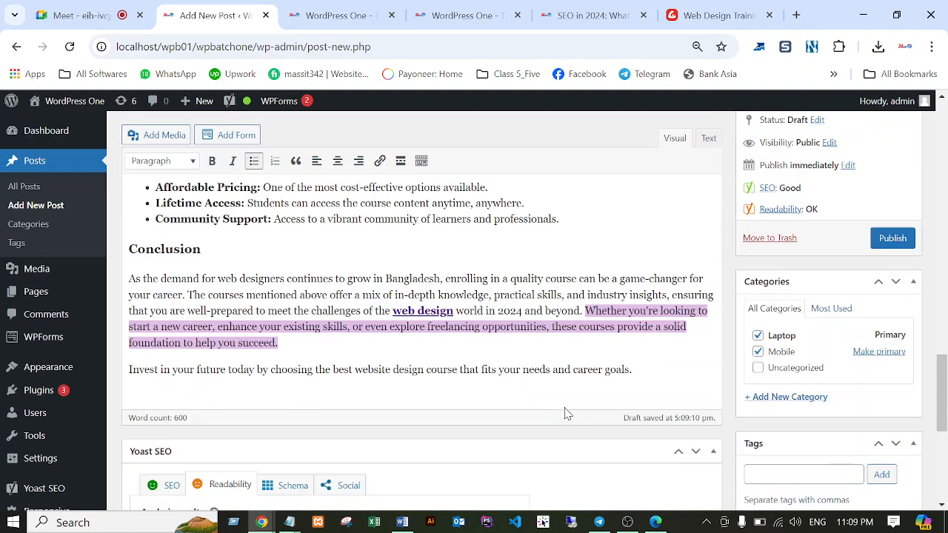
scroll(576, 401, "up", 5)
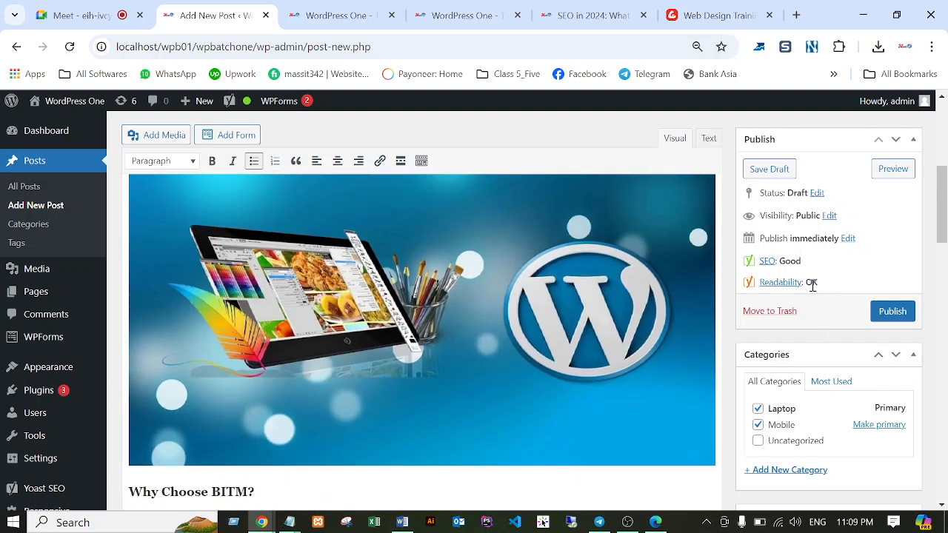
scroll(427, 317, "up", 4)
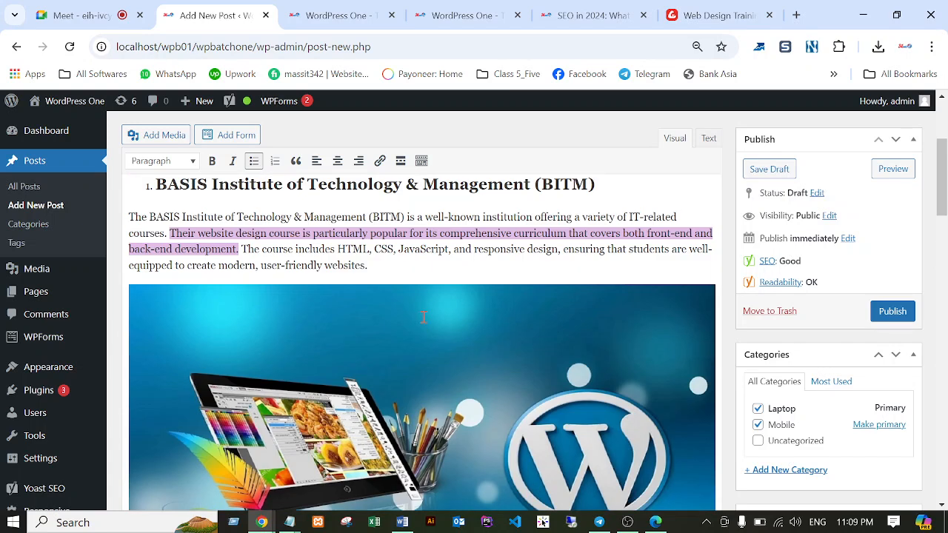
scroll(447, 326, "down", 10)
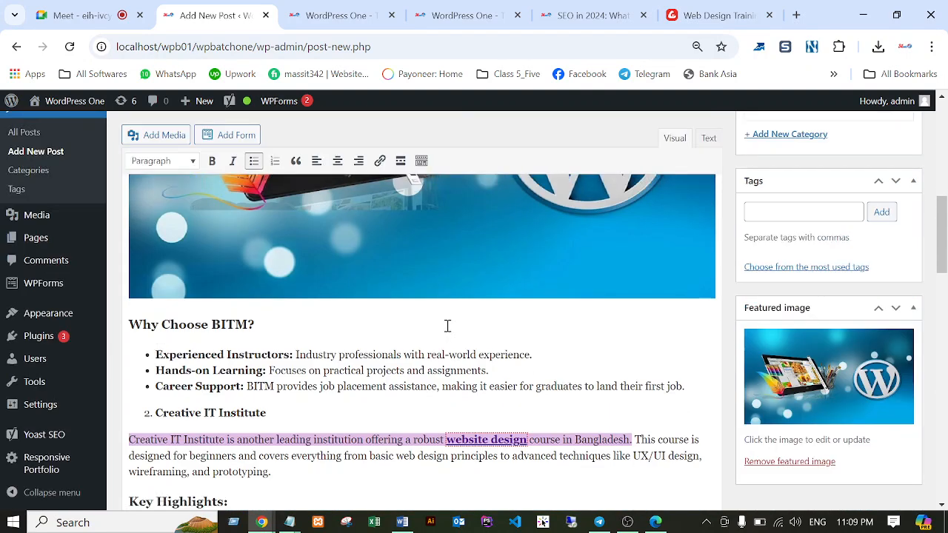
scroll(446, 327, "down", 2)
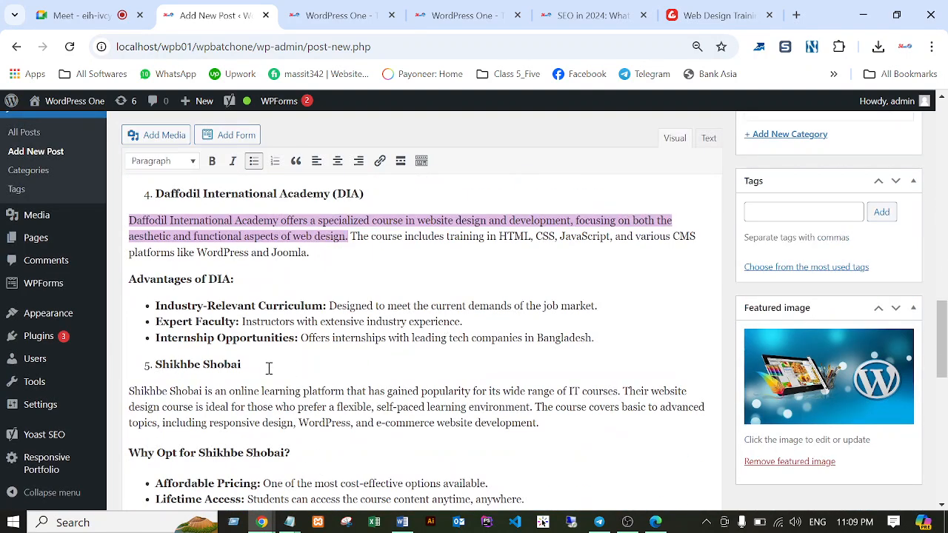
scroll(385, 351, "down", 10)
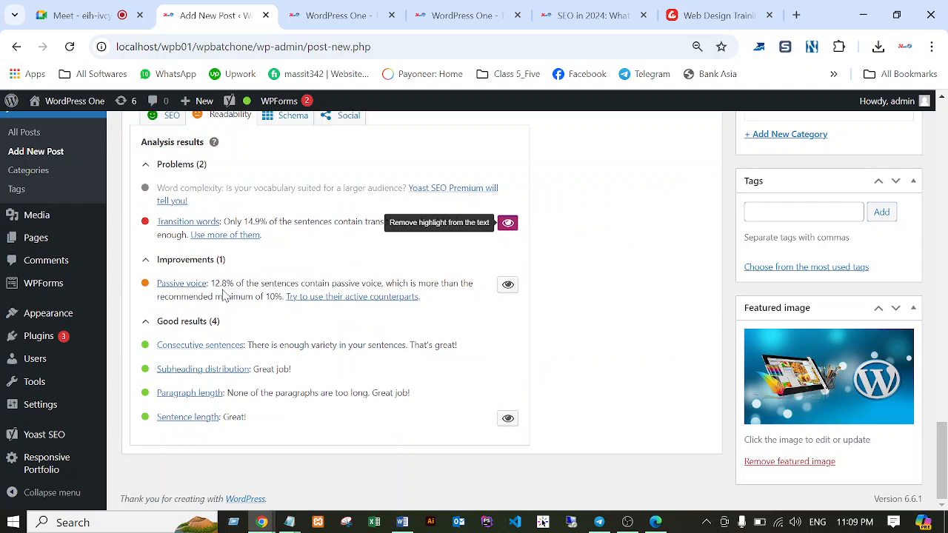
Step: Highlight the sentences flagged by Yoast's Passive voice check and view them in the post text
left_click(507, 287)
scroll(556, 303, "up", 10)
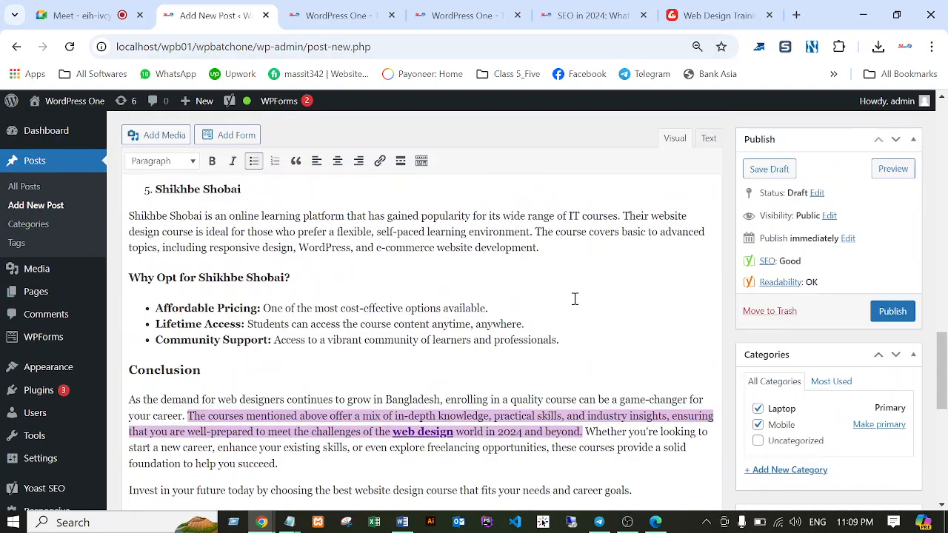
scroll(575, 298, "up", 10)
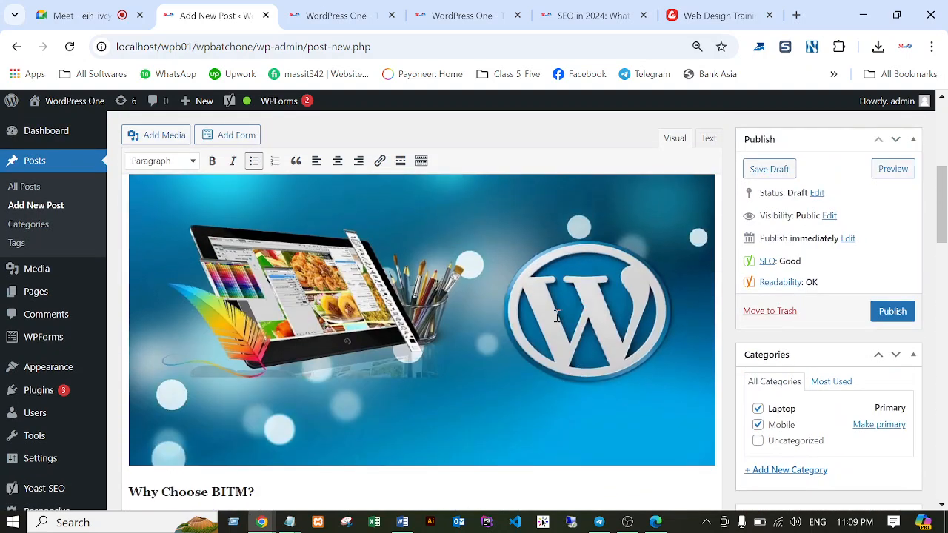
scroll(503, 324, "up", 3)
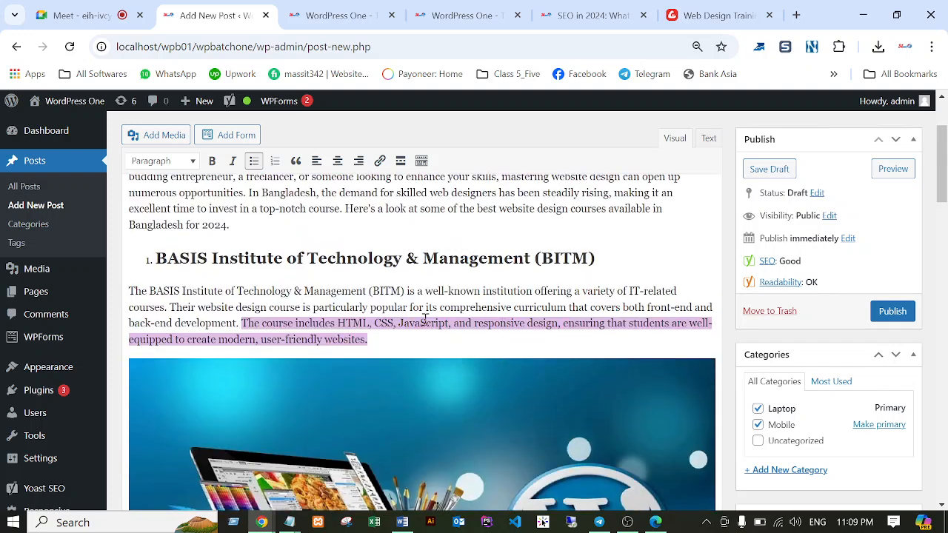
left_click(348, 328)
scroll(364, 311, "up", 3)
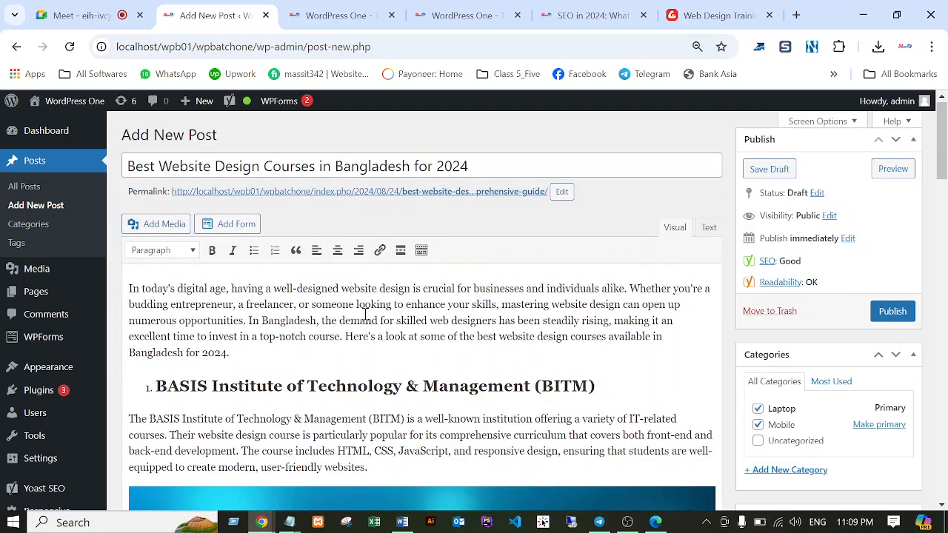
Step: Review the post from introduction to Conclusion along with Yoast's readability analysis results
scroll(439, 326, "down", 4)
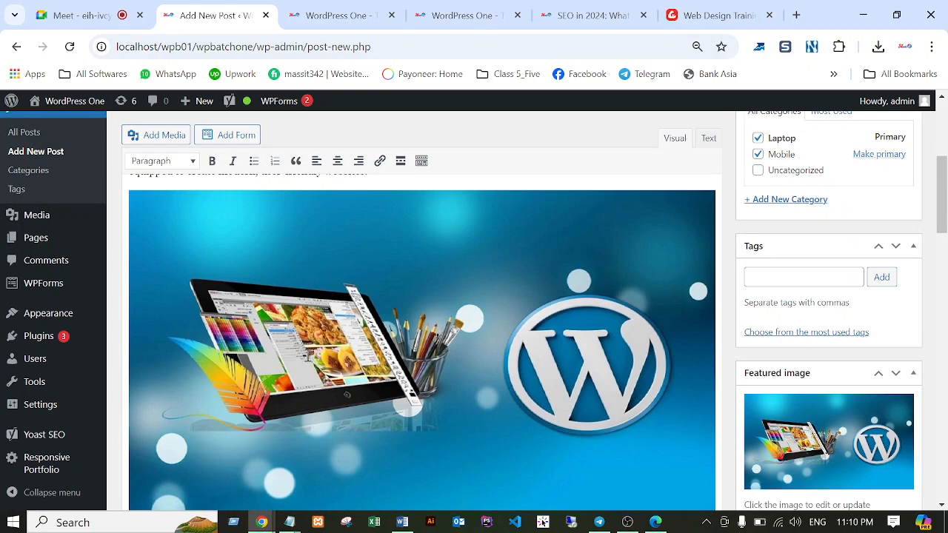
scroll(340, 357, "up", 4)
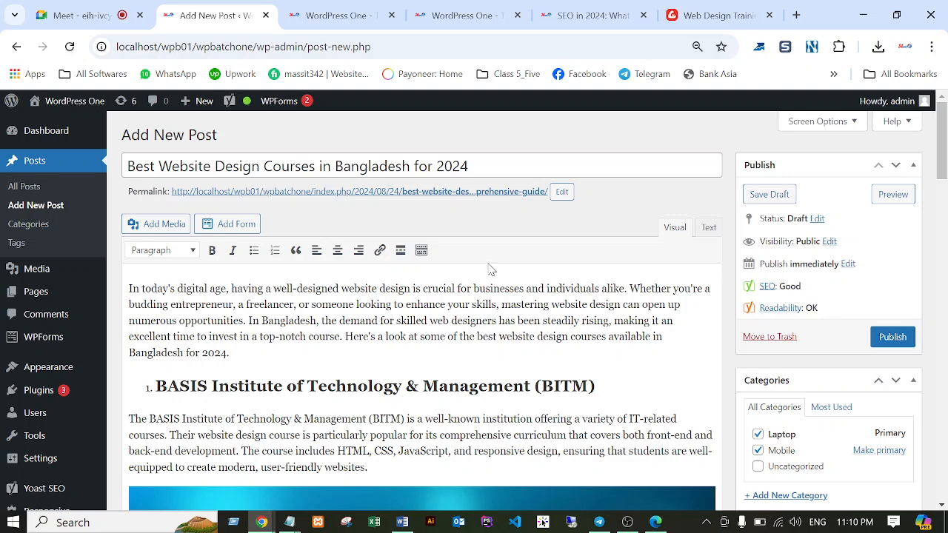
scroll(518, 311, "down", 10)
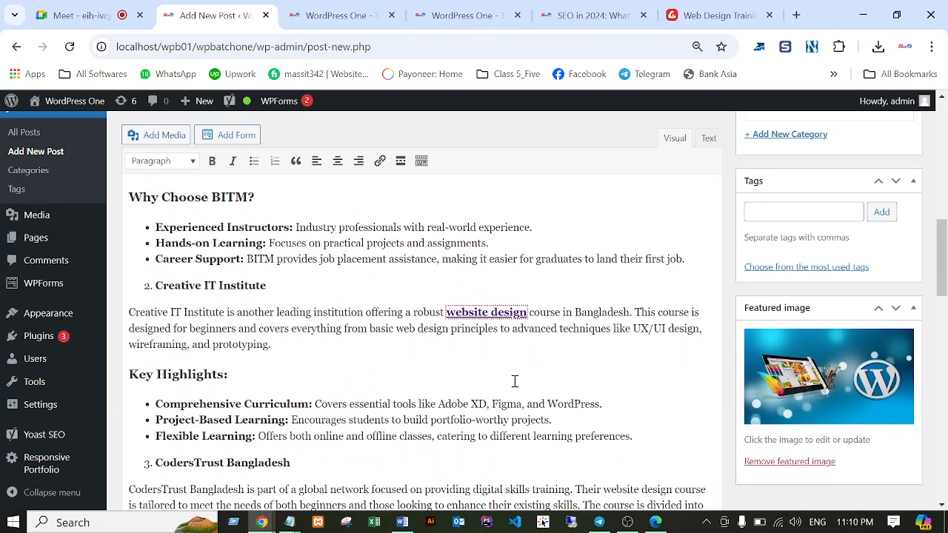
scroll(514, 381, "down", 15)
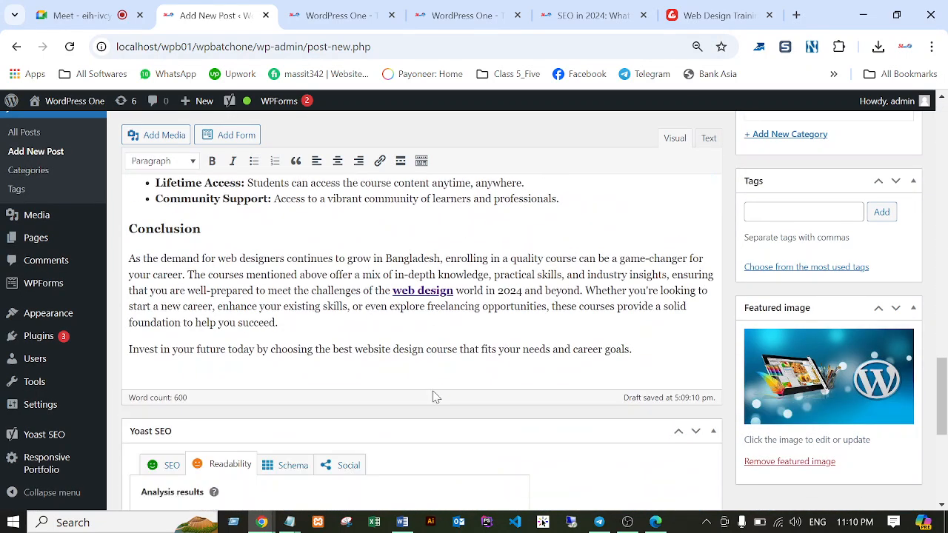
scroll(437, 392, "down", 3)
scroll(502, 364, "down", 1)
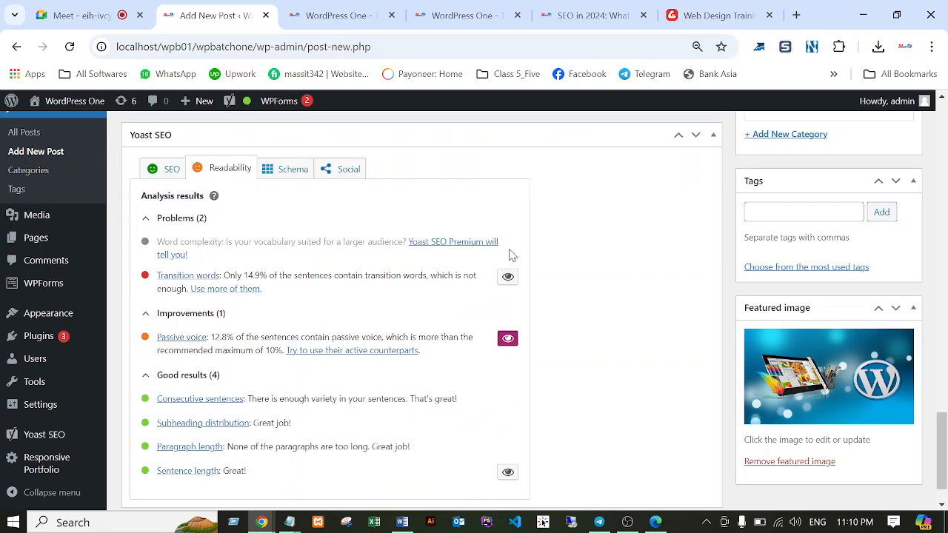
scroll(508, 255, "down", 1)
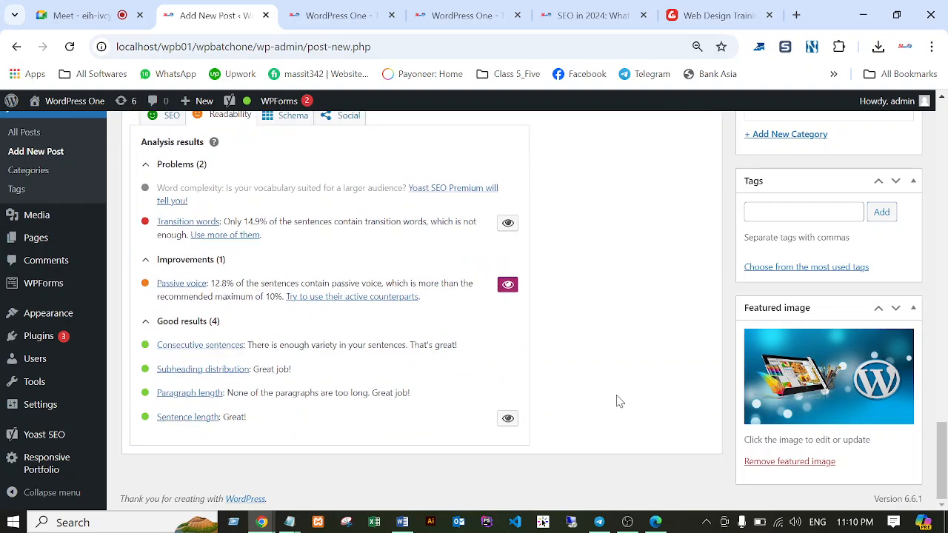
scroll(618, 400, "up", 4)
scroll(620, 401, "up", 2)
scroll(605, 395, "up", 20)
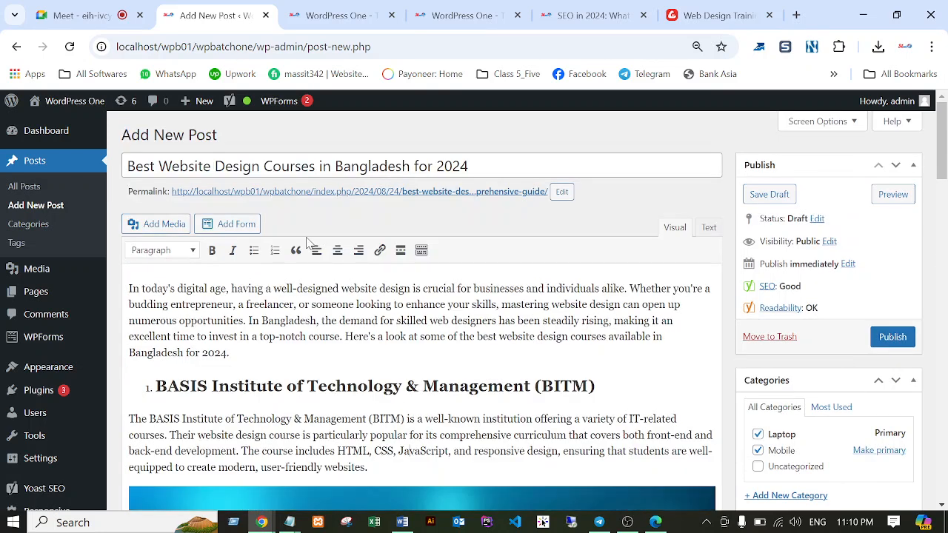
left_click(149, 281)
scroll(434, 338, "down", 10)
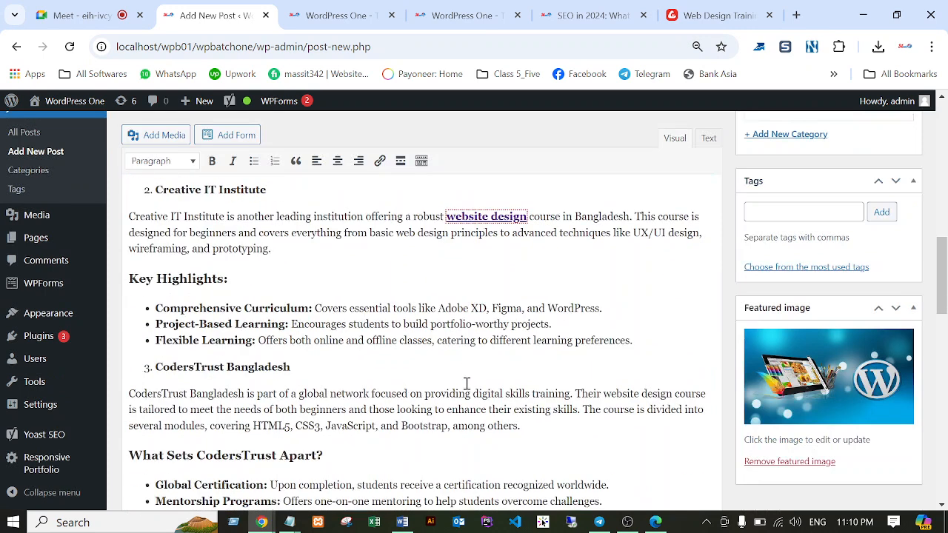
scroll(463, 374, "up", 10)
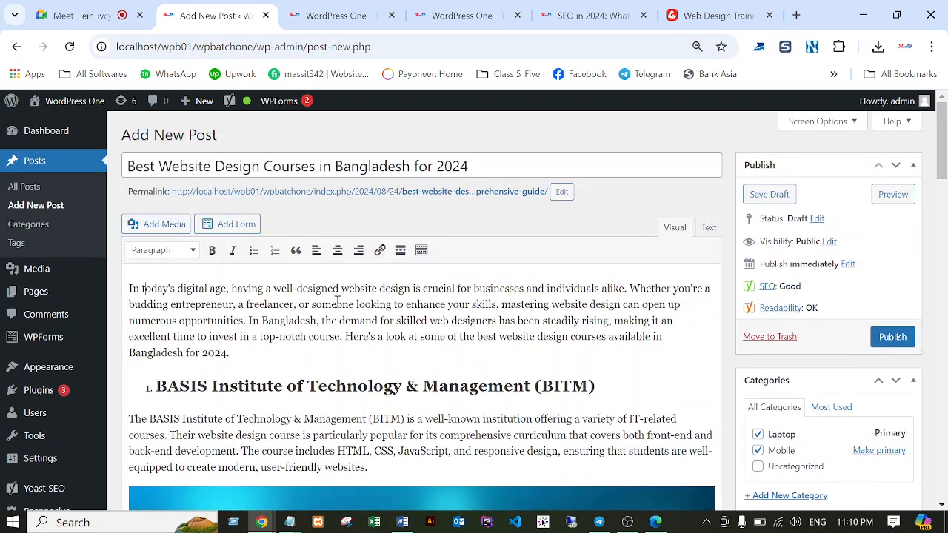
Step: Copy the address of the site's home page, localhost/wpb01/wpbatchone/, and return to the post editor
left_click(474, 15)
left_click(317, 48)
key("ctrl+c")
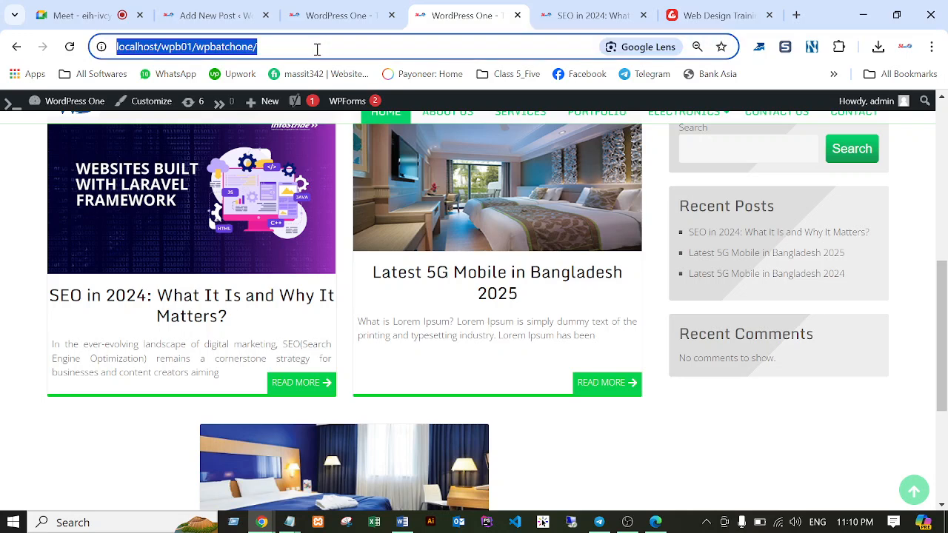
left_click(227, 16)
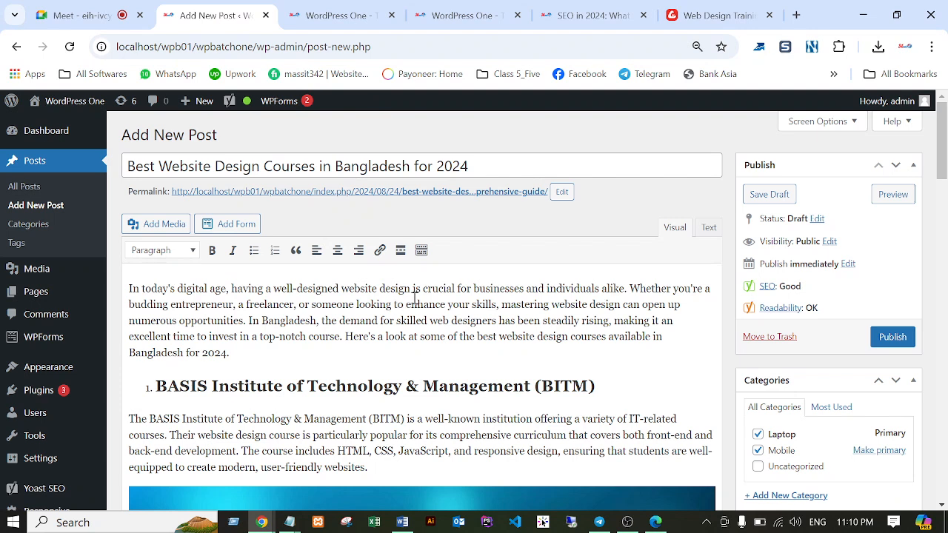
Step: Make "website design" in the introduction's first sentence bold and link it to the copied home page address
left_click_drag(342, 288, 409, 287)
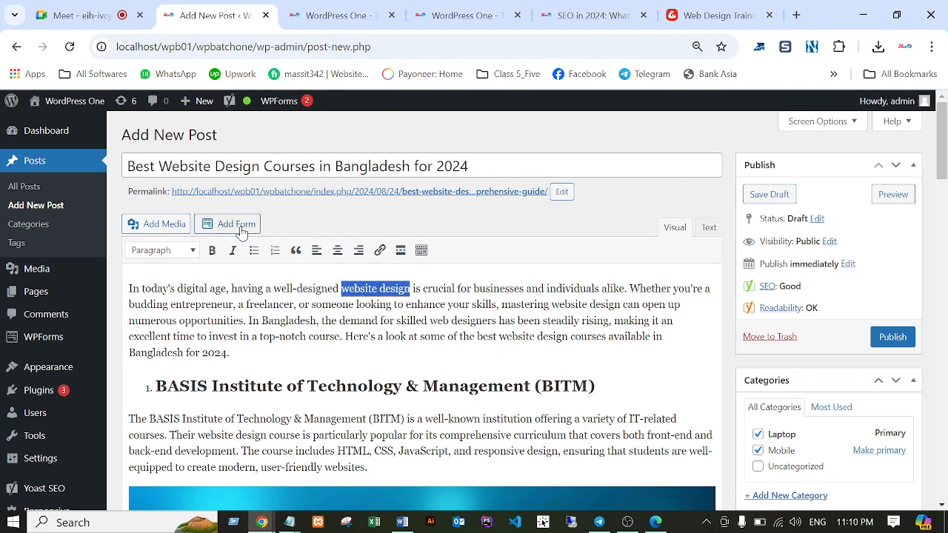
left_click(211, 251)
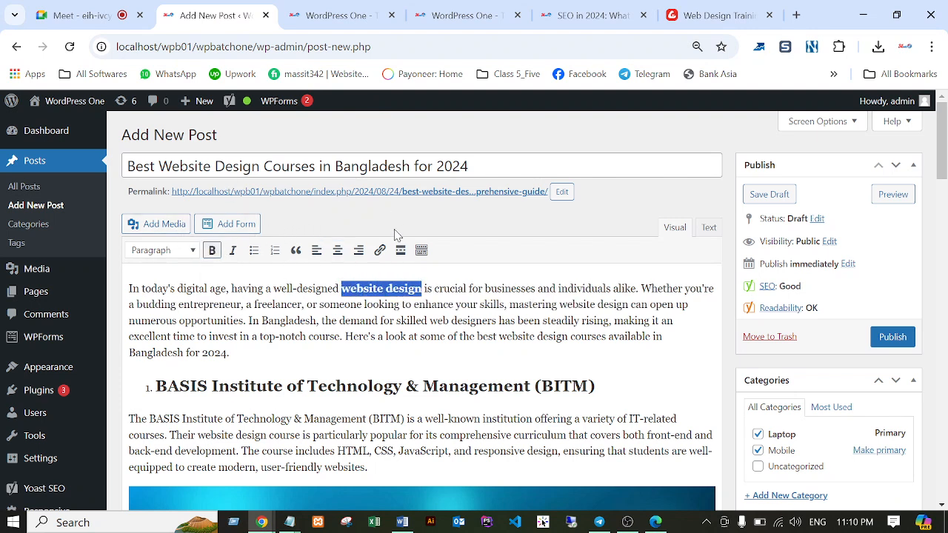
left_click(379, 250)
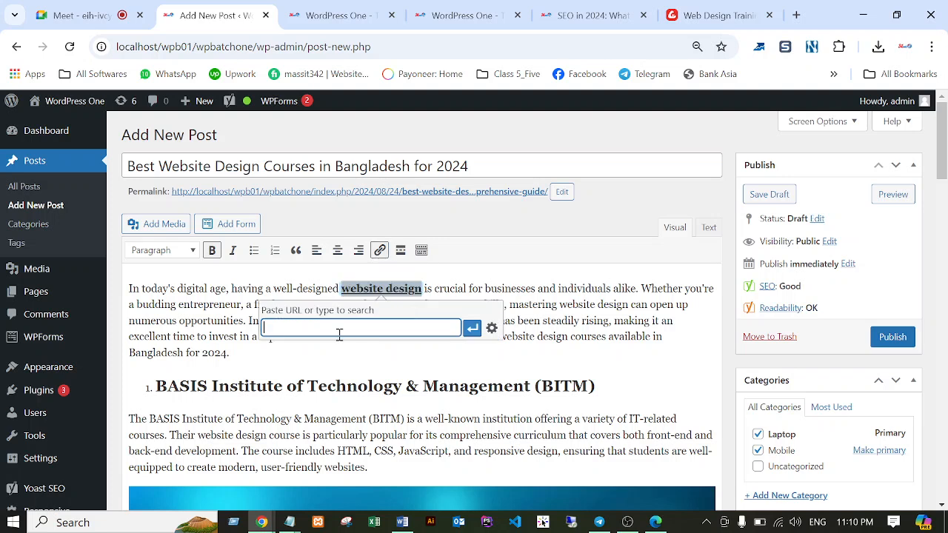
key("ctrl+v")
left_click(472, 328)
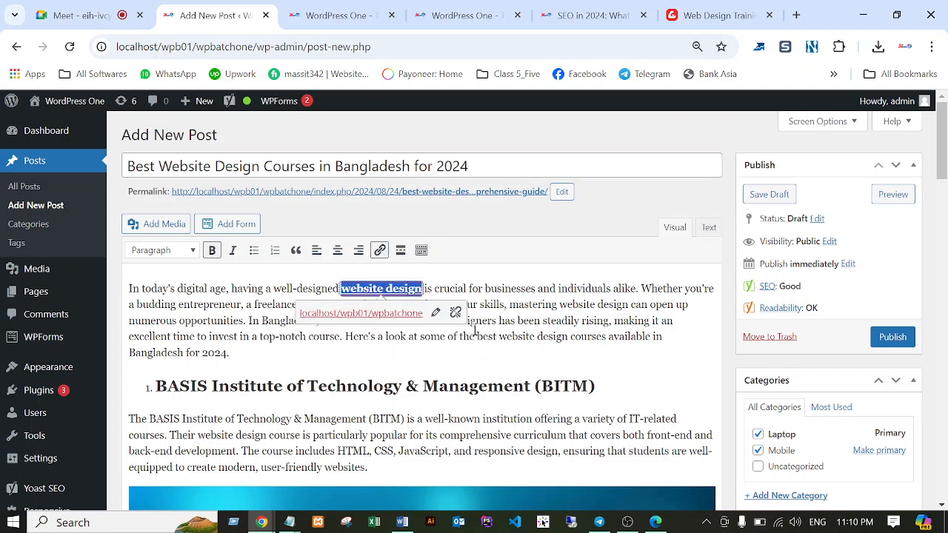
left_click(499, 355)
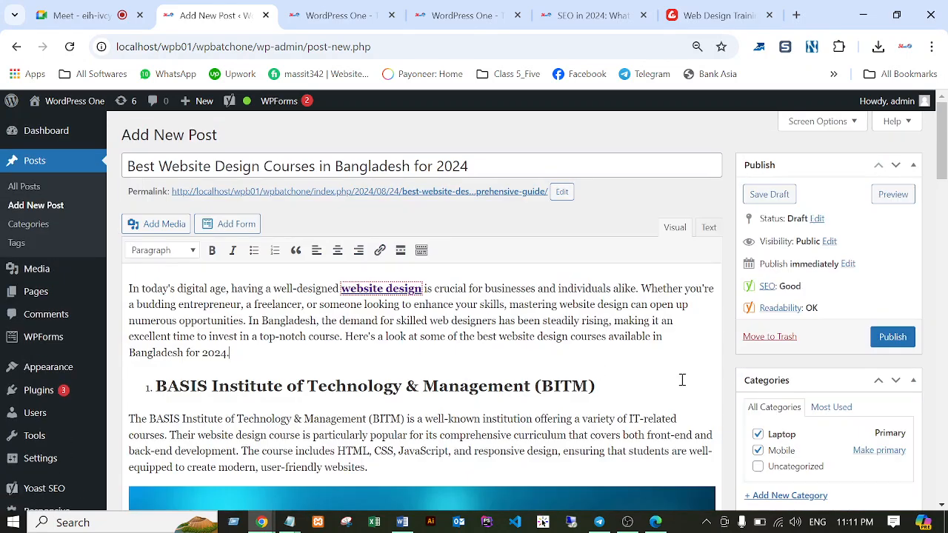
Step: Publish the post and close the Web Design Training and "SEO in 2024" pages in the browser
scroll(607, 374, "down", 1)
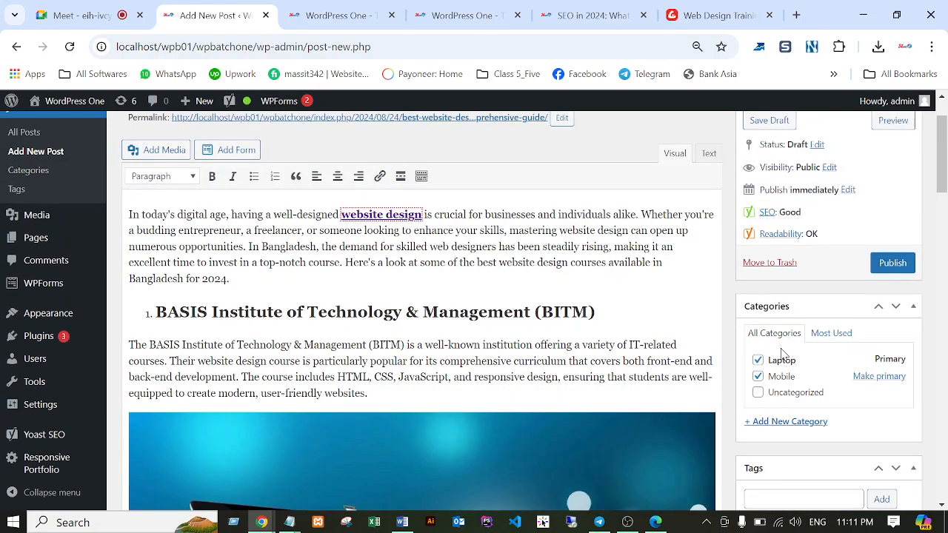
left_click(892, 264)
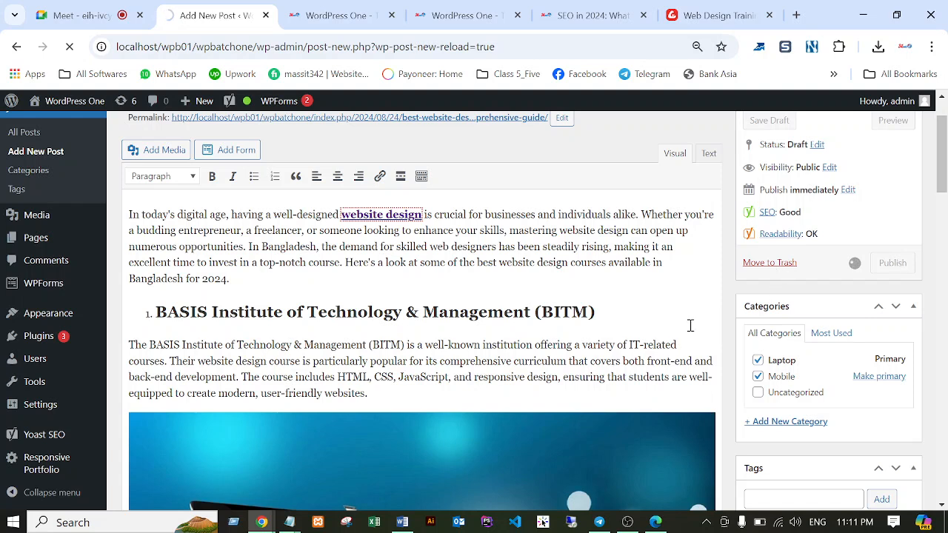
left_click(770, 15)
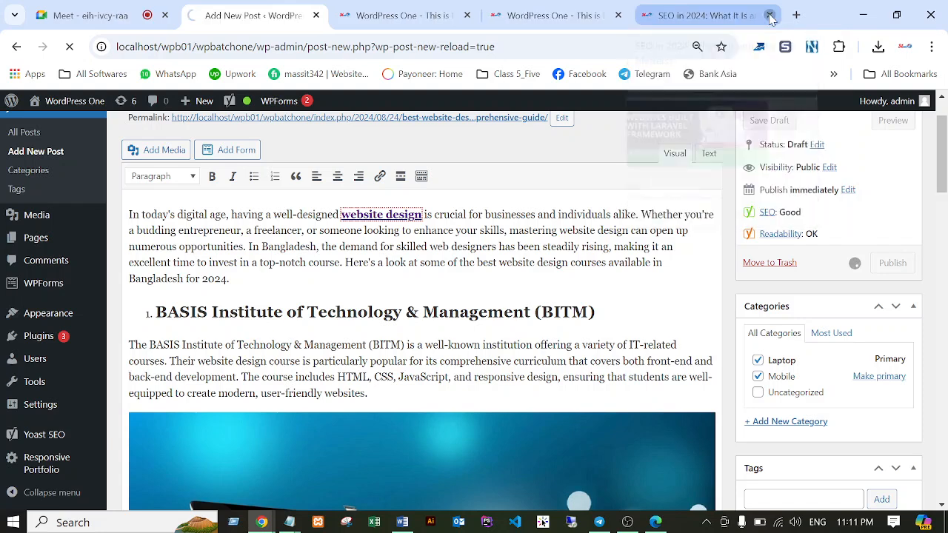
left_click(768, 15)
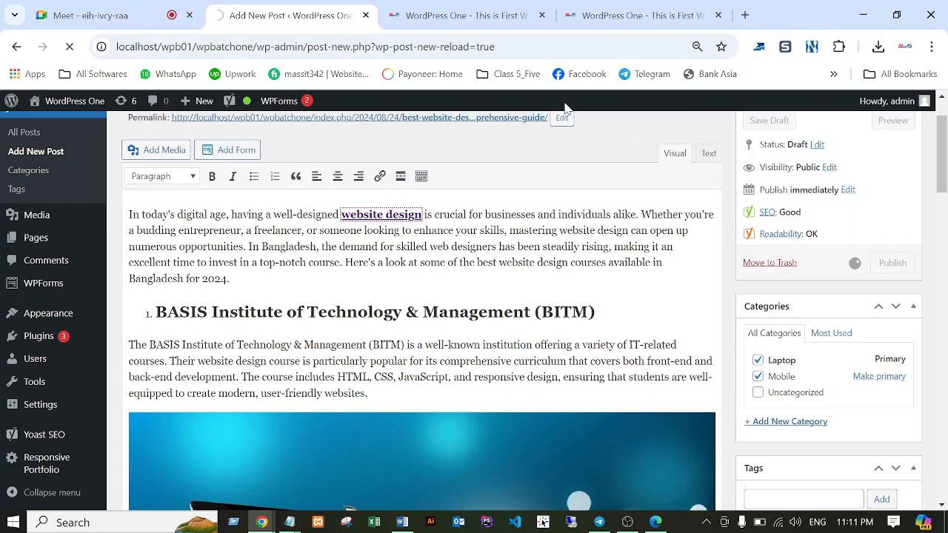
left_click(105, 16)
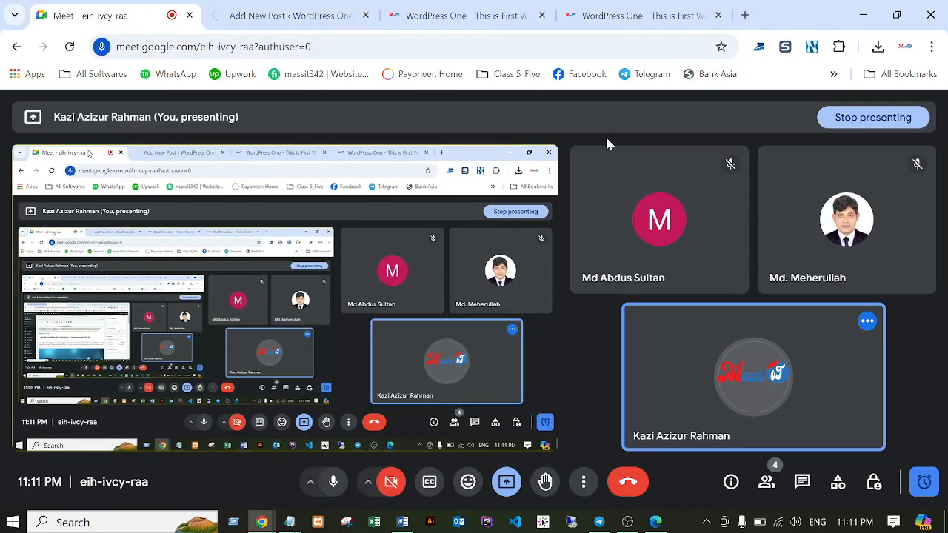
mouse_move(620, 154)
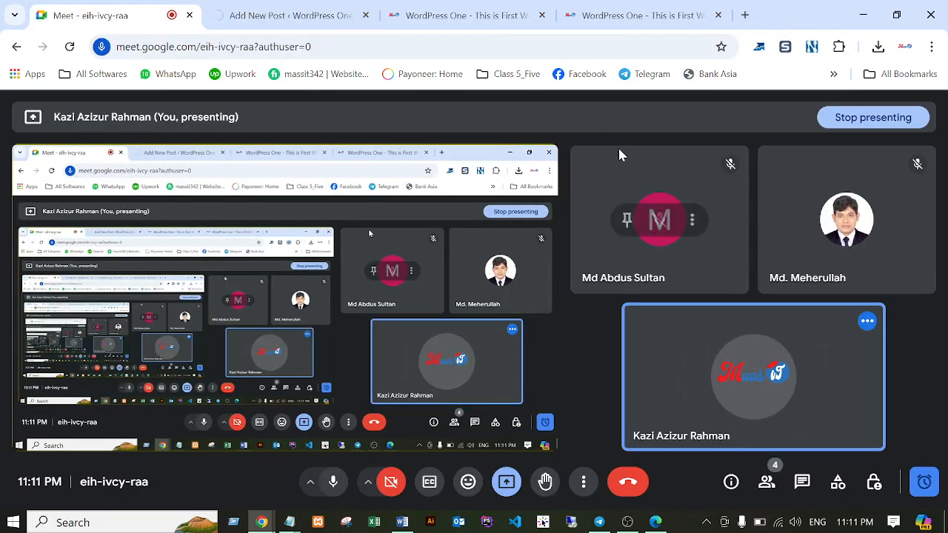
left_click(297, 13)
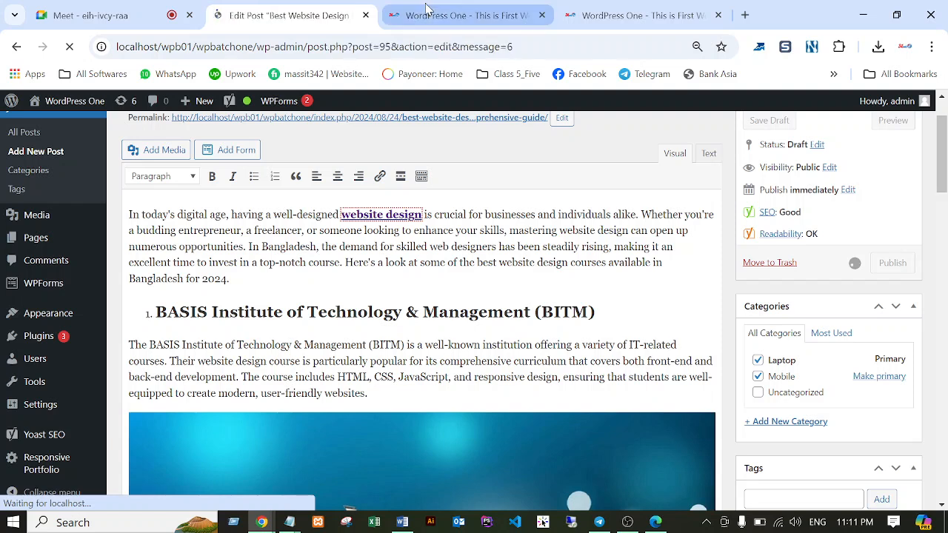
Step: Switch from the post editor to the site's home page and reload it
mouse_move(426, 8)
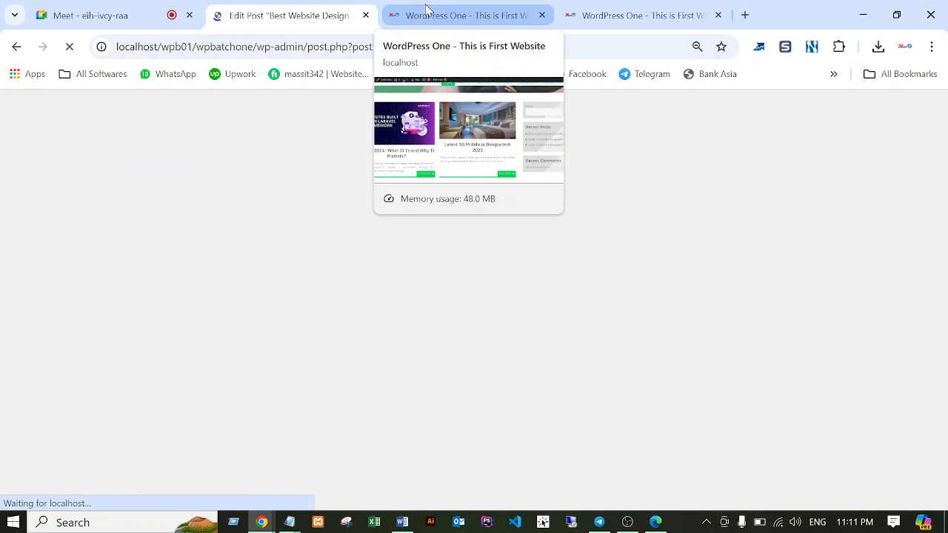
left_click(431, 12)
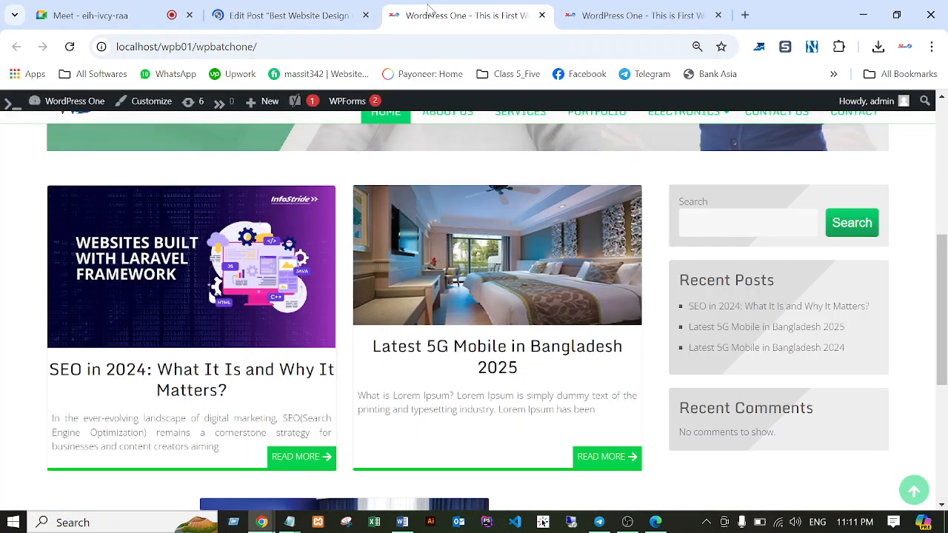
left_click(275, 10)
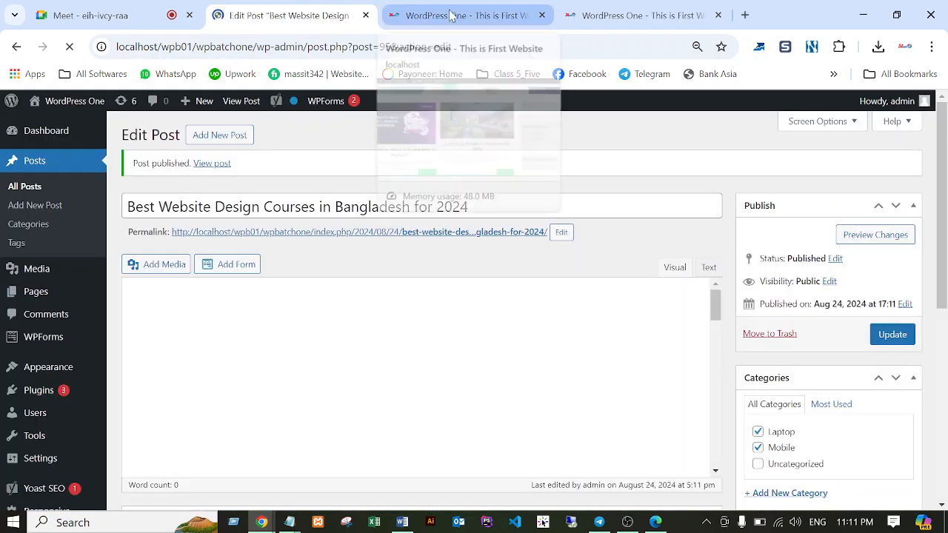
left_click(452, 15)
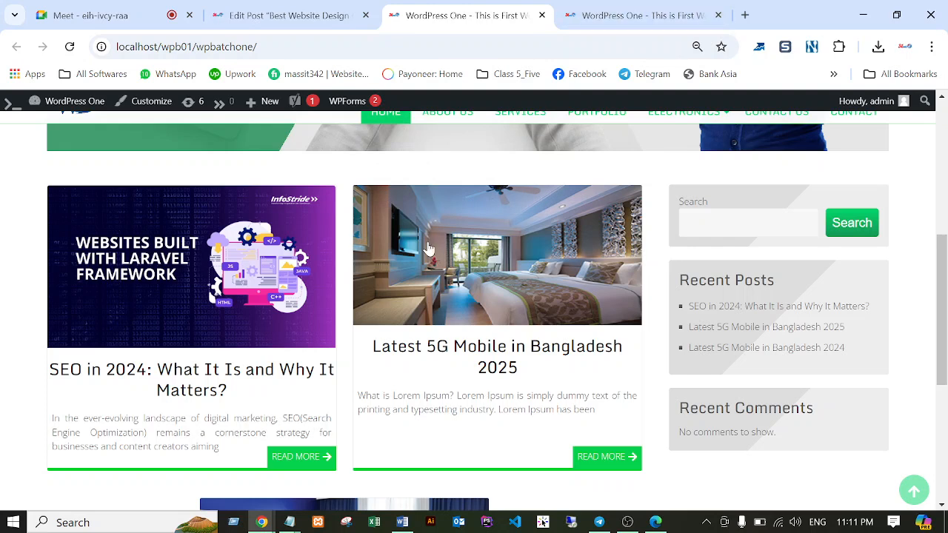
scroll(921, 224, "up", 6)
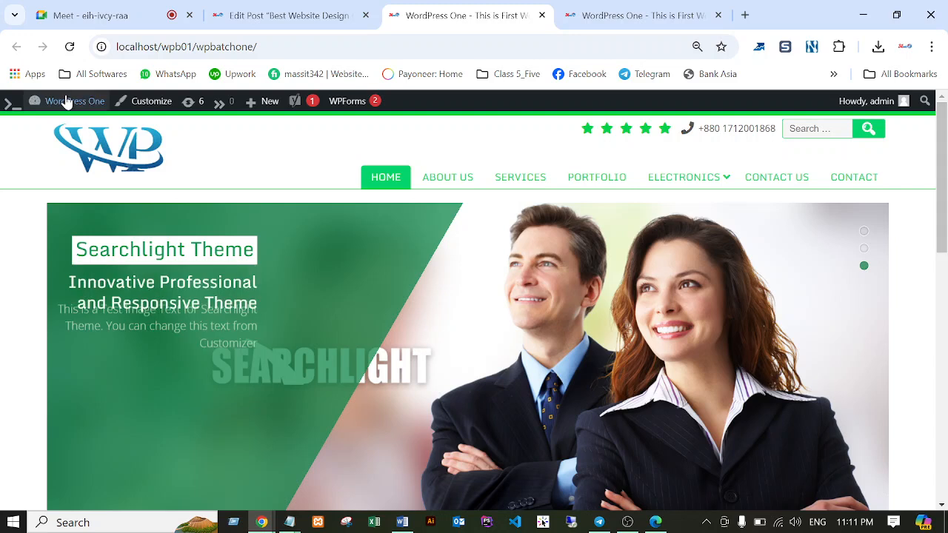
left_click(69, 46)
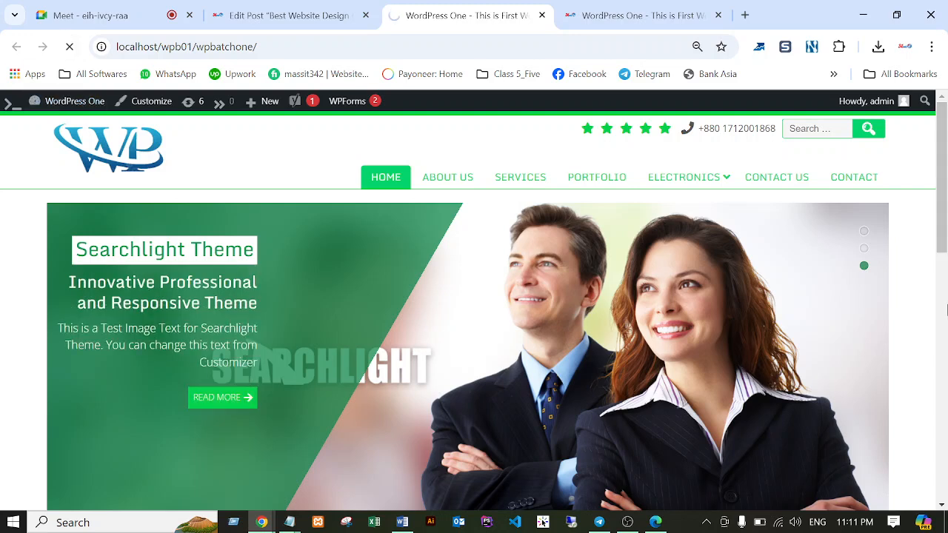
Step: Examine the home page's post cards and Recent Posts list for the new website design courses post
scroll(930, 370, "down", 5)
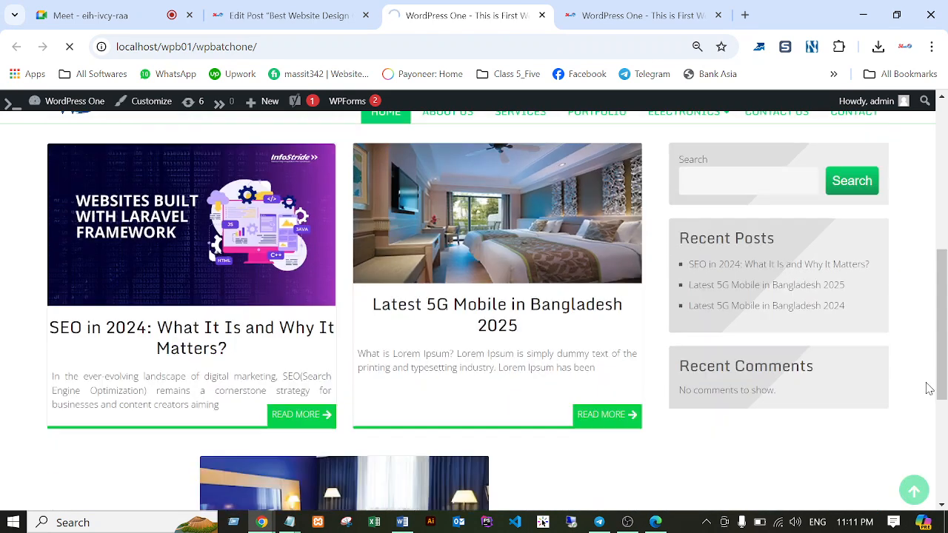
scroll(226, 300, "down", 1)
scroll(619, 280, "up", 3)
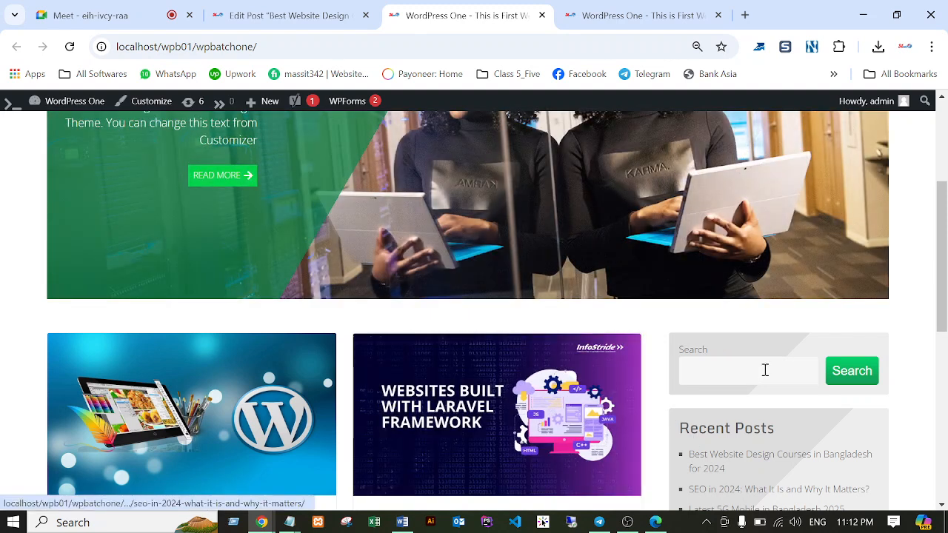
scroll(947, 326, "down", 2)
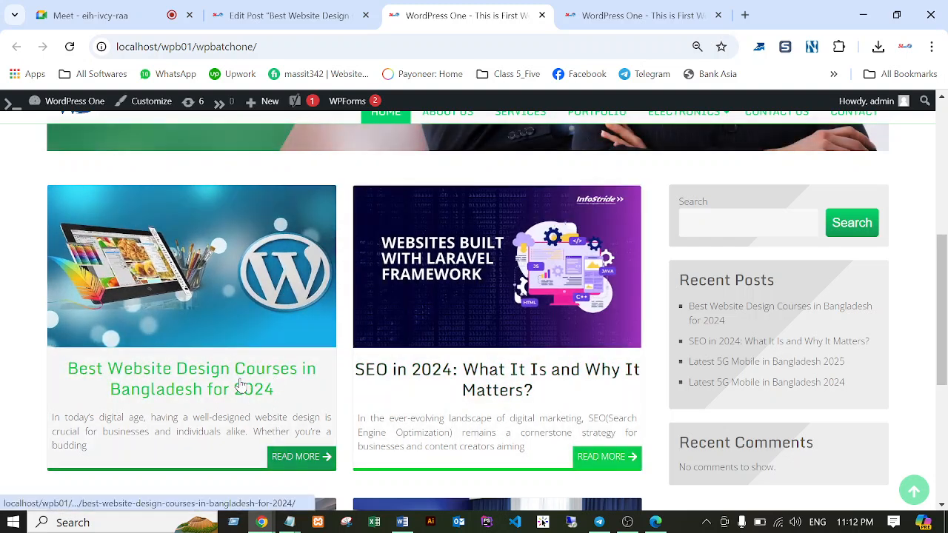
scroll(600, 341, "up", 1)
scroll(891, 296, "up", 1)
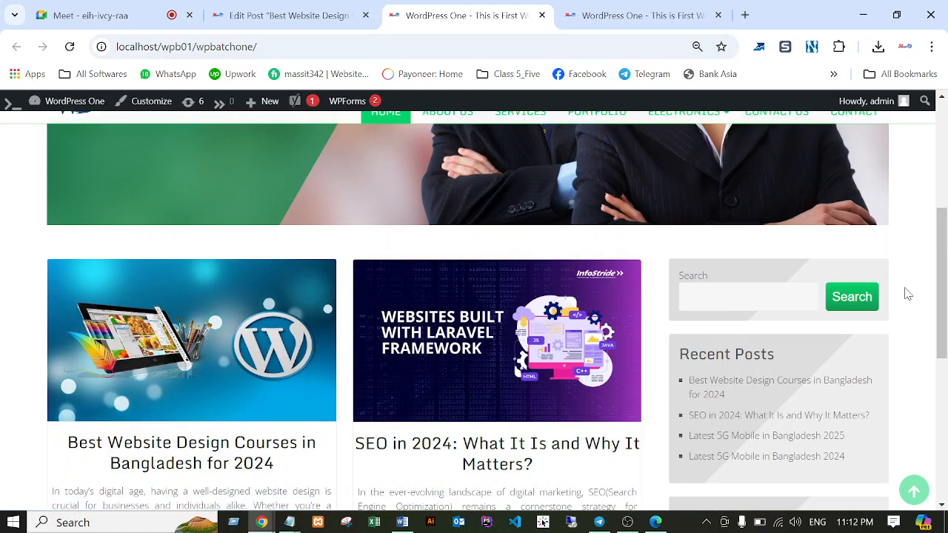
scroll(905, 292, "up", 4)
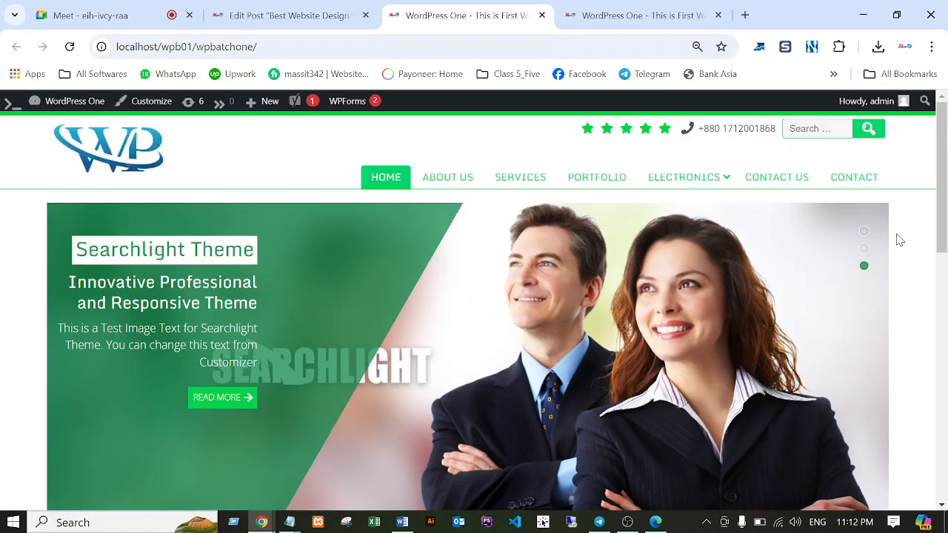
Step: Open alpsintlbd.com in a new browser tab and examine the headline on its page
left_click(745, 15)
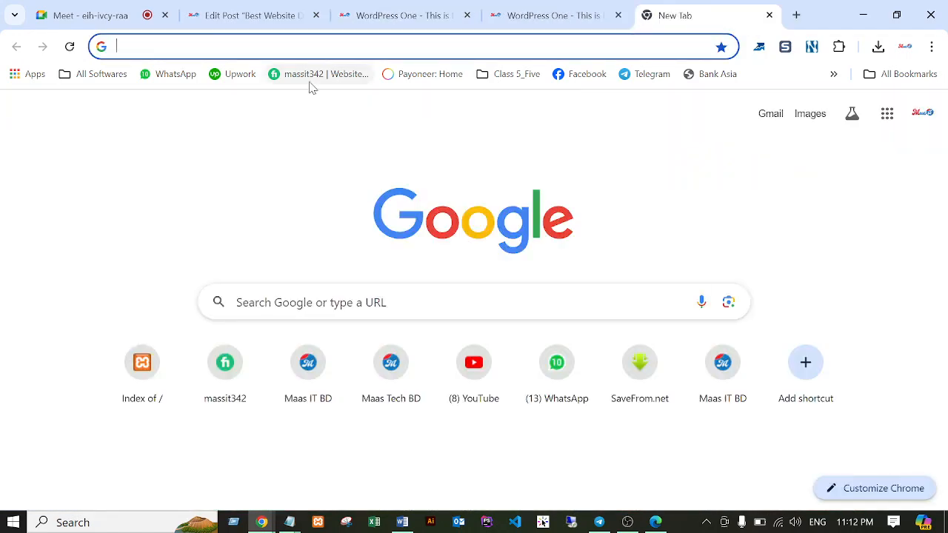
type("alp")
key("Return")
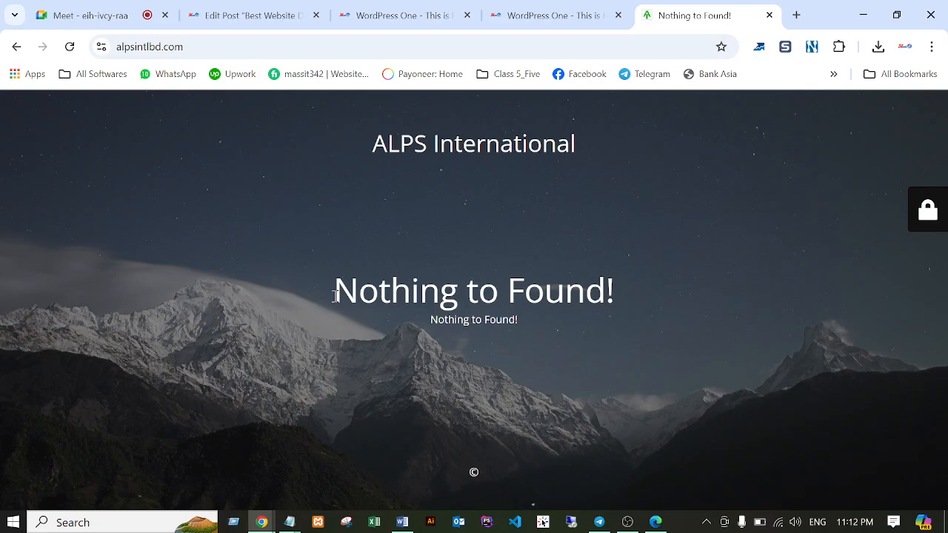
left_click_drag(336, 296, 612, 300)
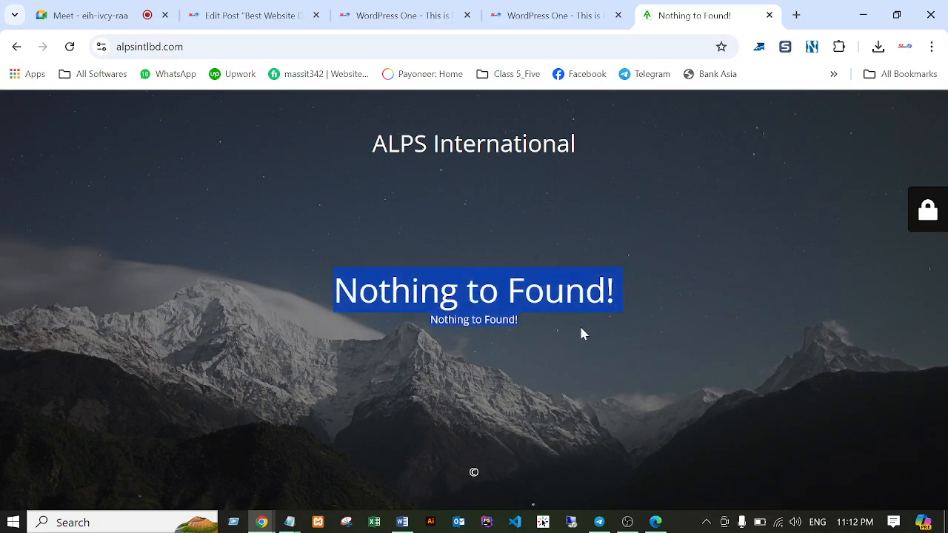
left_click(695, 344)
Step: Search the page source of alpsintlbd.com for "themes", closing the source view and the site when done
right_click(649, 158)
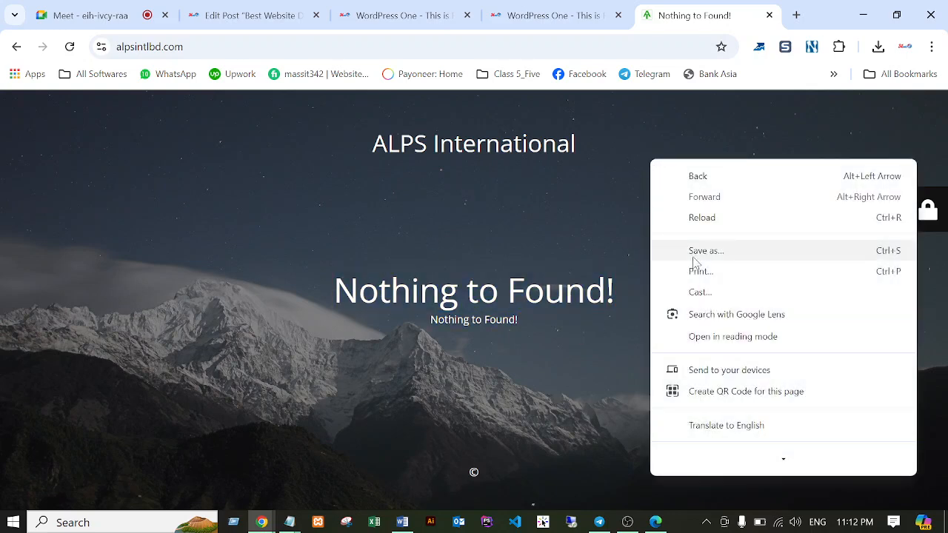
mouse_move(766, 463)
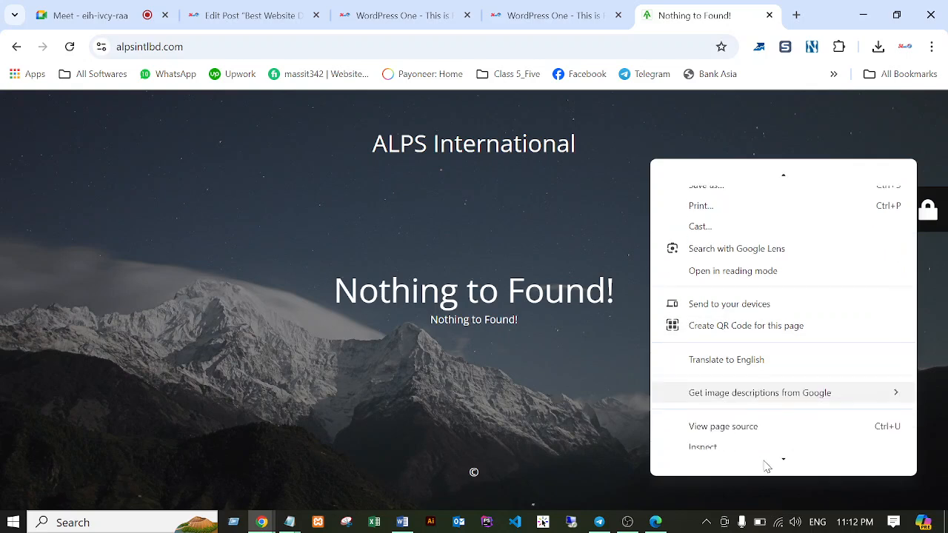
left_click(722, 439)
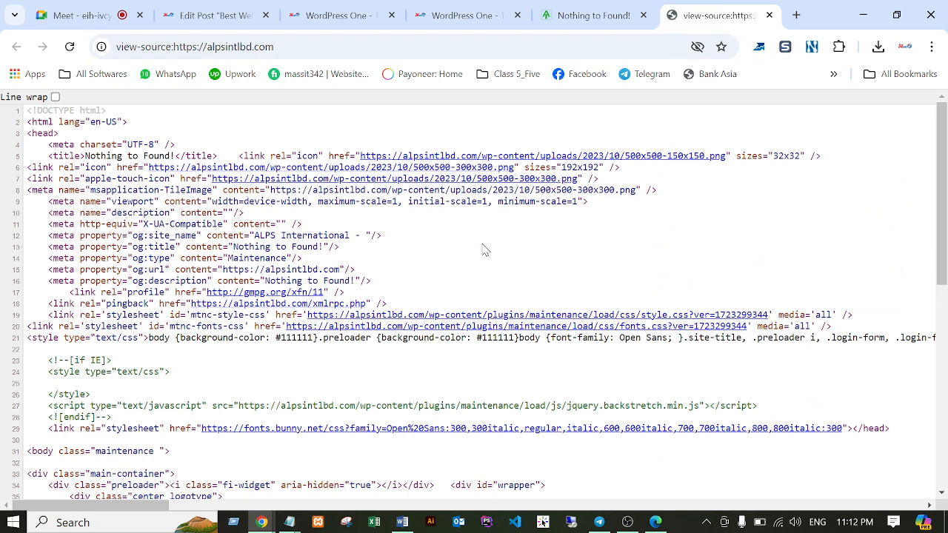
key("ctrl+f")
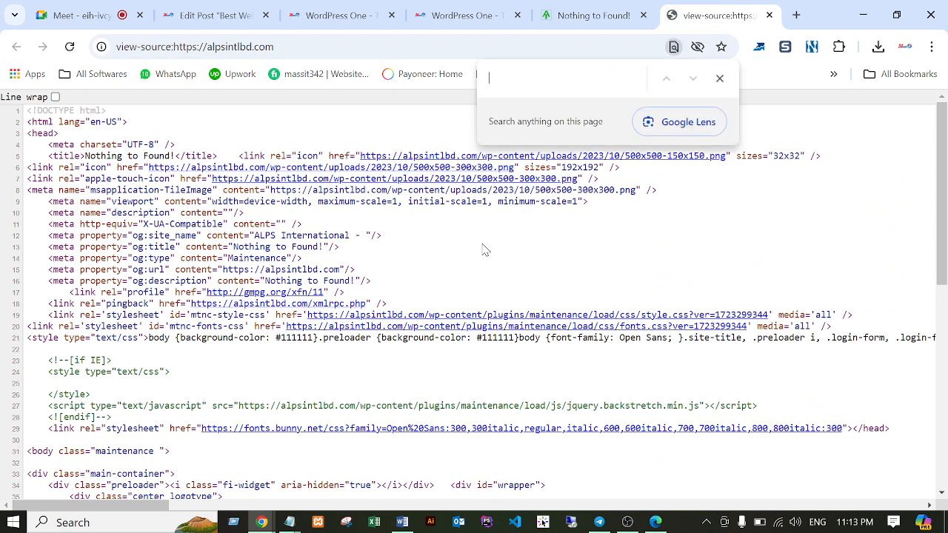
type("themes")
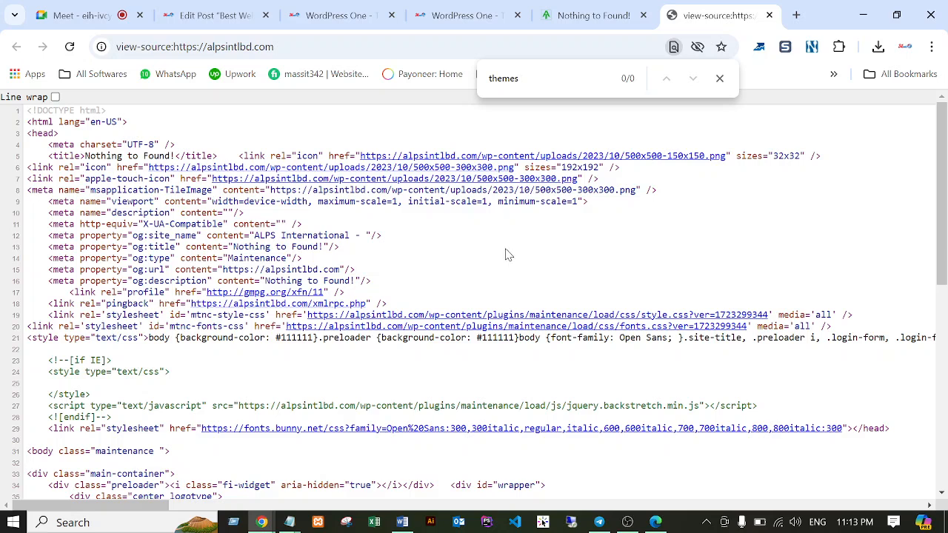
scroll(502, 256, "down", 3)
scroll(503, 281, "up", 4)
left_click(770, 15)
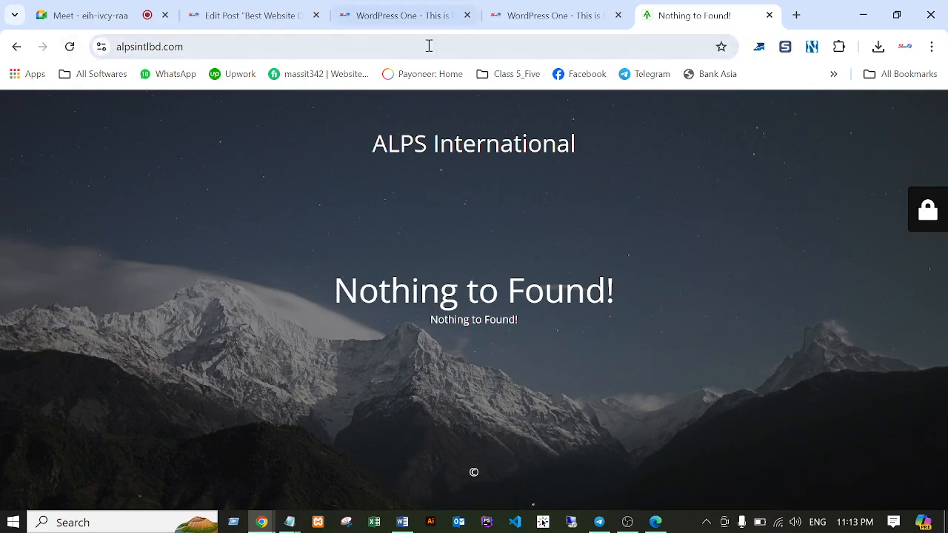
left_click(769, 15)
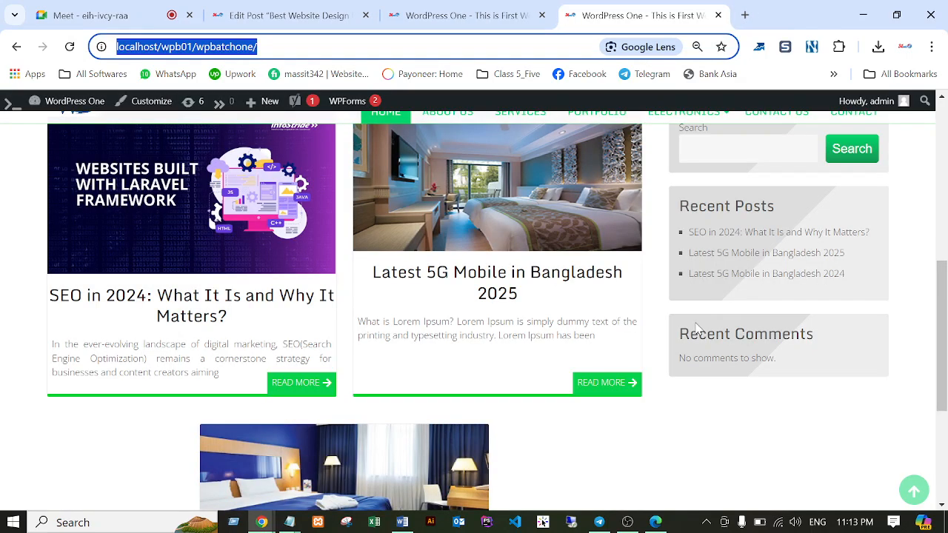
Step: Reload the home page in the remaining tab and open the full "Best Website Design Courses in Bangladesh for 2024" post
scroll(696, 328, "up", 3)
scroll(503, 437, "down", 1)
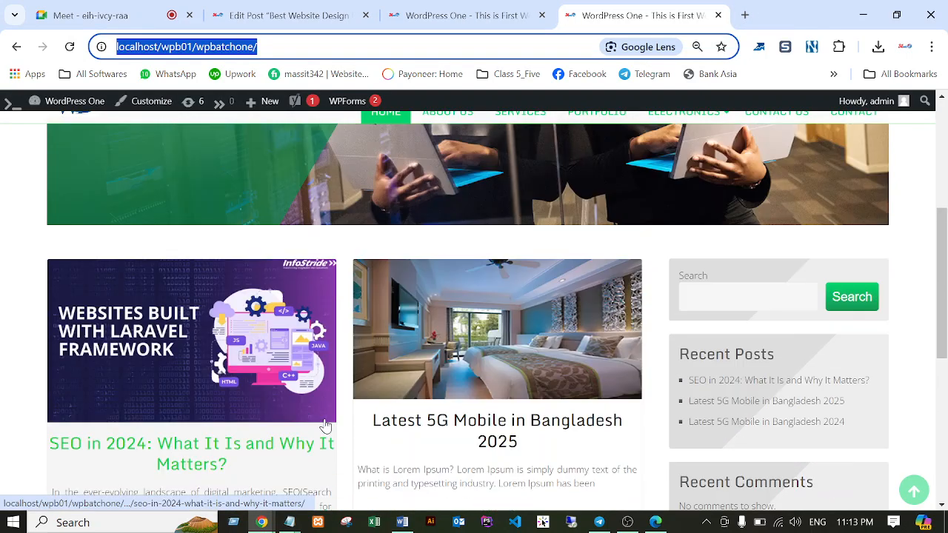
scroll(474, 429, "down", 1)
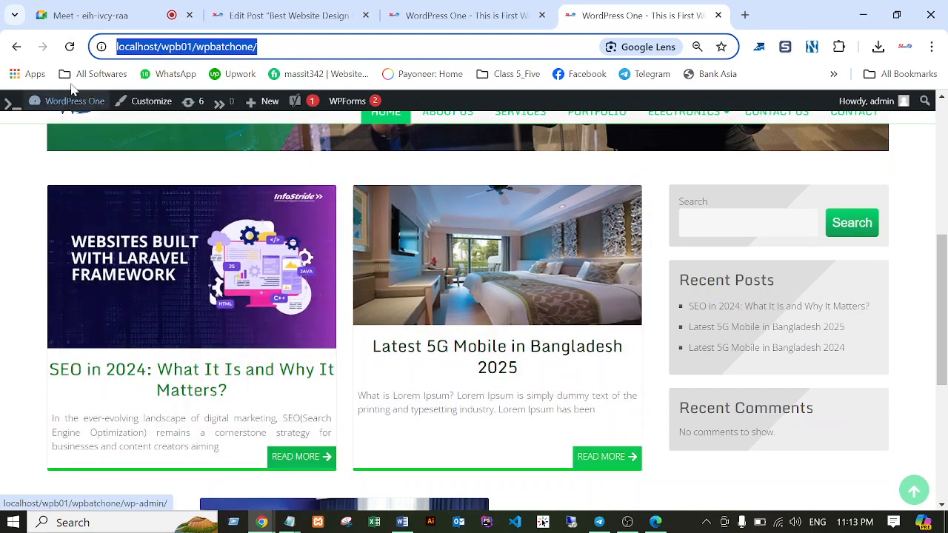
left_click(69, 48)
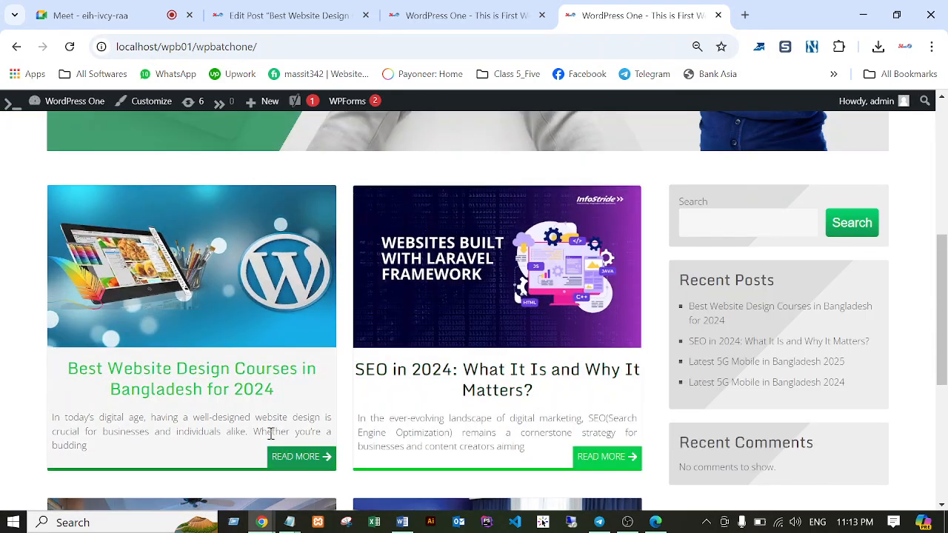
scroll(650, 414, "down", 1)
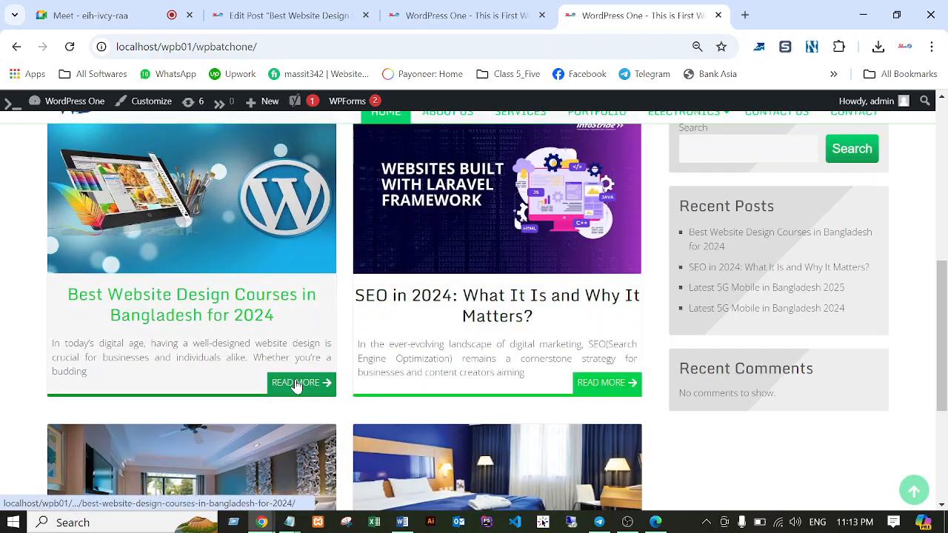
left_click(296, 386)
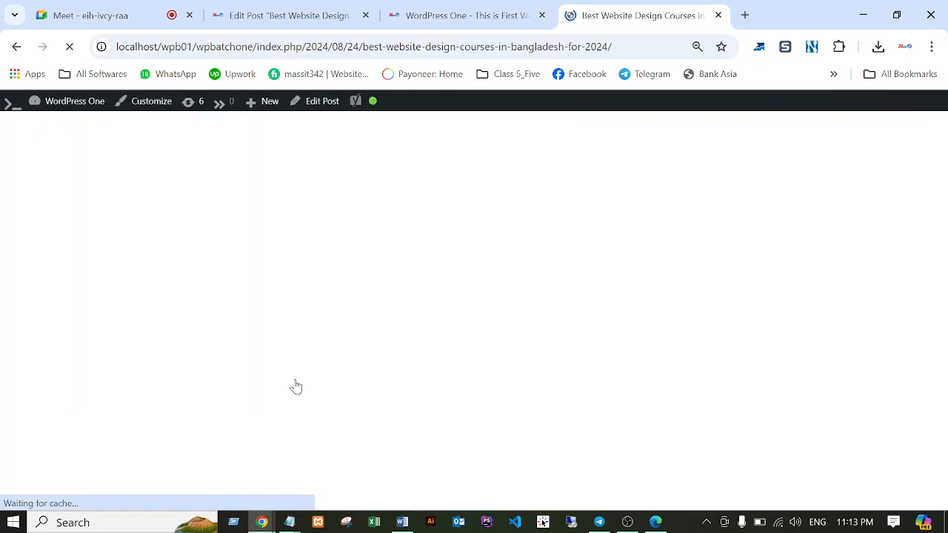
Step: Review the published post's title, introduction with its "website design" link, BITM section and image
scroll(936, 344, "down", 3)
scroll(937, 345, "down", 2)
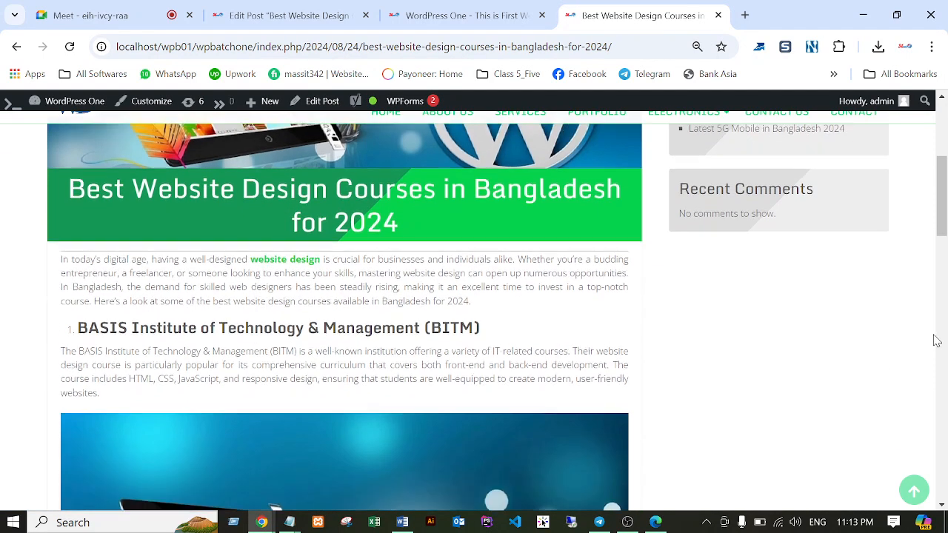
scroll(930, 338, "up", 1)
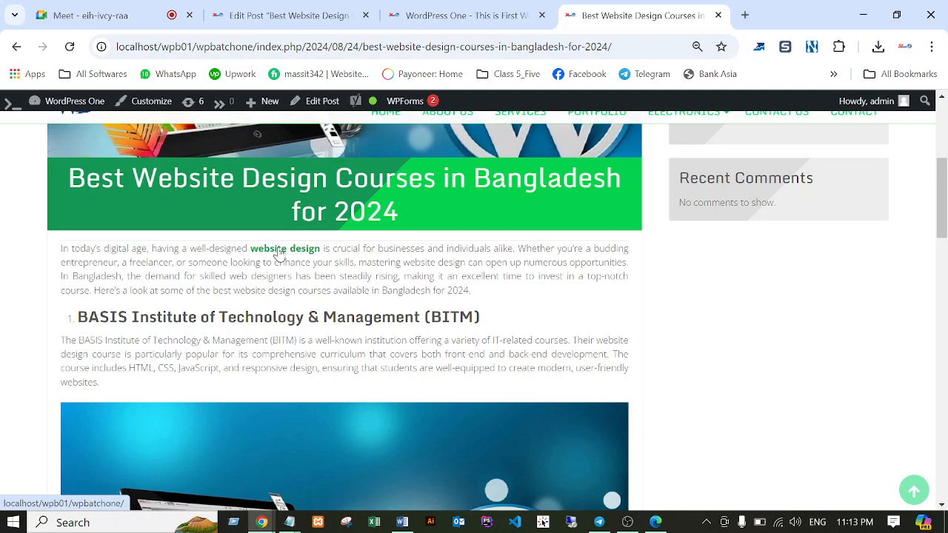
scroll(388, 262, "down", 6)
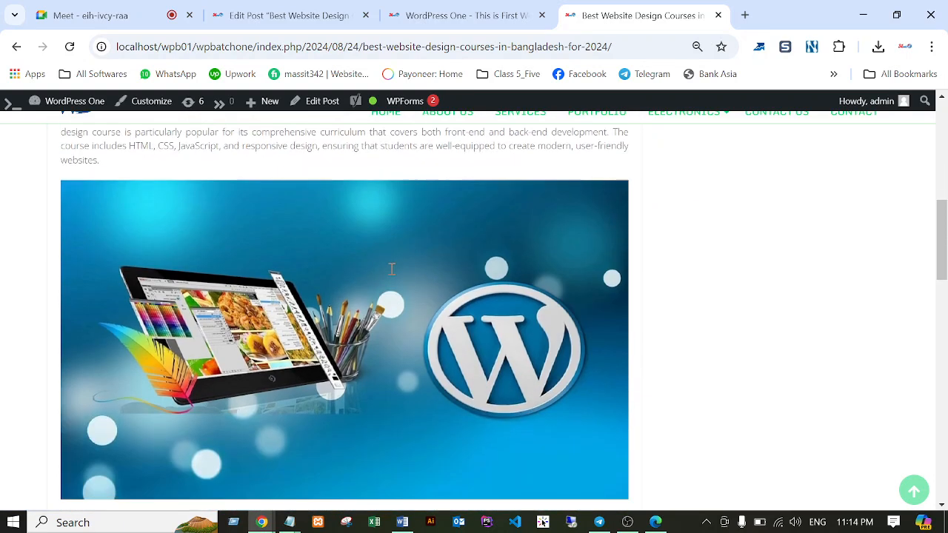
Step: Follow the "website design" link in the Creative IT Institute paragraph and look over the page it leads to
scroll(407, 323, "down", 1)
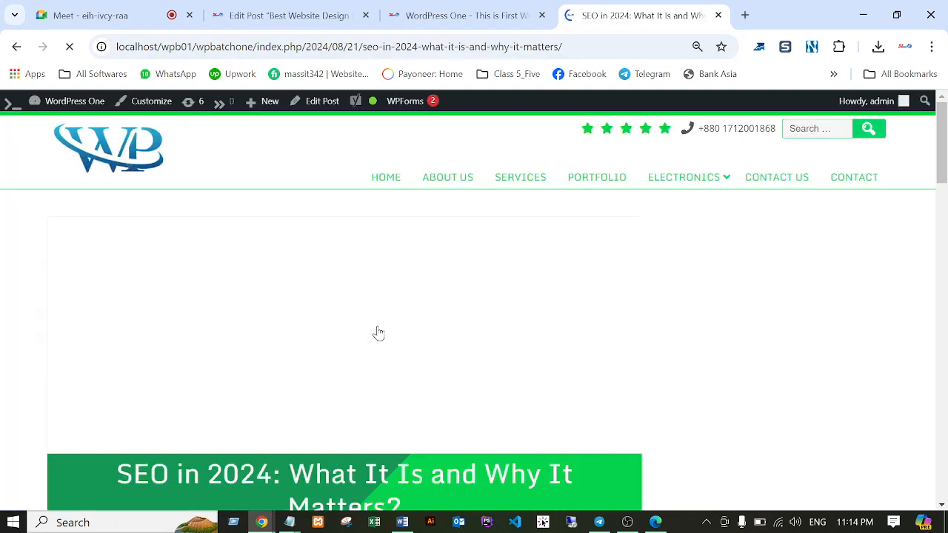
scroll(255, 456, "down", 2)
scroll(255, 449, "down", 5)
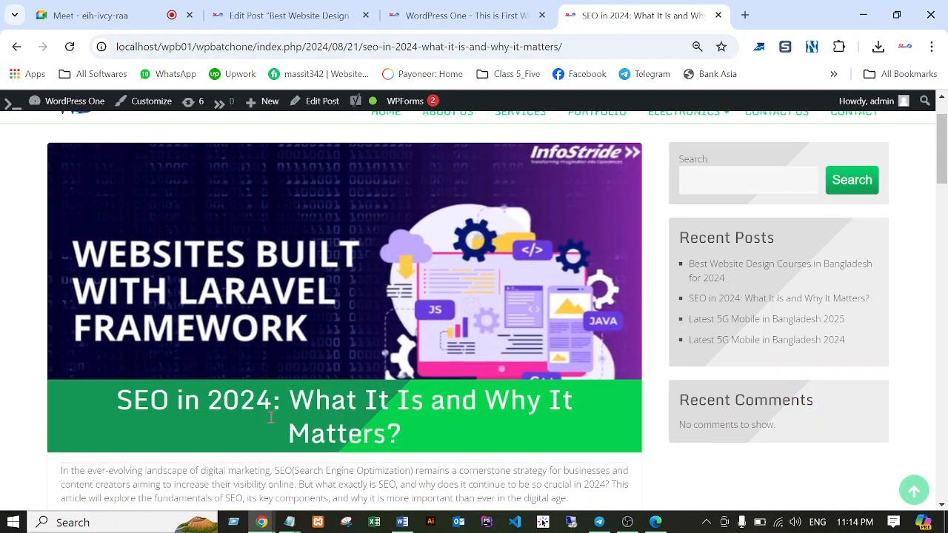
scroll(345, 357, "up", 5)
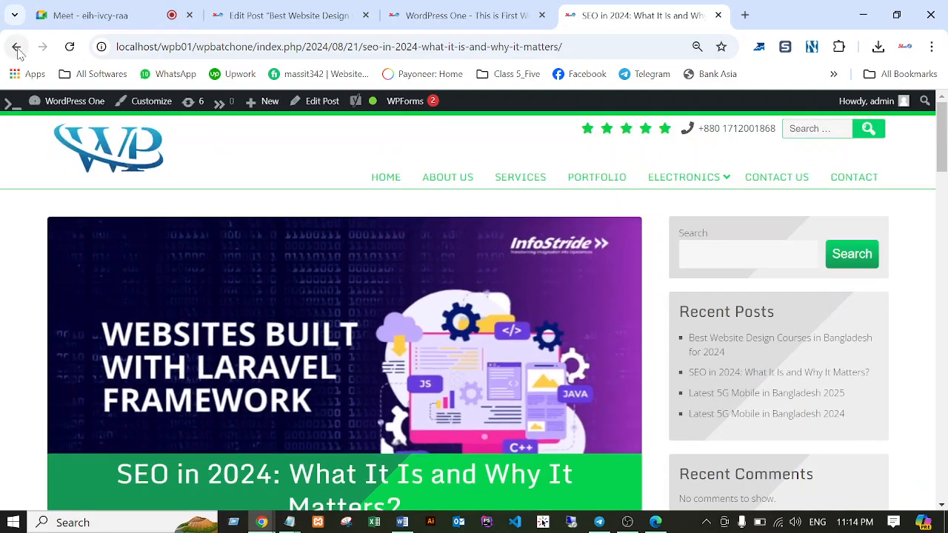
Step: Return to the website design courses post and review its remaining sections through the Conclusion
left_click(16, 47)
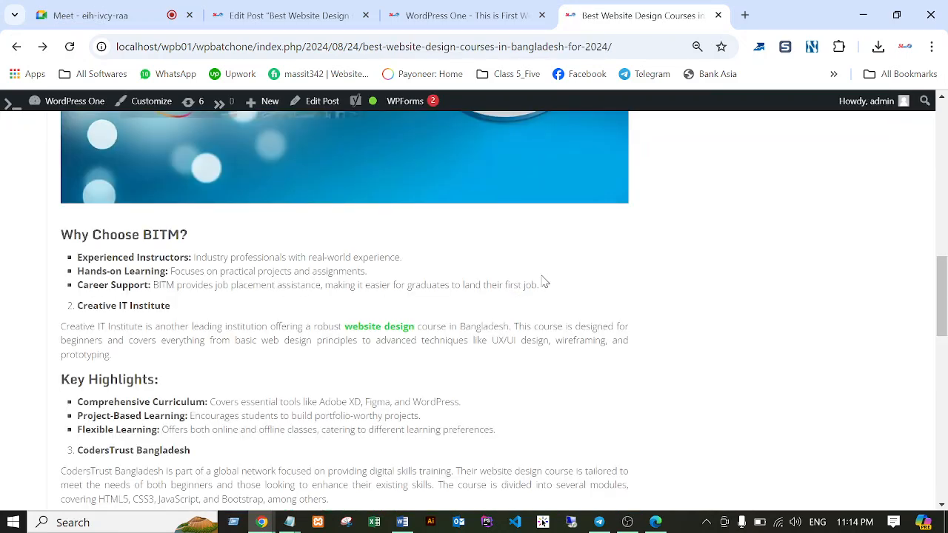
scroll(532, 283, "down", 2)
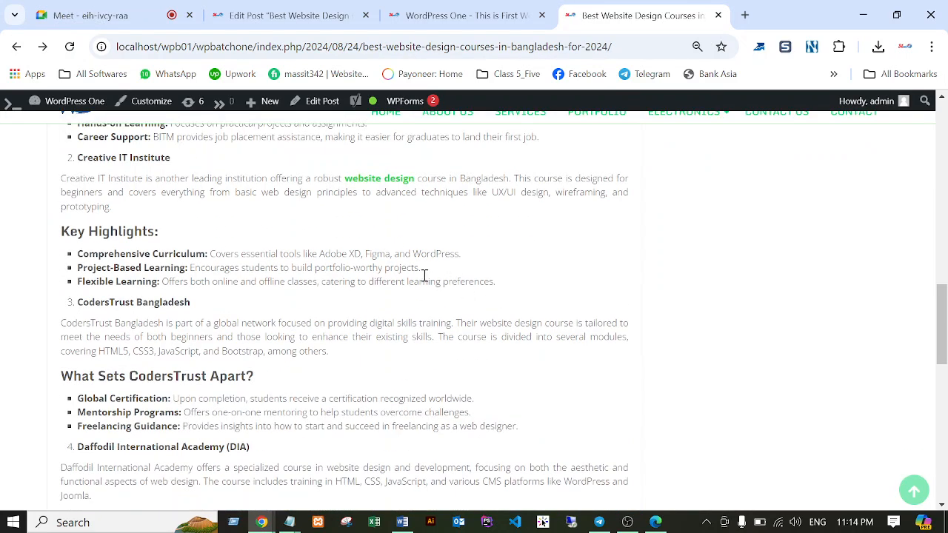
scroll(424, 274, "down", 6)
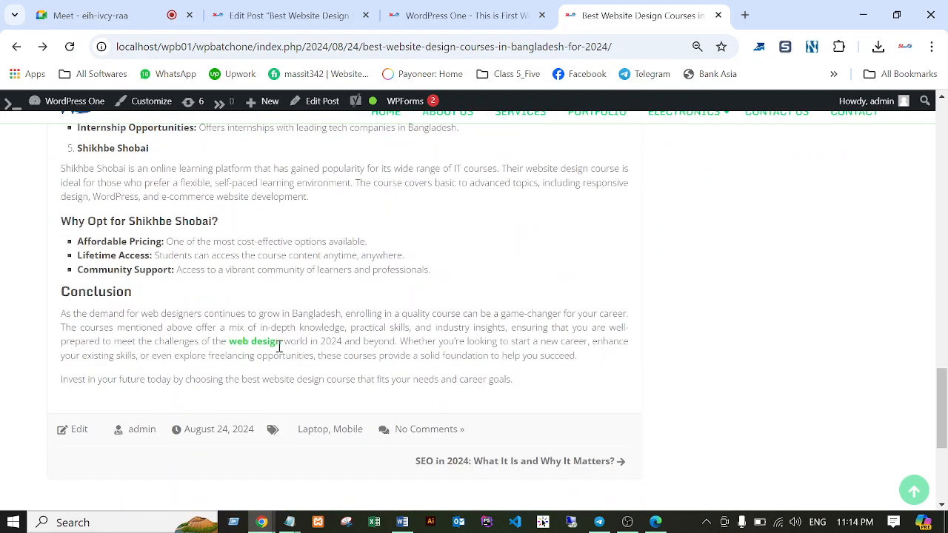
Step: Check the "web design" link in the post's Conclusion, close the linked page and look back over the post up to its featured image
left_click(248, 345)
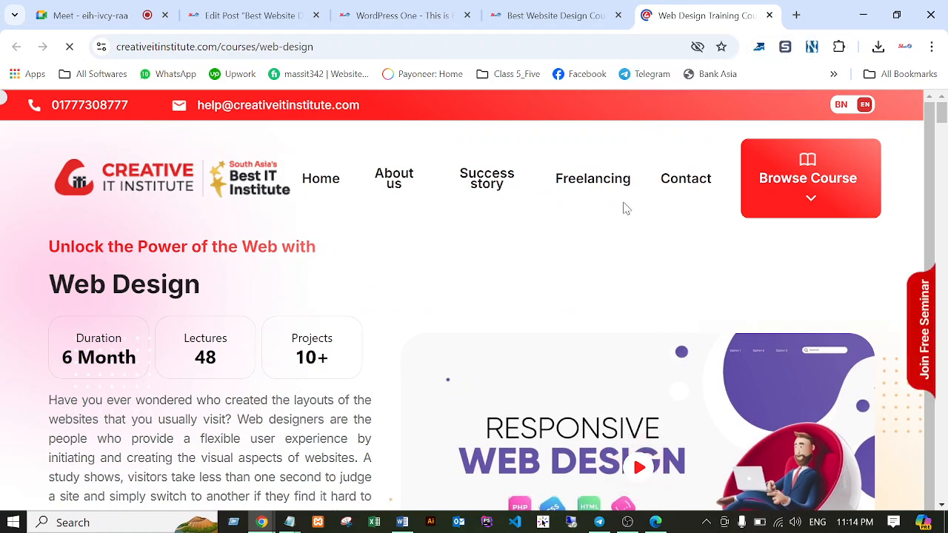
key("ctrl+w")
scroll(585, 396, "up", 15)
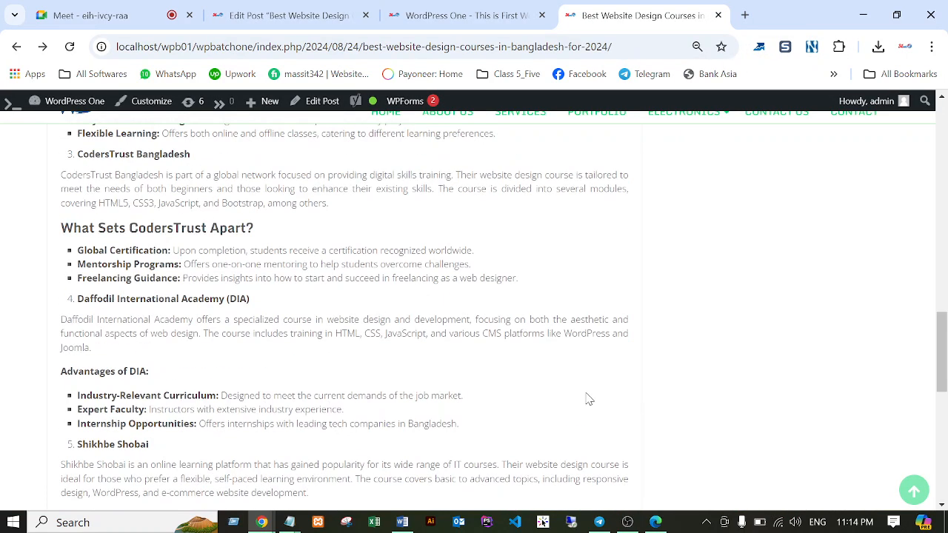
scroll(600, 397, "up", 4)
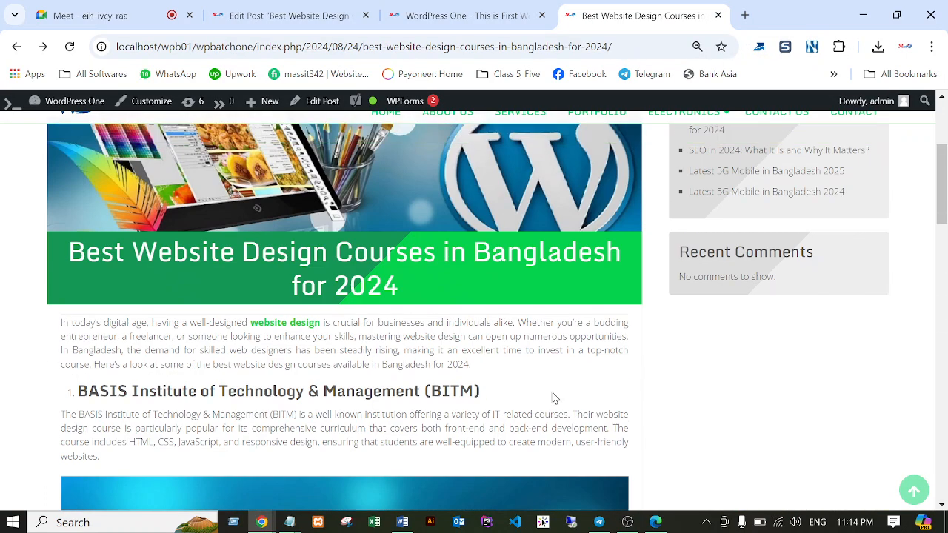
scroll(518, 404, "down", 4)
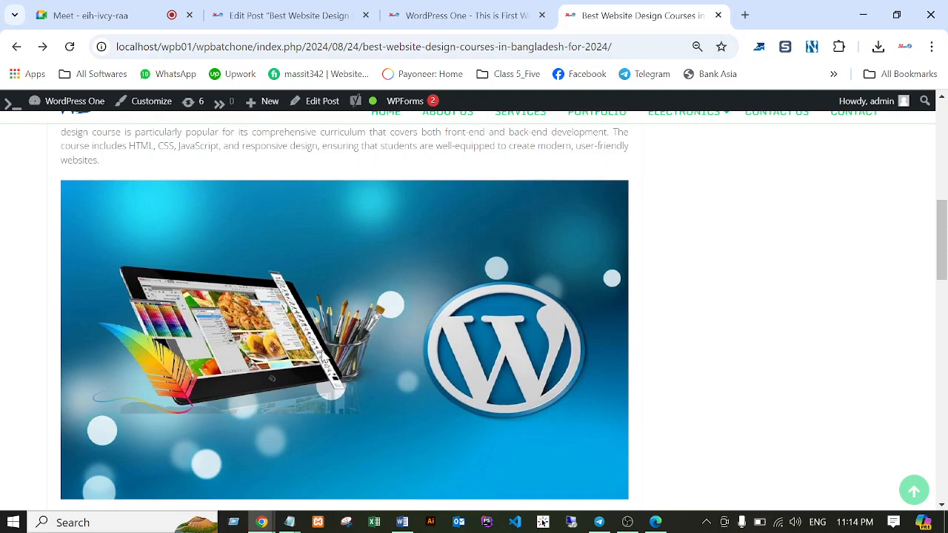
scroll(624, 332, "up", 3)
scroll(623, 336, "up", 4)
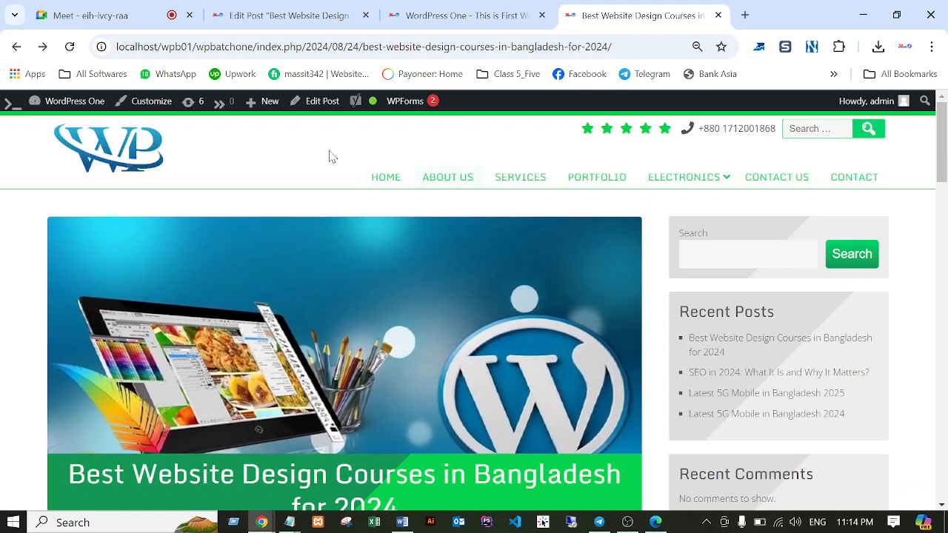
Step: Return to the site's home page, look over the listed posts and open "Best Website Design Courses in Bangladesh for 2024" in a new tab
left_click(123, 159)
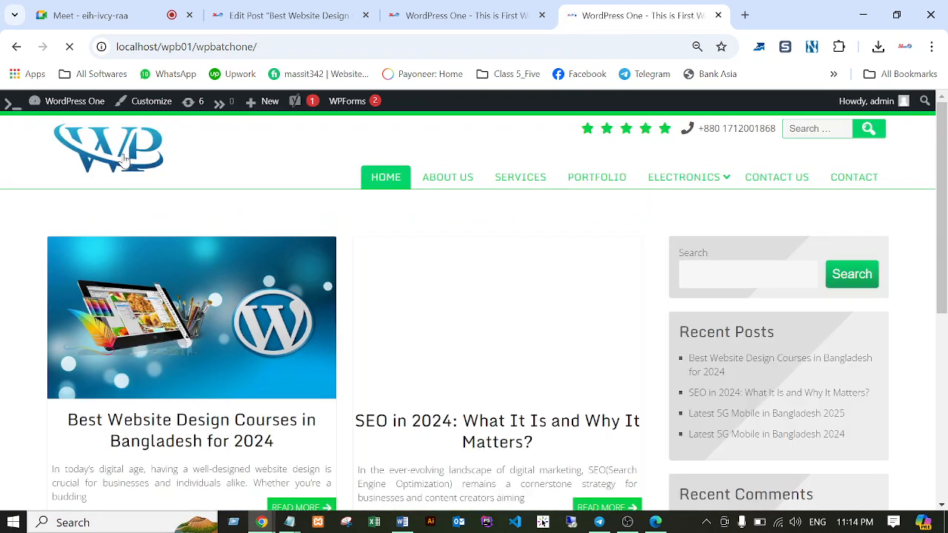
scroll(662, 301, "down", 5)
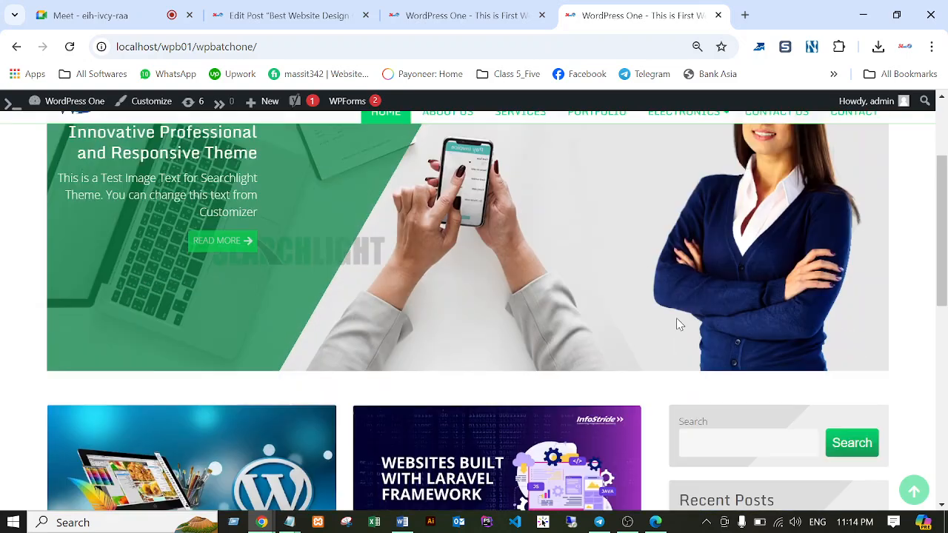
scroll(234, 341, "down", 2)
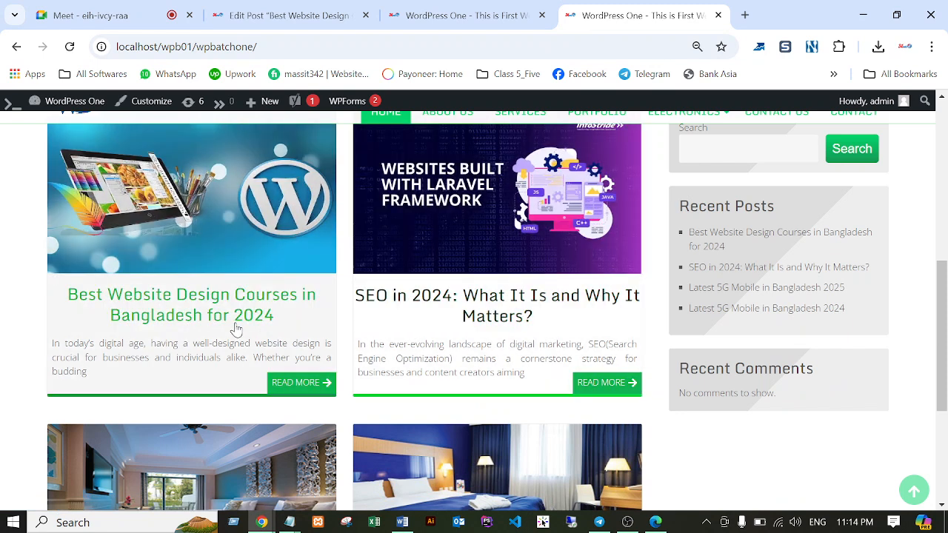
scroll(375, 334, "down", 2)
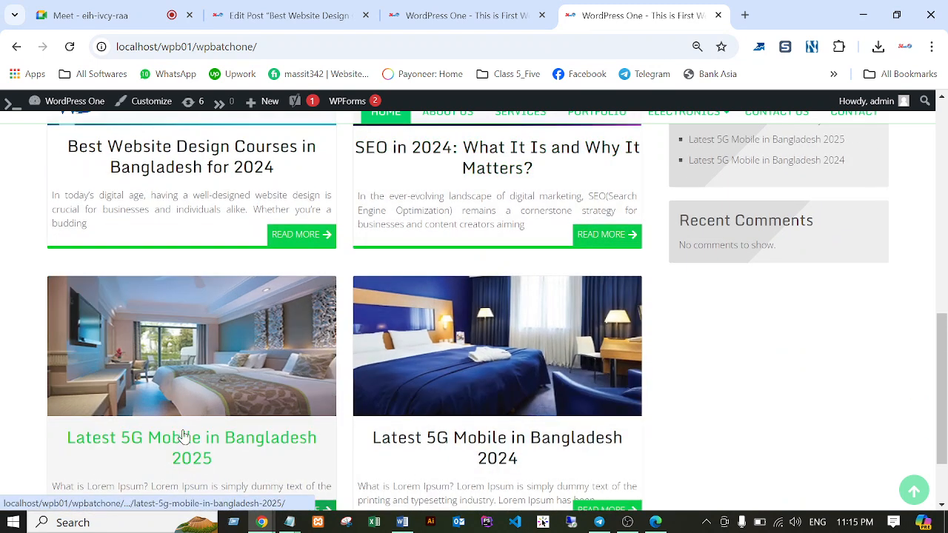
scroll(254, 396, "up", 4)
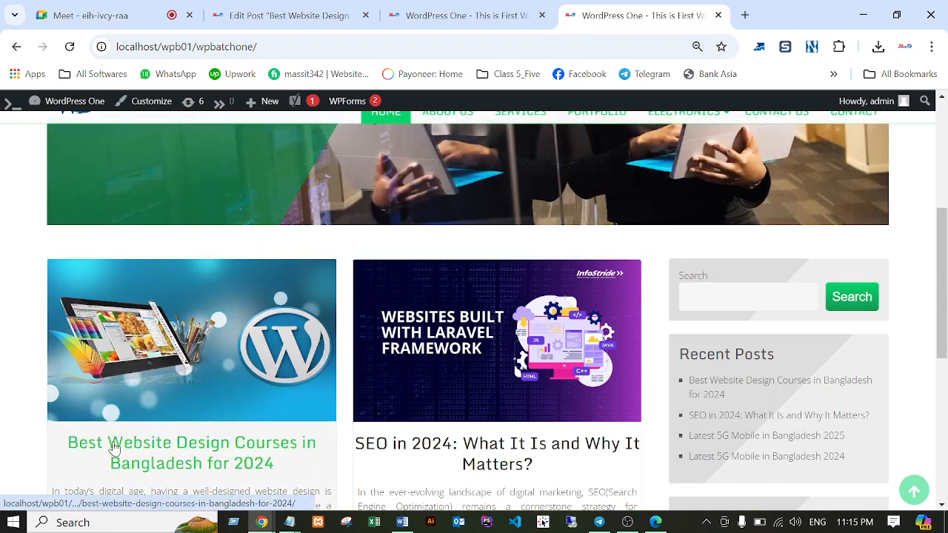
left_click(134, 442)
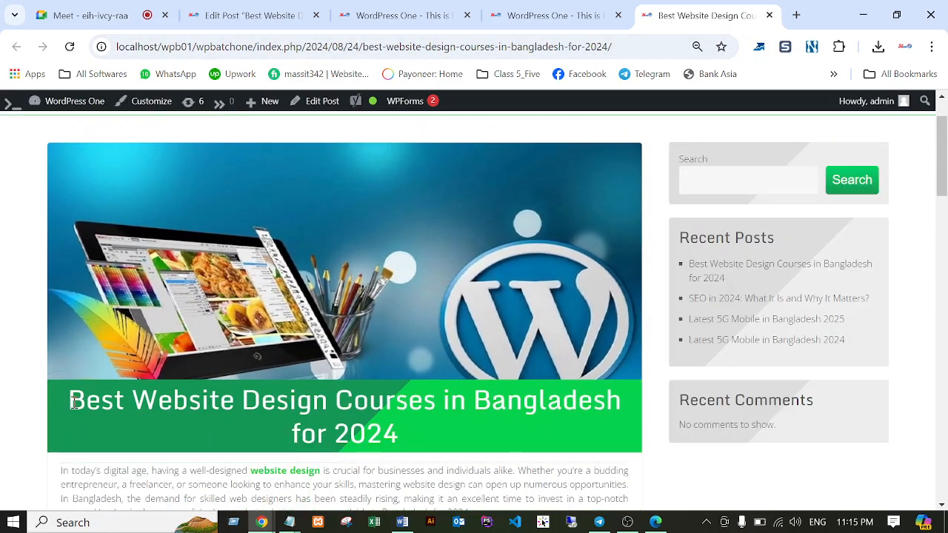
Step: Copy the post title "Best Website Design Courses in Bangladesh for 2024" and search Google for it in a new tab
left_click_drag(75, 402, 399, 428)
key("ctrl+c")
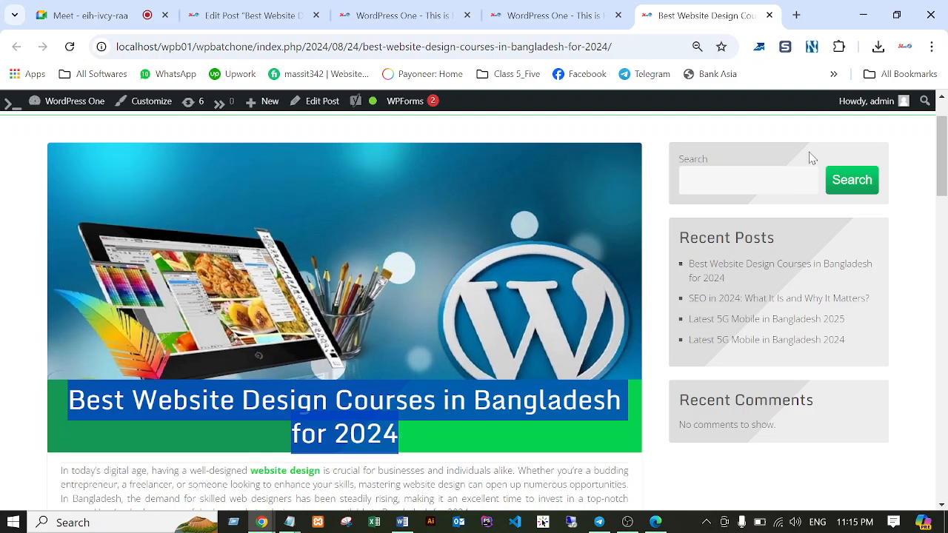
left_click(801, 20)
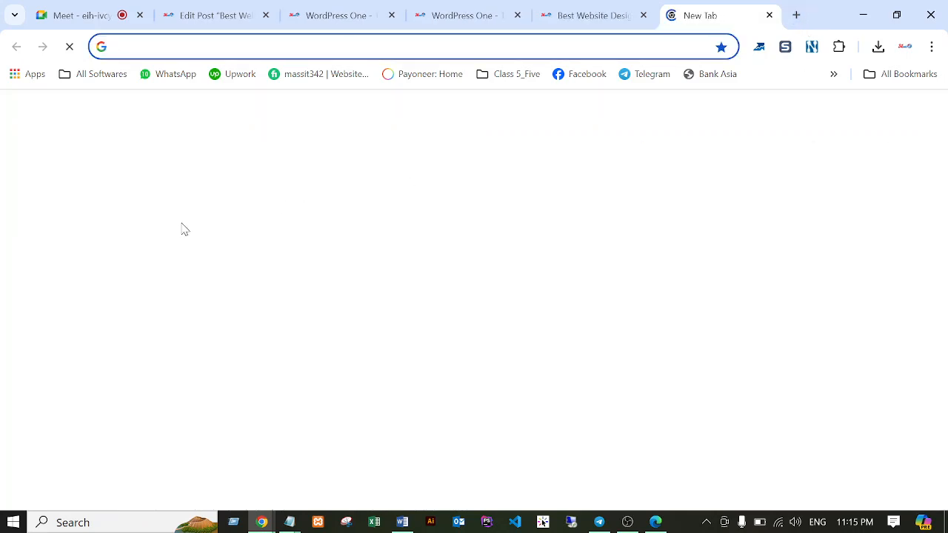
left_click(275, 300)
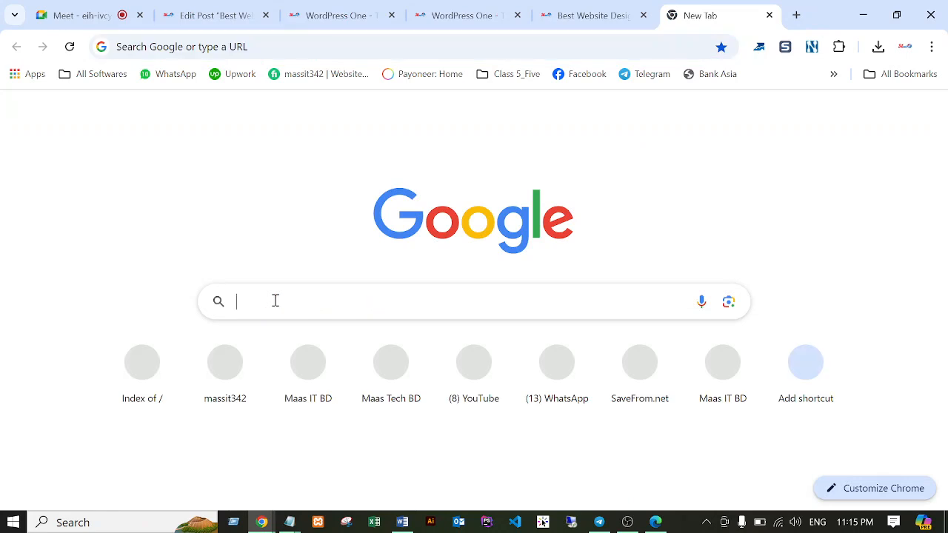
key("ctrl+v")
key("Return")
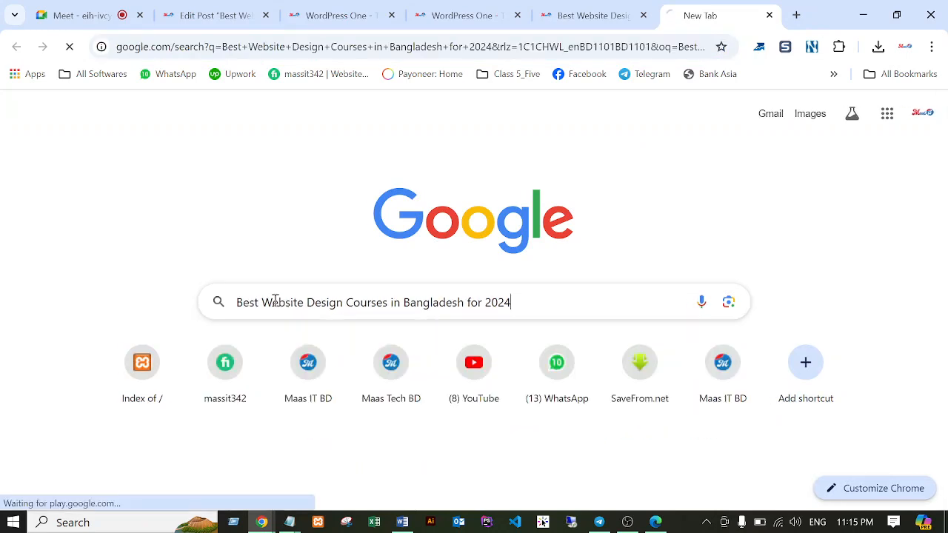
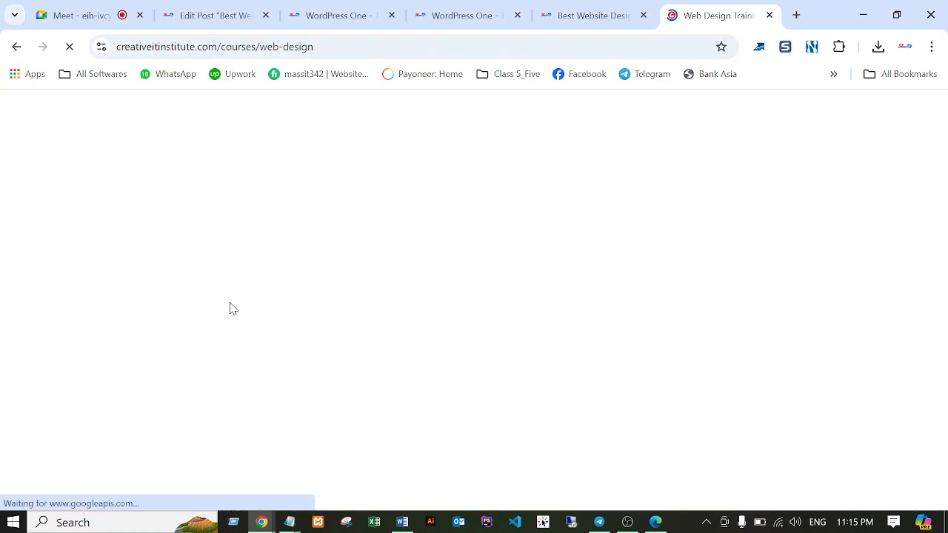
Step: Examine the overview, curriculum, fees and software sections of Creative IT Institute's Web Design course page, and close its tab
scroll(459, 315, "down", 4)
scroll(466, 322, "down", 2)
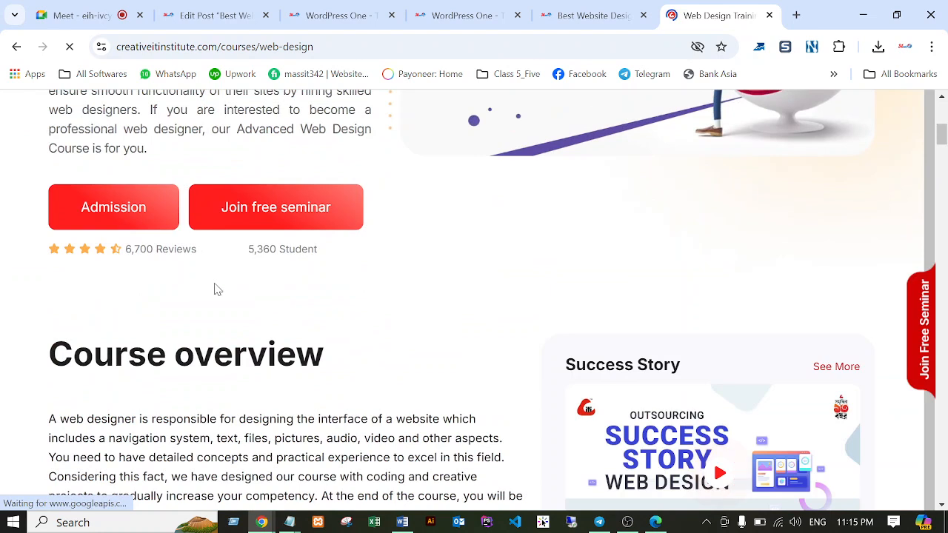
scroll(309, 248, "down", 2)
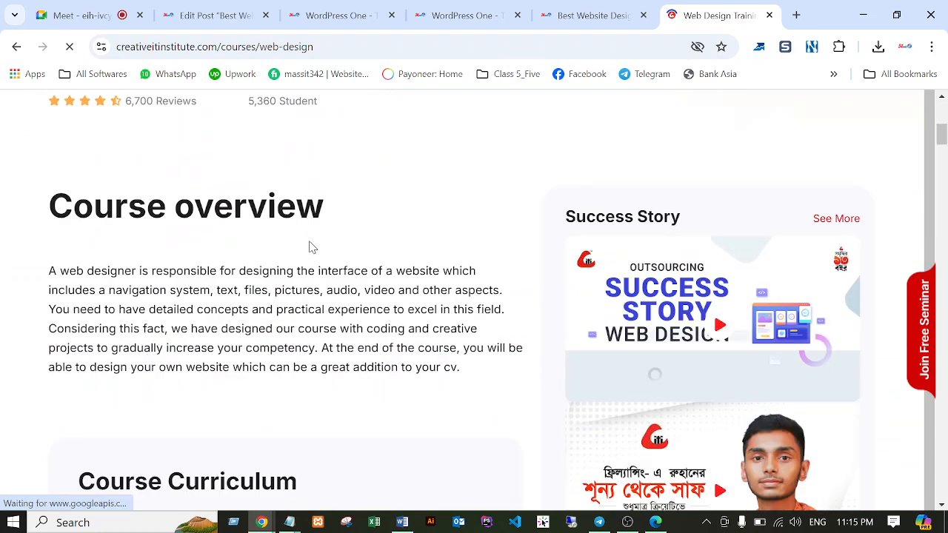
scroll(308, 247, "up", 2)
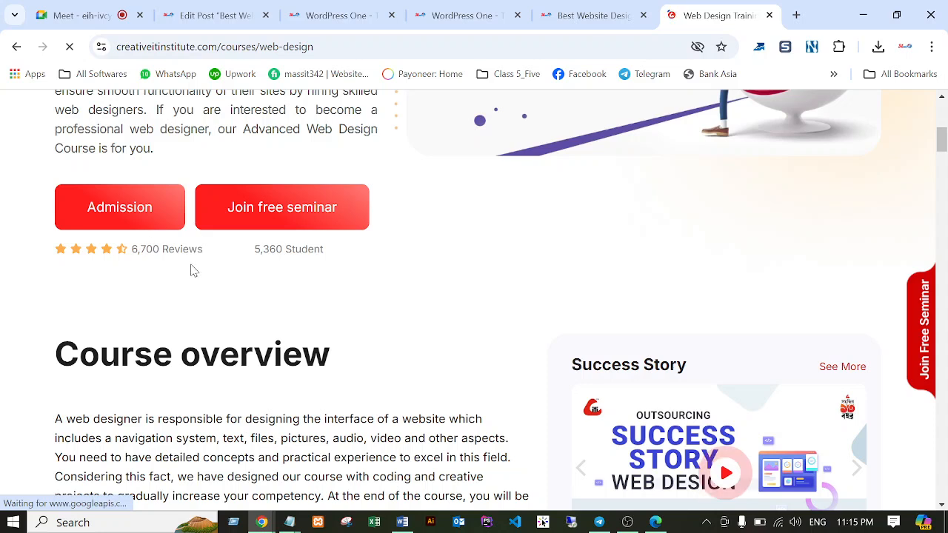
scroll(223, 286, "down", 4)
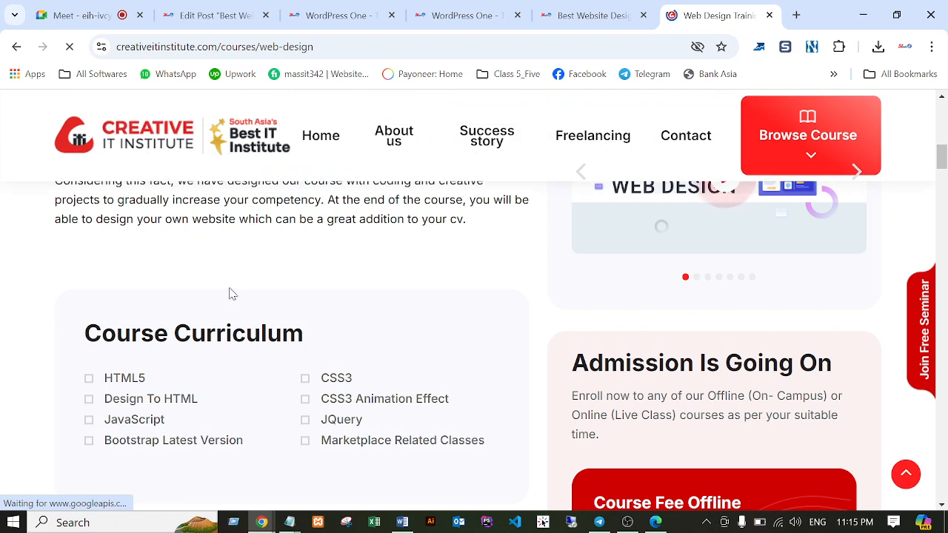
scroll(224, 295, "down", 1)
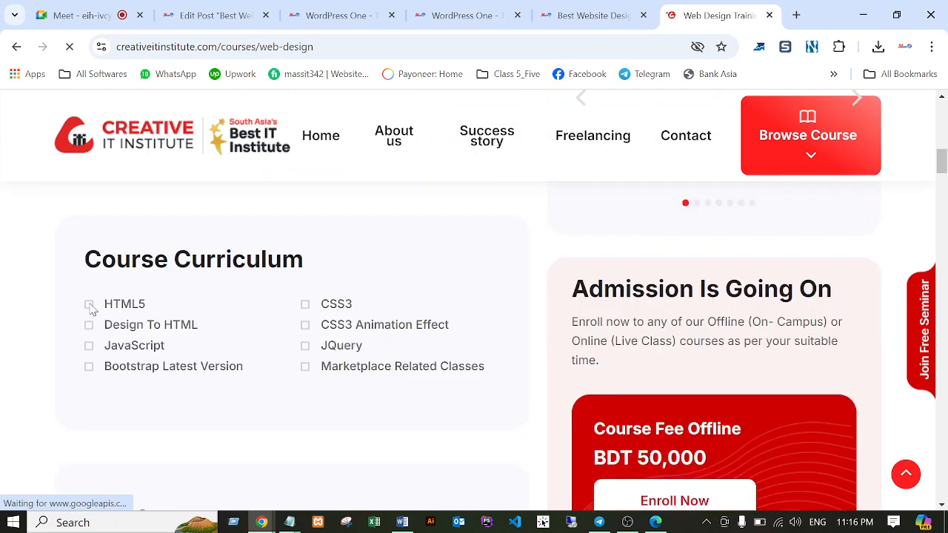
scroll(197, 265, "down", 1)
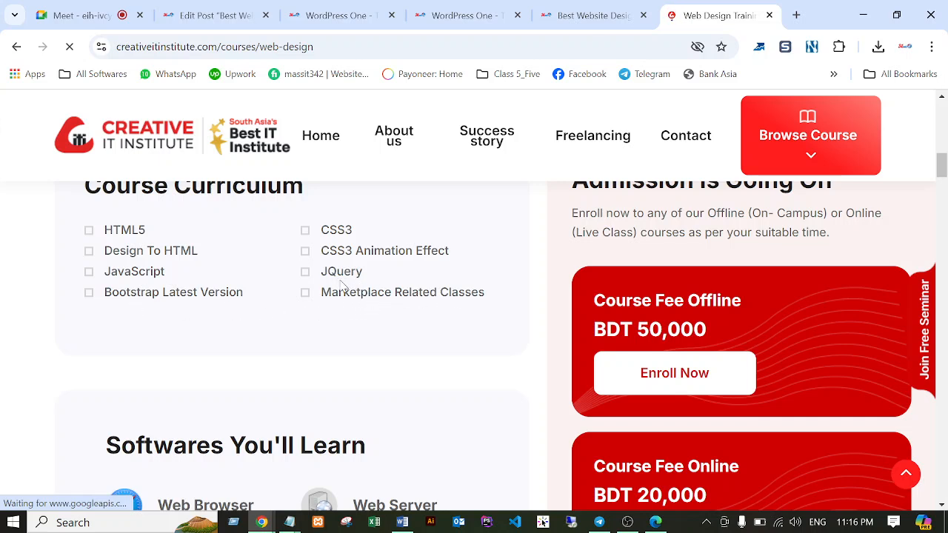
scroll(319, 263, "up", 1)
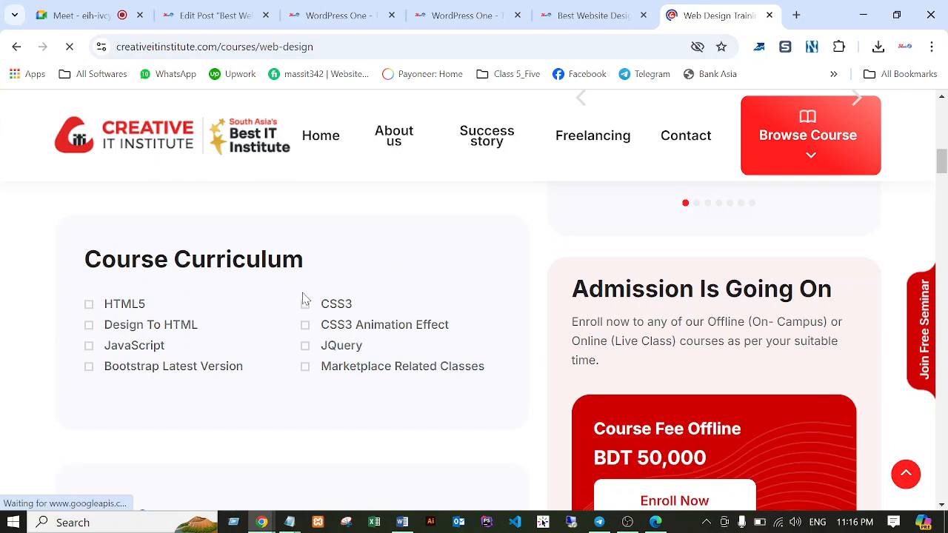
scroll(304, 299, "down", 3)
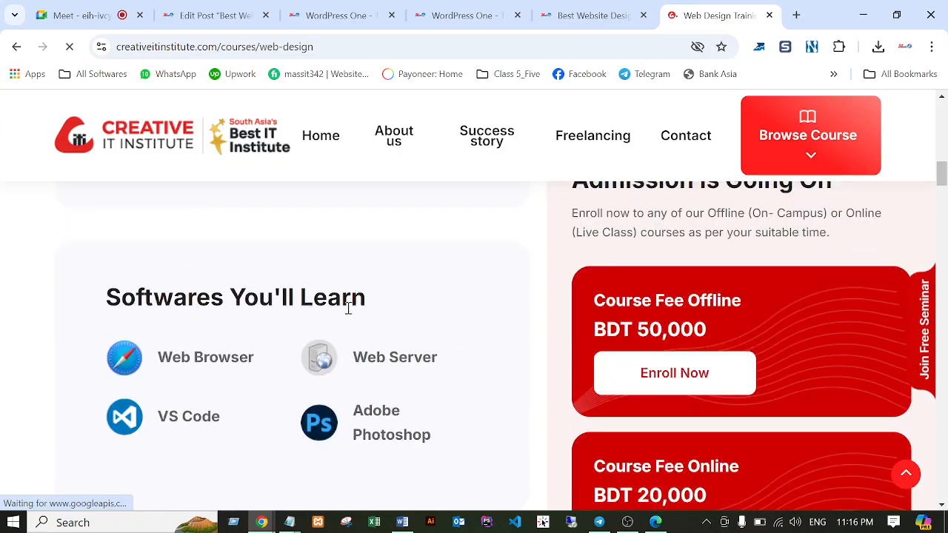
scroll(348, 308, "up", 10)
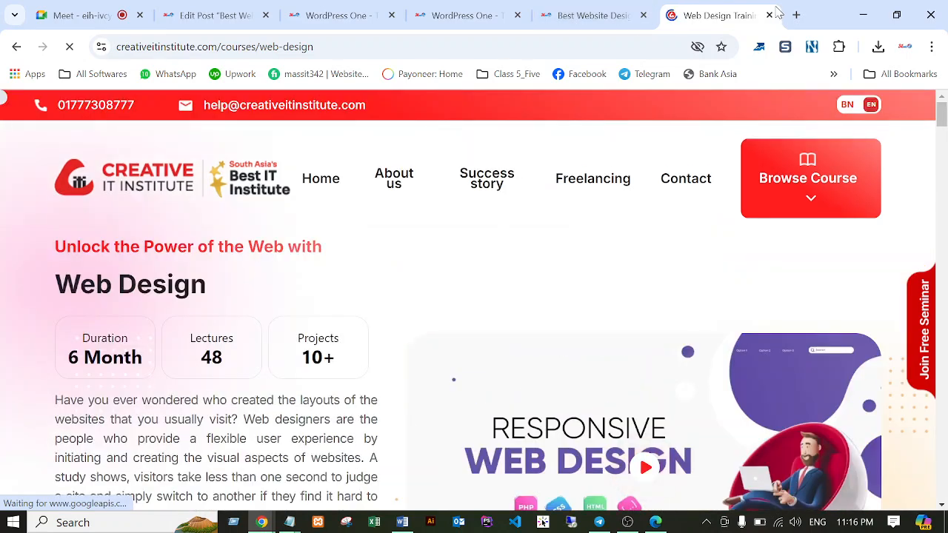
left_click(770, 14)
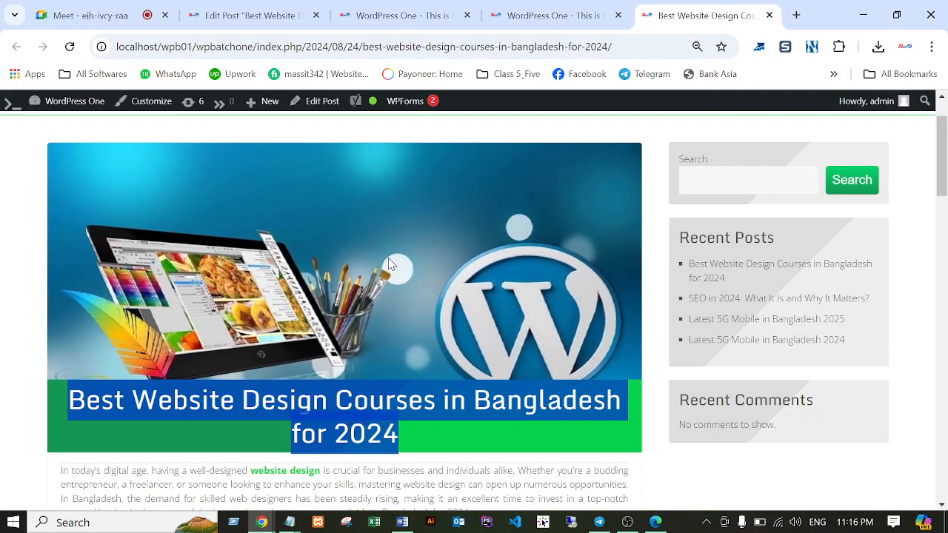
Step: Switch to the WordPress course outline PDF in Edge and select item 18, "Member Login/Register with Profile Page Create"
left_click(655, 522)
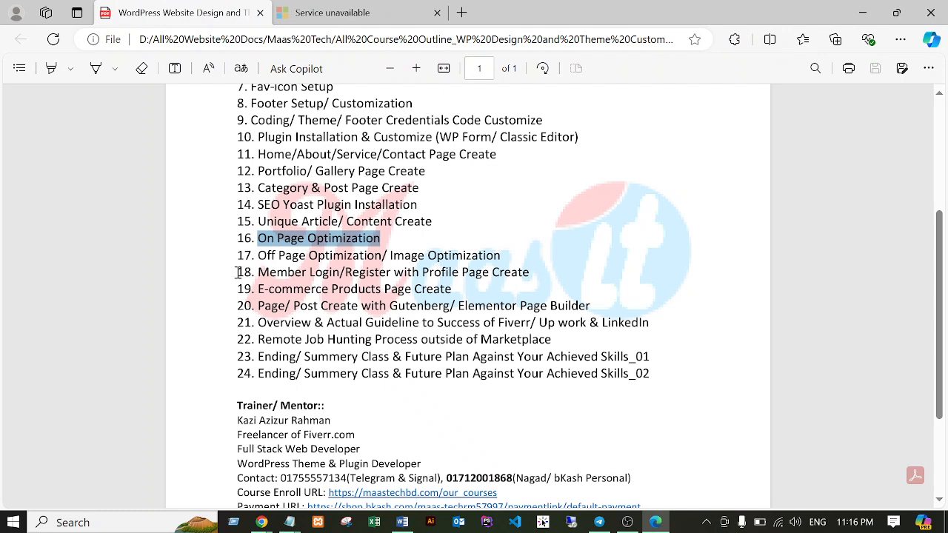
left_click_drag(238, 273, 536, 273)
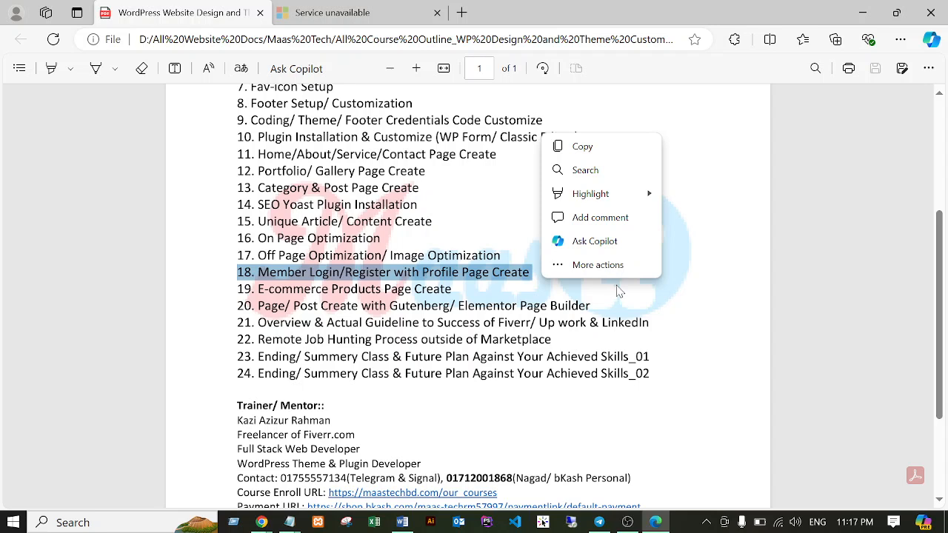
key("Escape")
Step: Switch back to Chrome and show the Google Meet call to view its participants
mouse_move(264, 528)
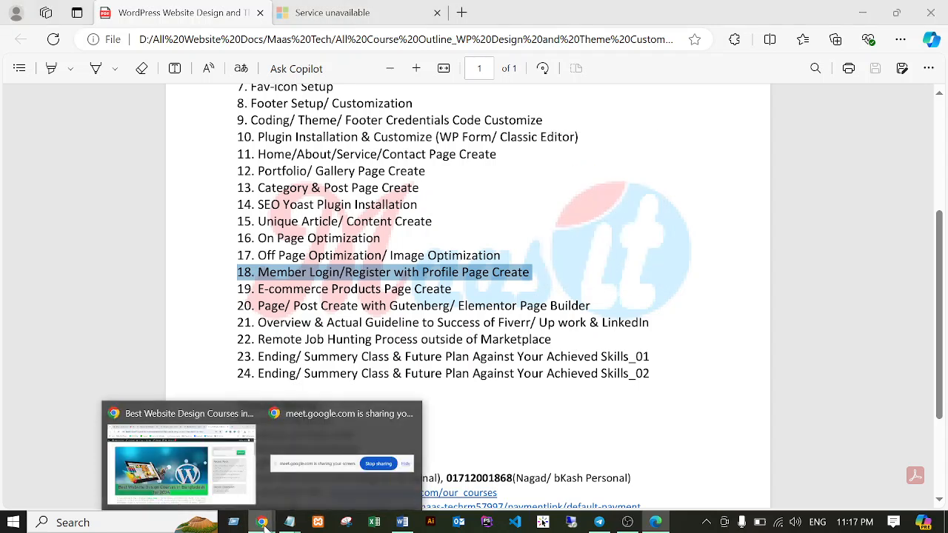
left_click(185, 454)
left_click(91, 10)
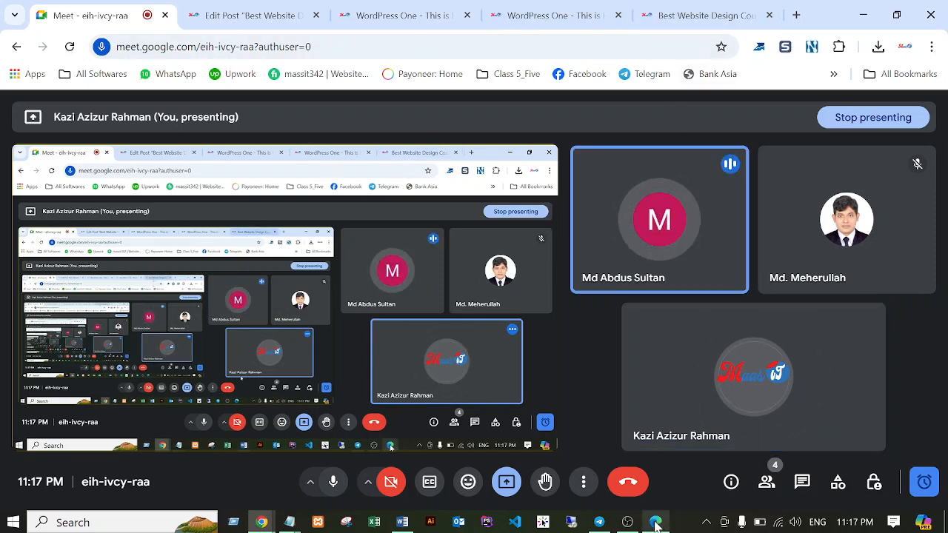
mouse_move(906, 190)
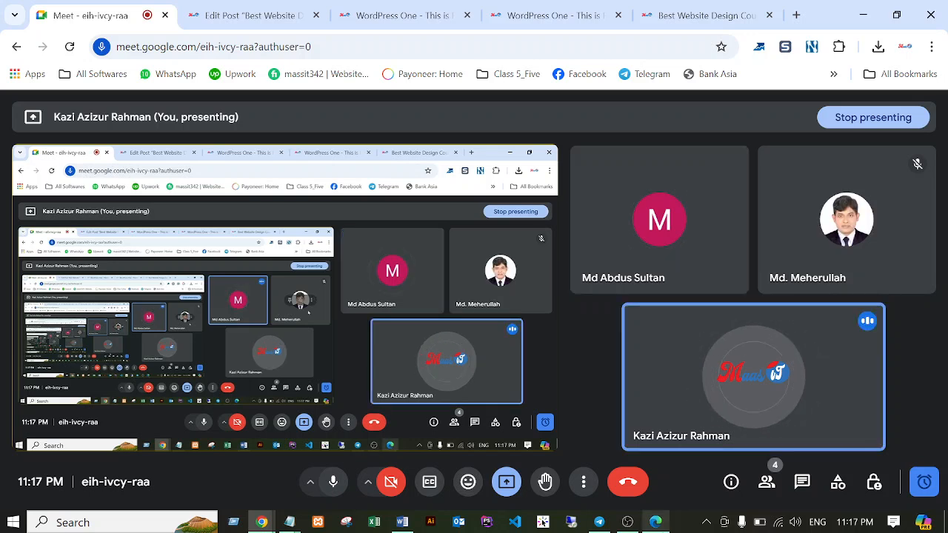
Step: Return to the course outline PDF in Edge and point out the "Member Login/Register with Profile Page Create" topic by selecting its text, leaving it deselected
left_click(654, 522)
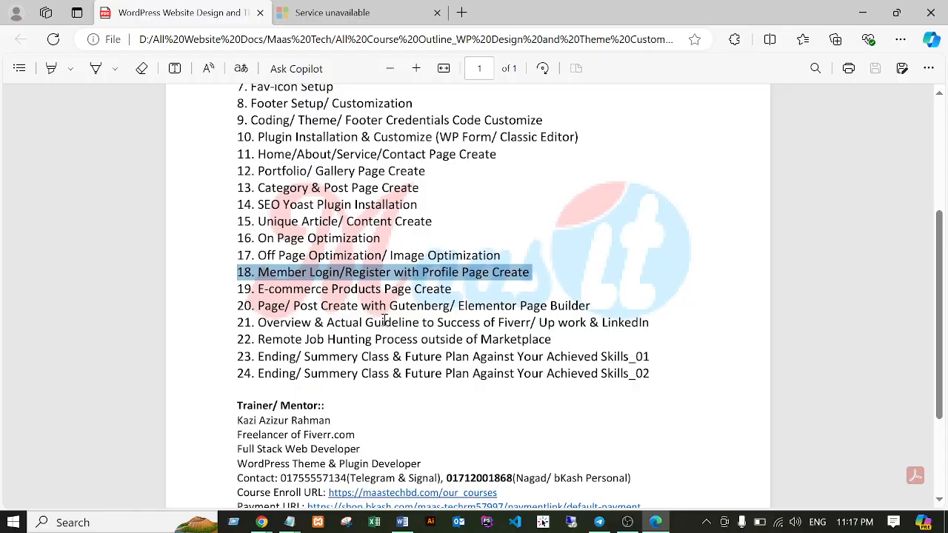
left_click(346, 308)
left_click_drag(259, 272, 330, 272)
left_click(386, 306)
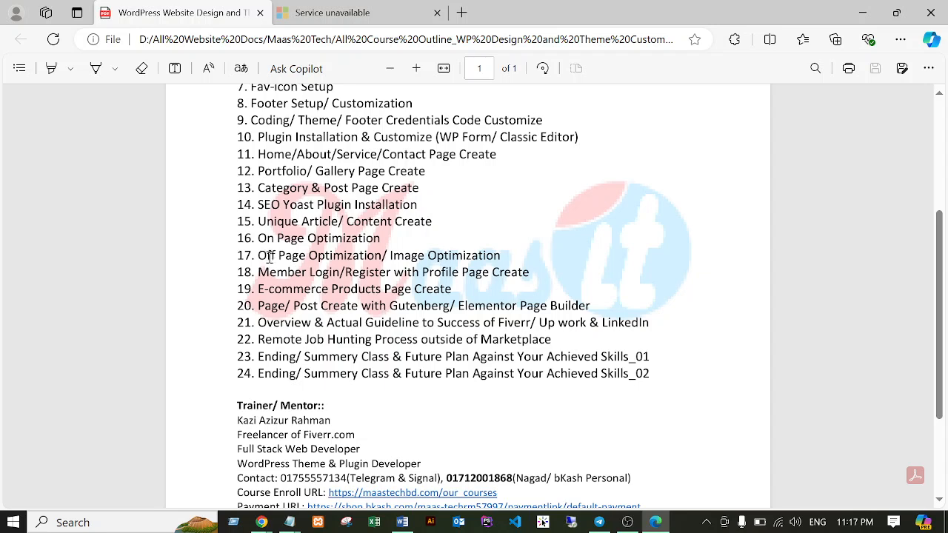
left_click_drag(259, 271, 537, 276)
left_click(436, 275)
left_click_drag(259, 272, 532, 279)
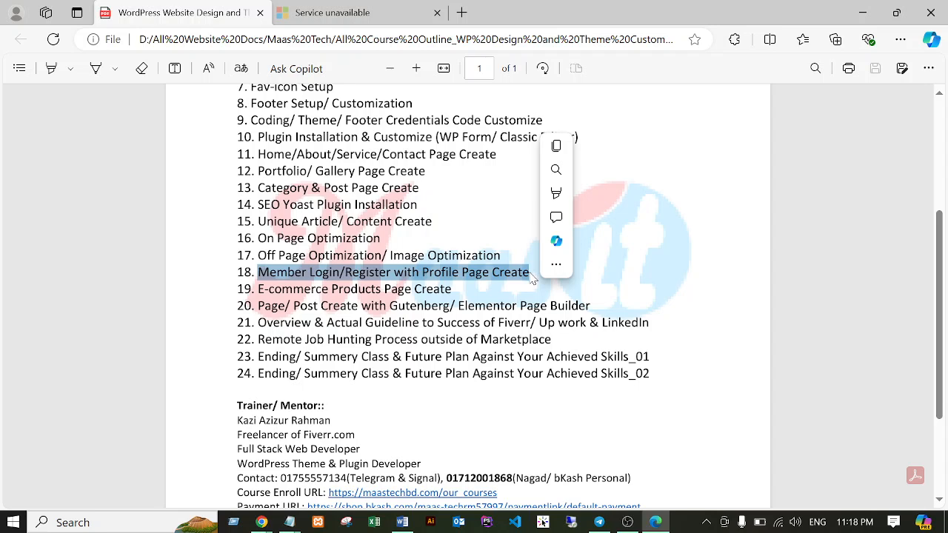
left_click(526, 272)
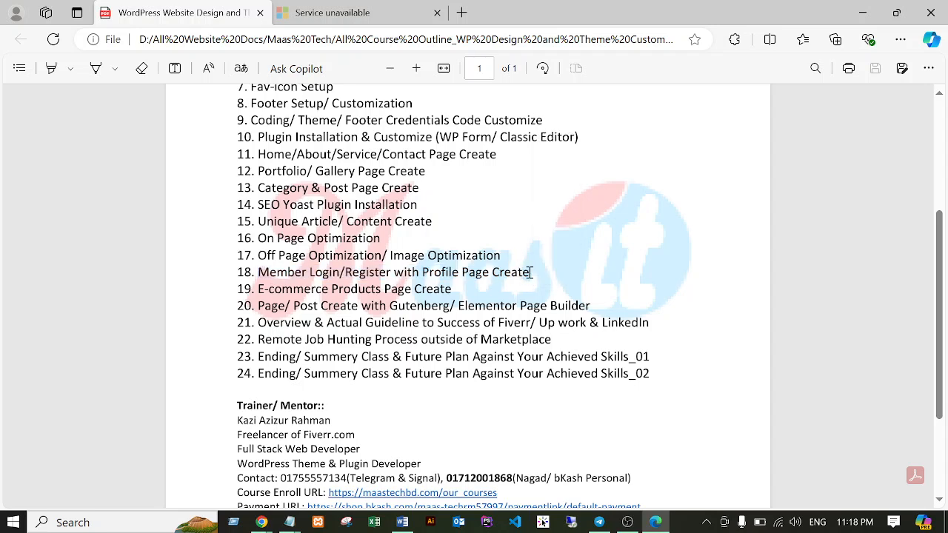
Step: Highlight the text of item 18, "Member Login/Register with Profile Page Create", twice in the course outline, and clear the selection
left_click_drag(532, 271, 262, 276)
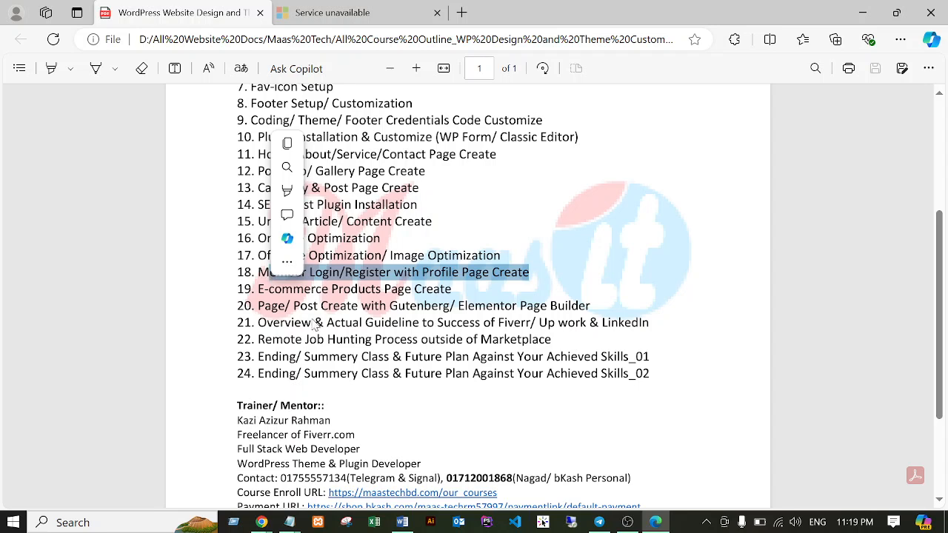
left_click(466, 271)
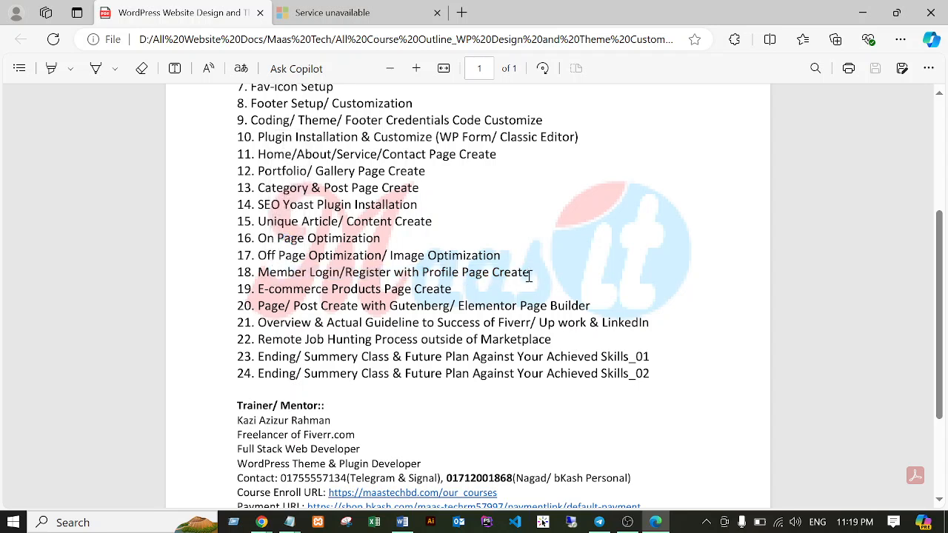
left_click_drag(528, 273, 261, 278)
right_click(260, 278)
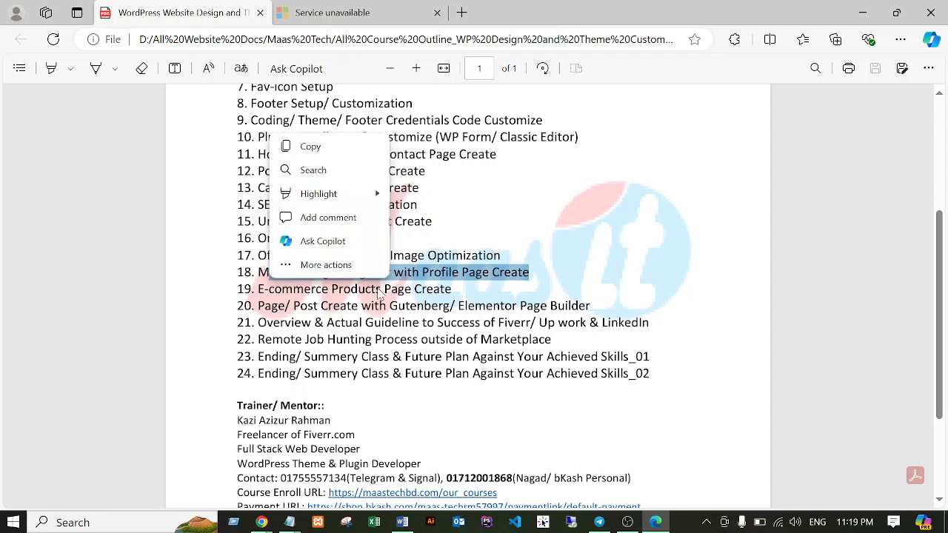
left_click(379, 288)
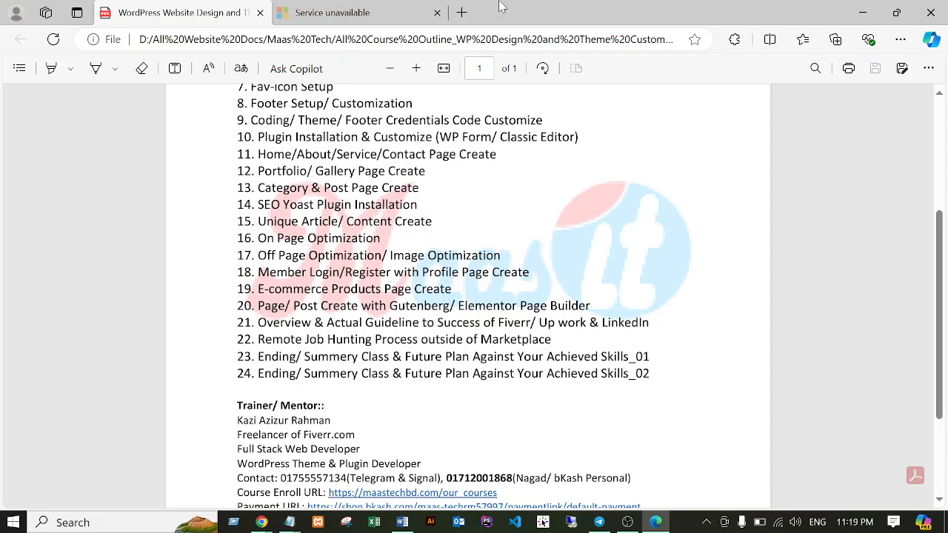
Step: Switch to Chrome and open the sasfbd.xyz website in a new tab after the published post's tab
left_click(261, 522)
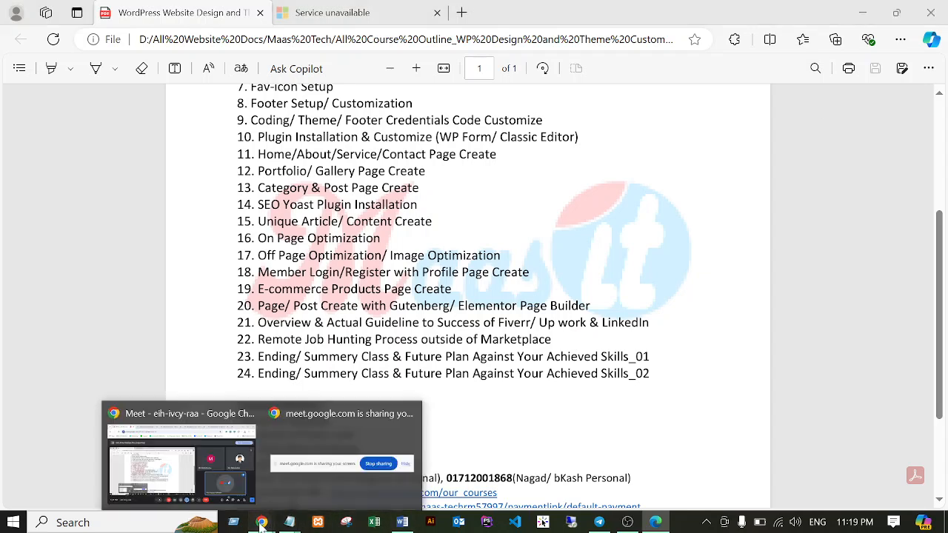
left_click(176, 467)
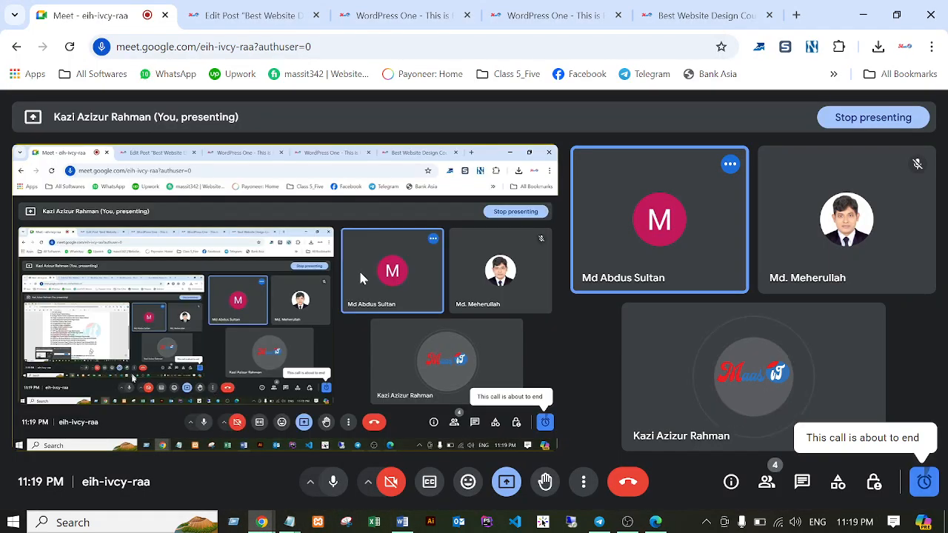
left_click(722, 15)
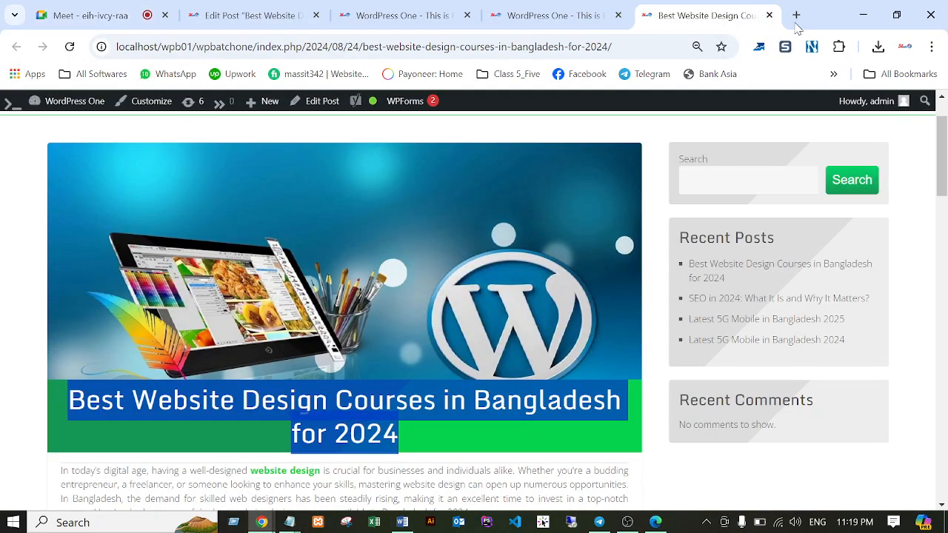
left_click(796, 15)
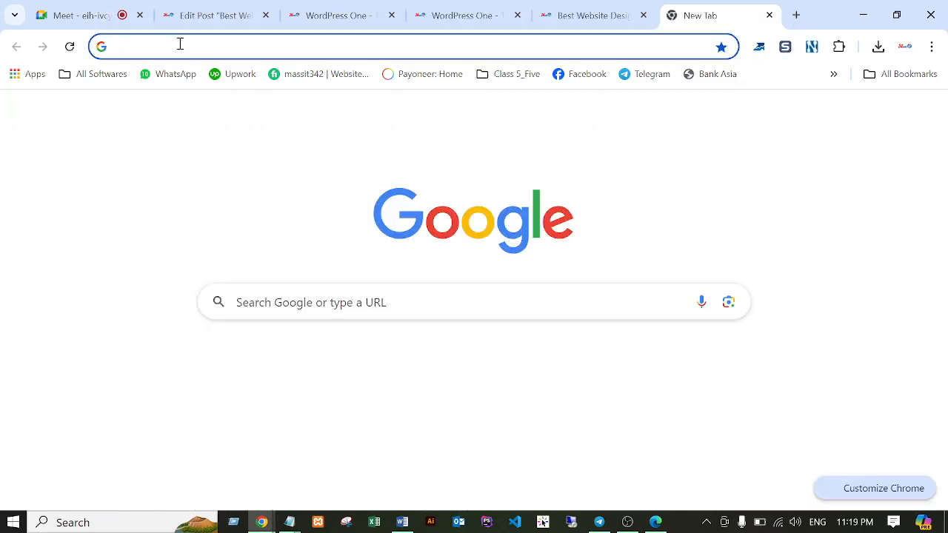
type("sasfbd.xyz")
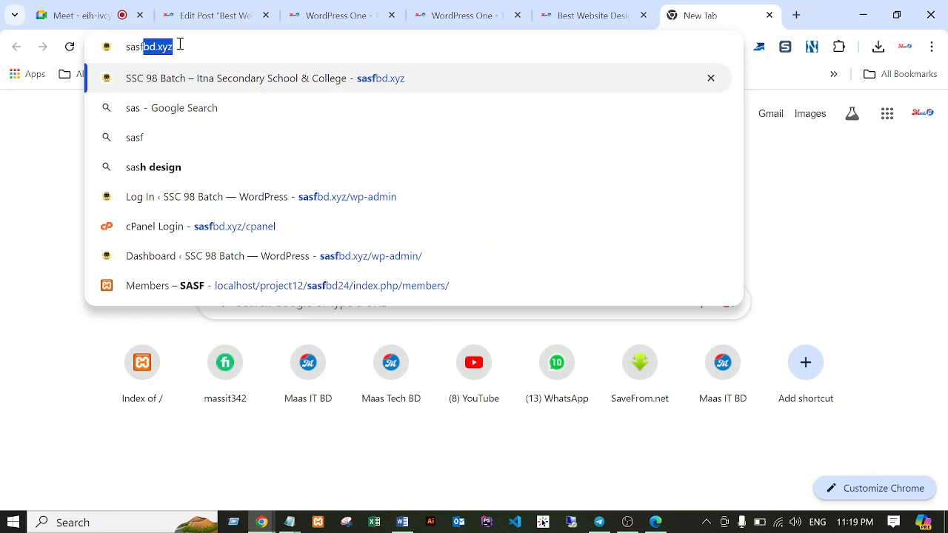
key("Return")
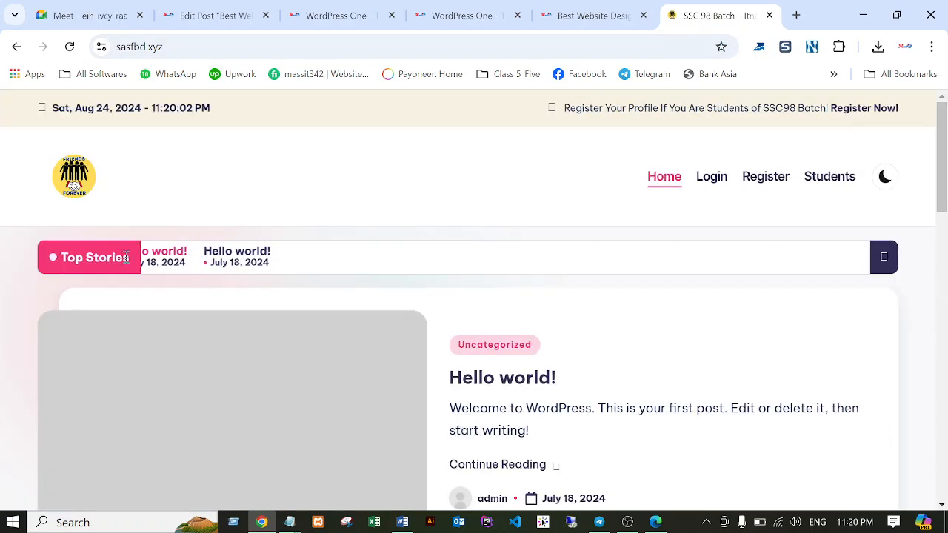
Step: Open the Students page of sasfbd.xyz, examine the member profile cards, and return to the Google Meet tab
left_click(829, 178)
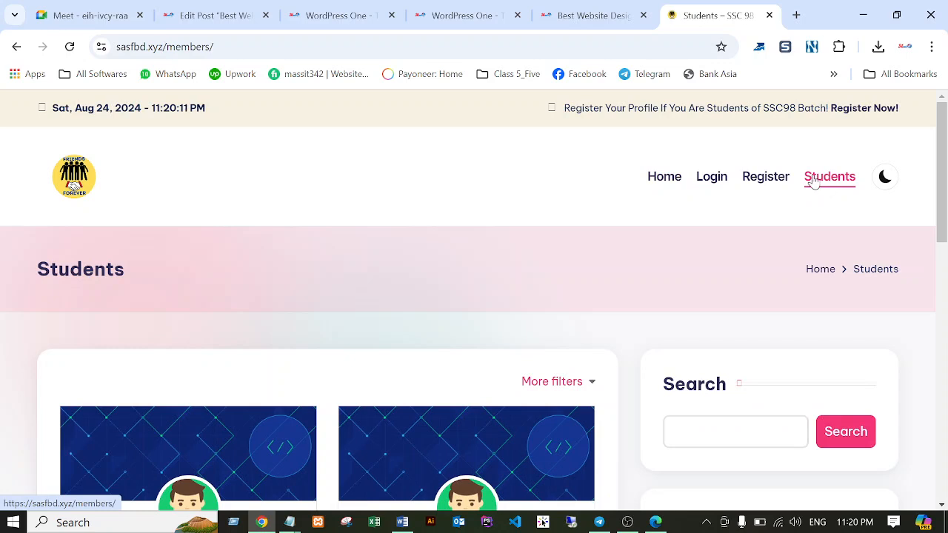
scroll(806, 190, "down", 3)
scroll(669, 223, "up", 3)
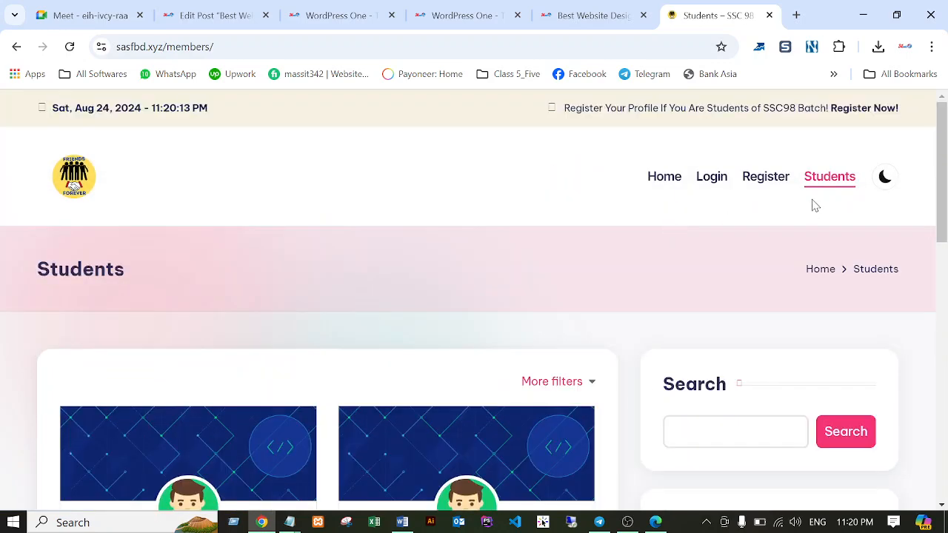
scroll(839, 180, "down", 1)
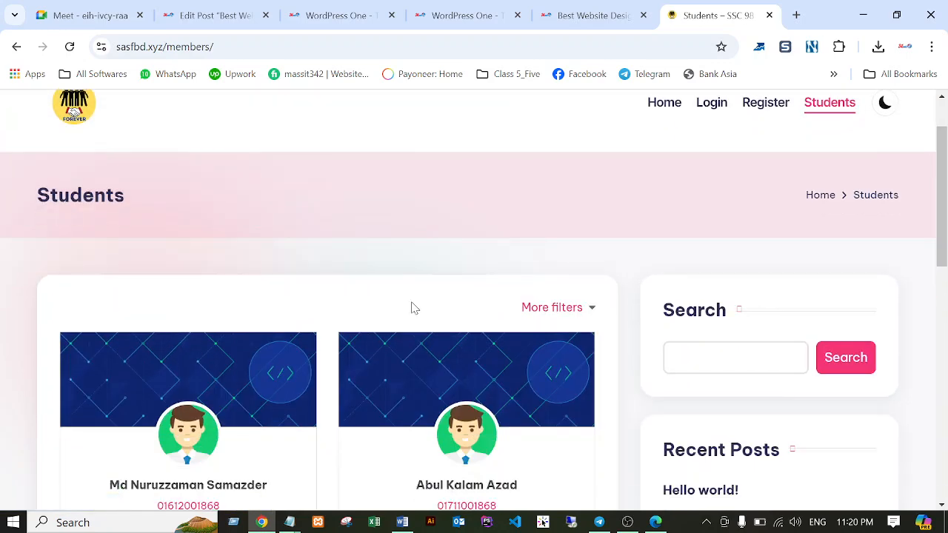
scroll(247, 370, "down", 2)
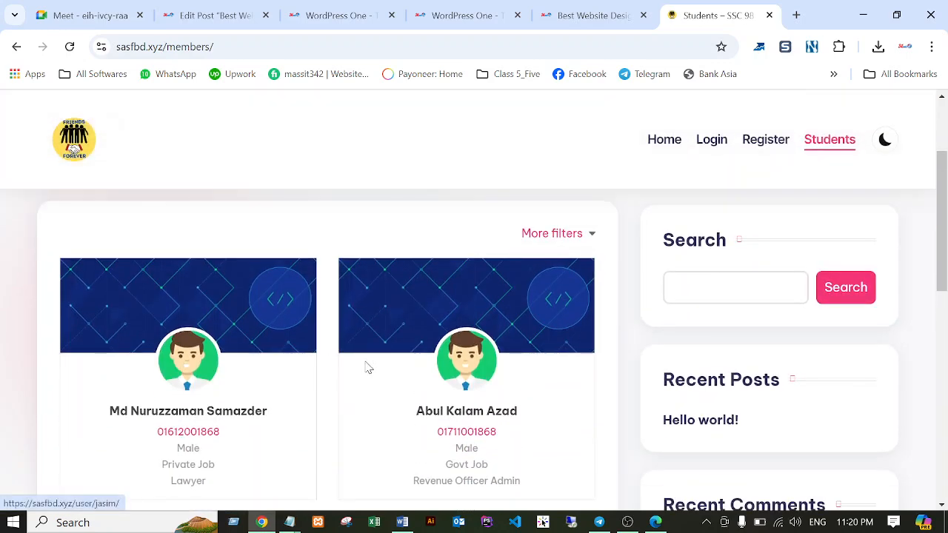
scroll(294, 423, "down", 1)
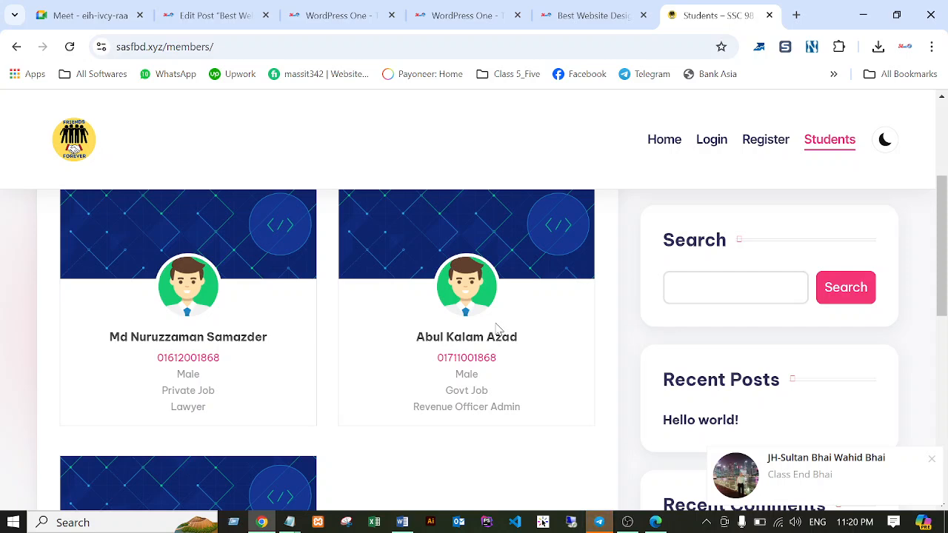
left_click(95, 13)
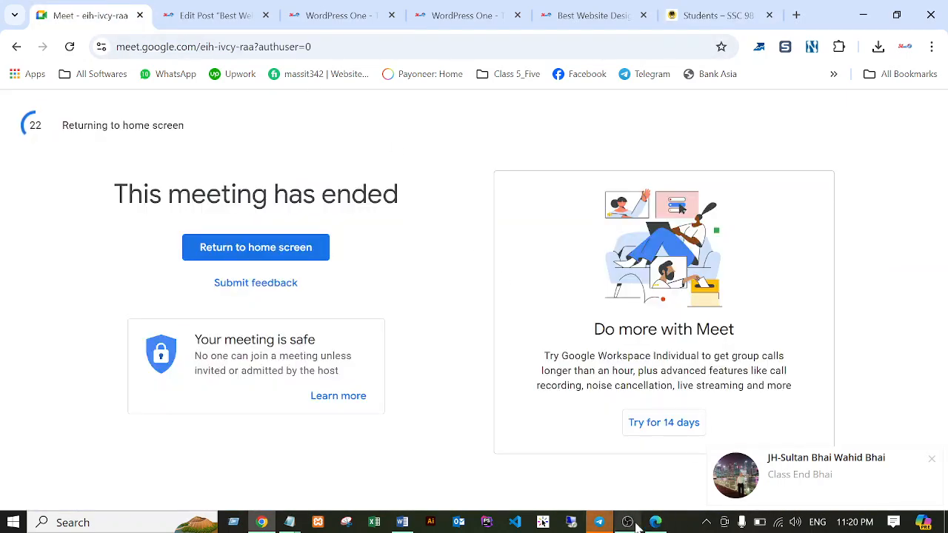